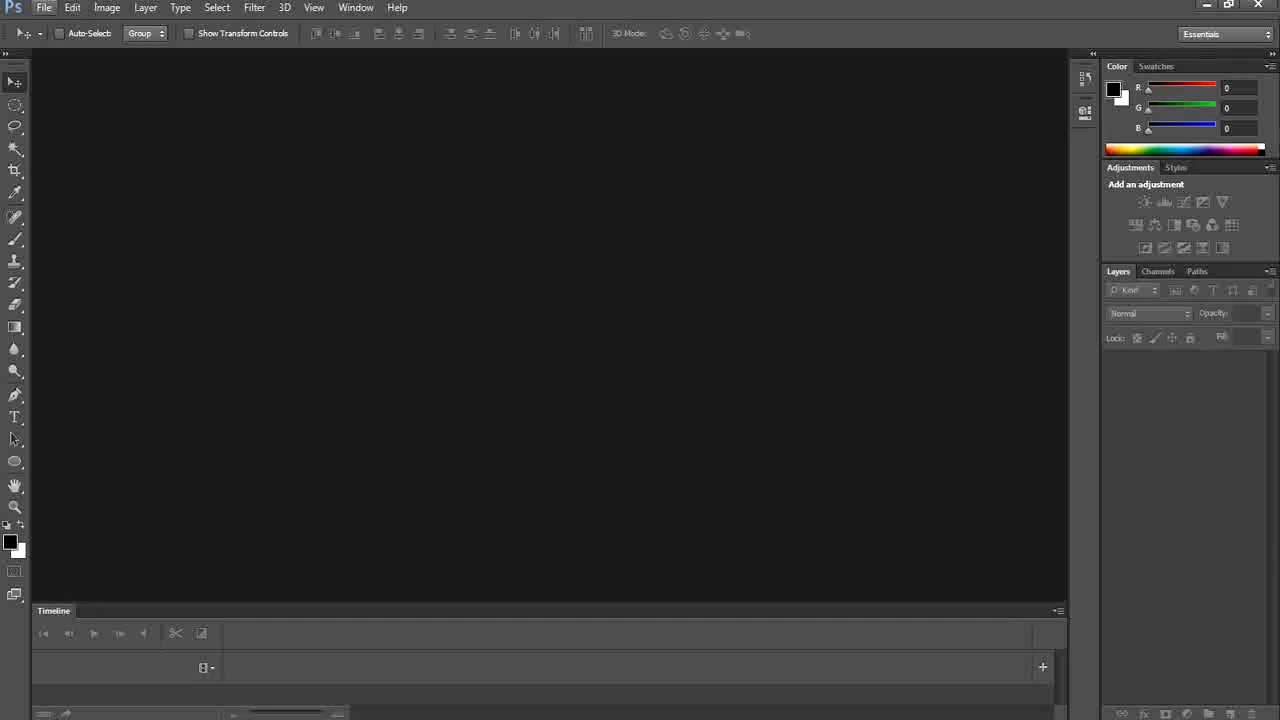
Create a new 100 by 100 pixel RGB document at 72 pixels/inch with transparent background contents
click(44, 8)
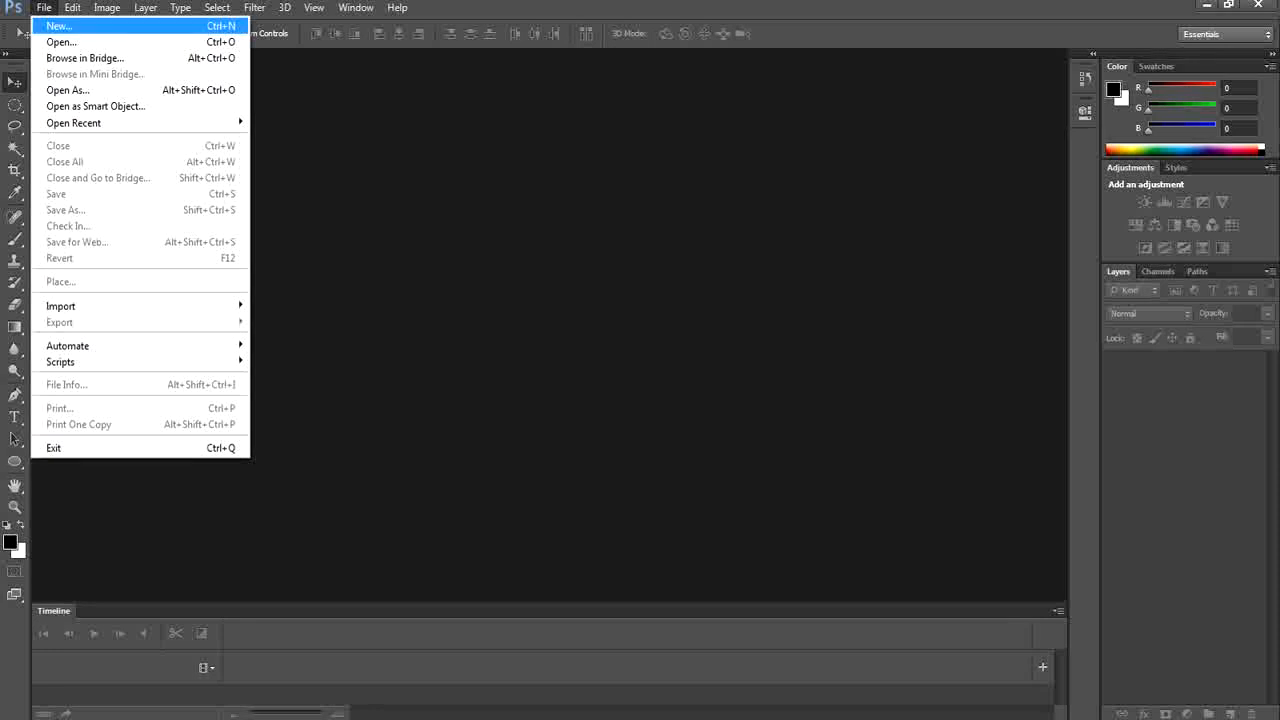
key(Return)
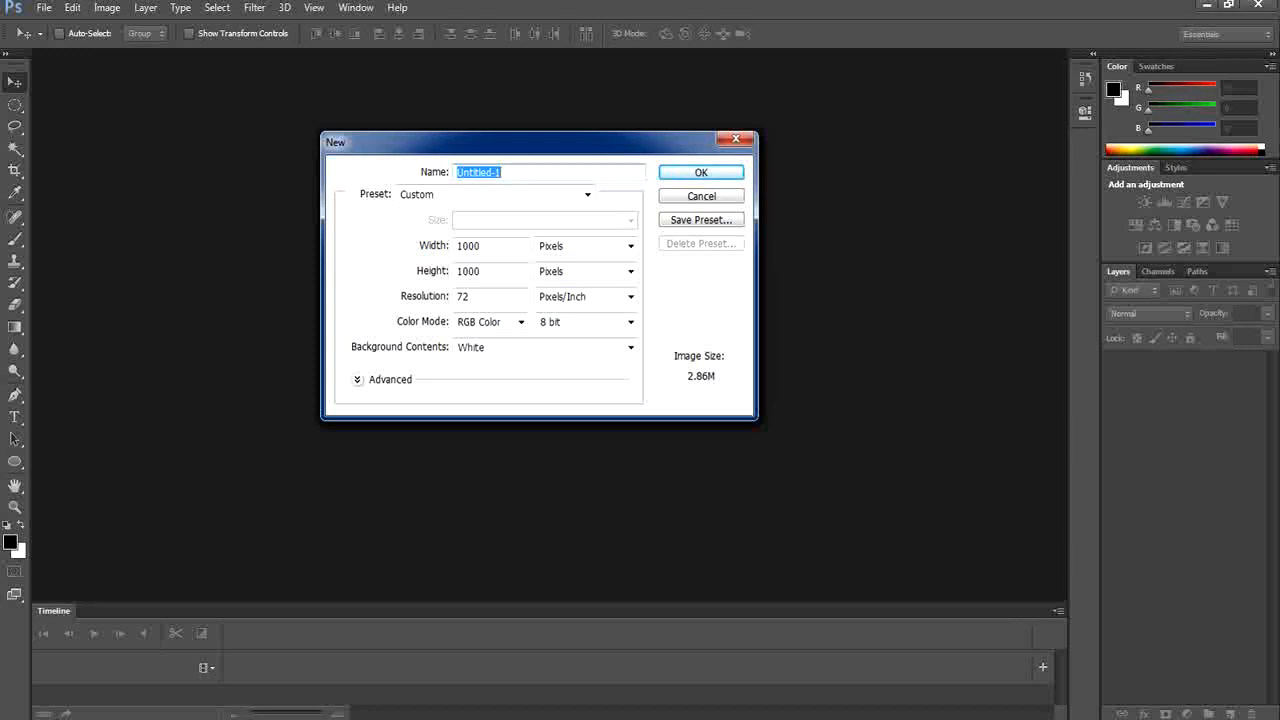
click(480, 245)
key(BackSpace)
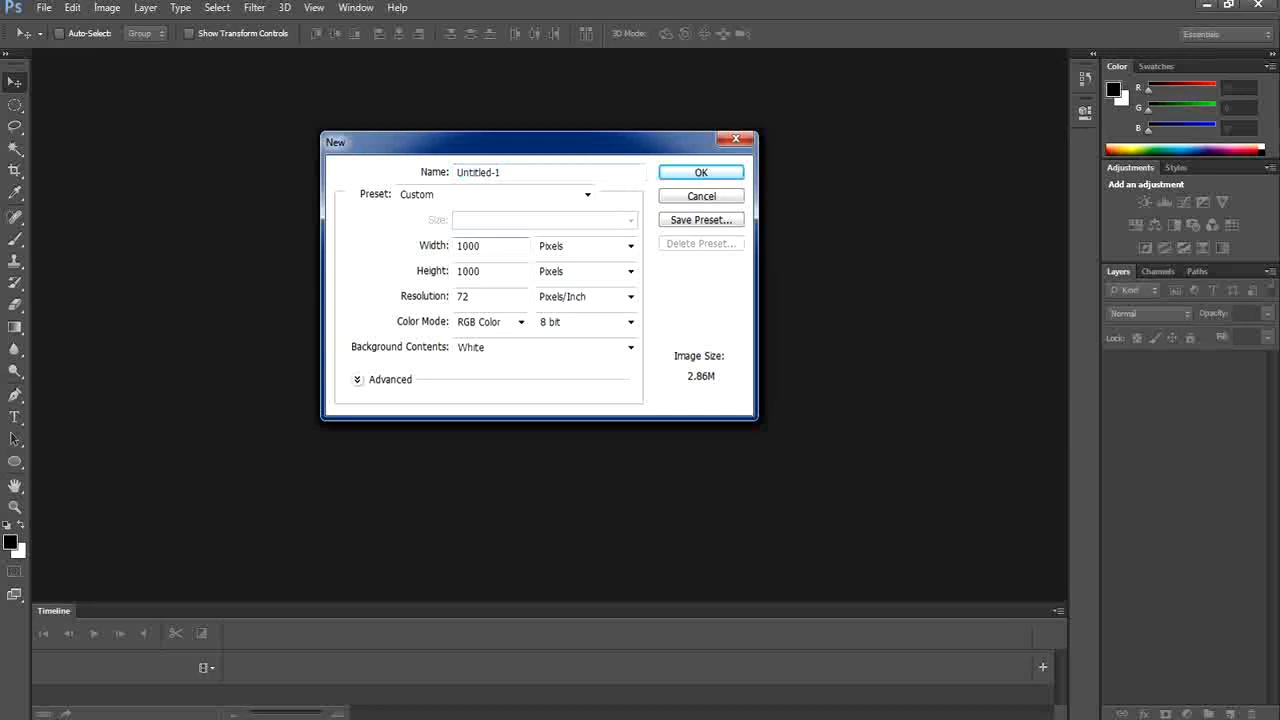
click(482, 271)
key(BackSpace)
click(630, 347)
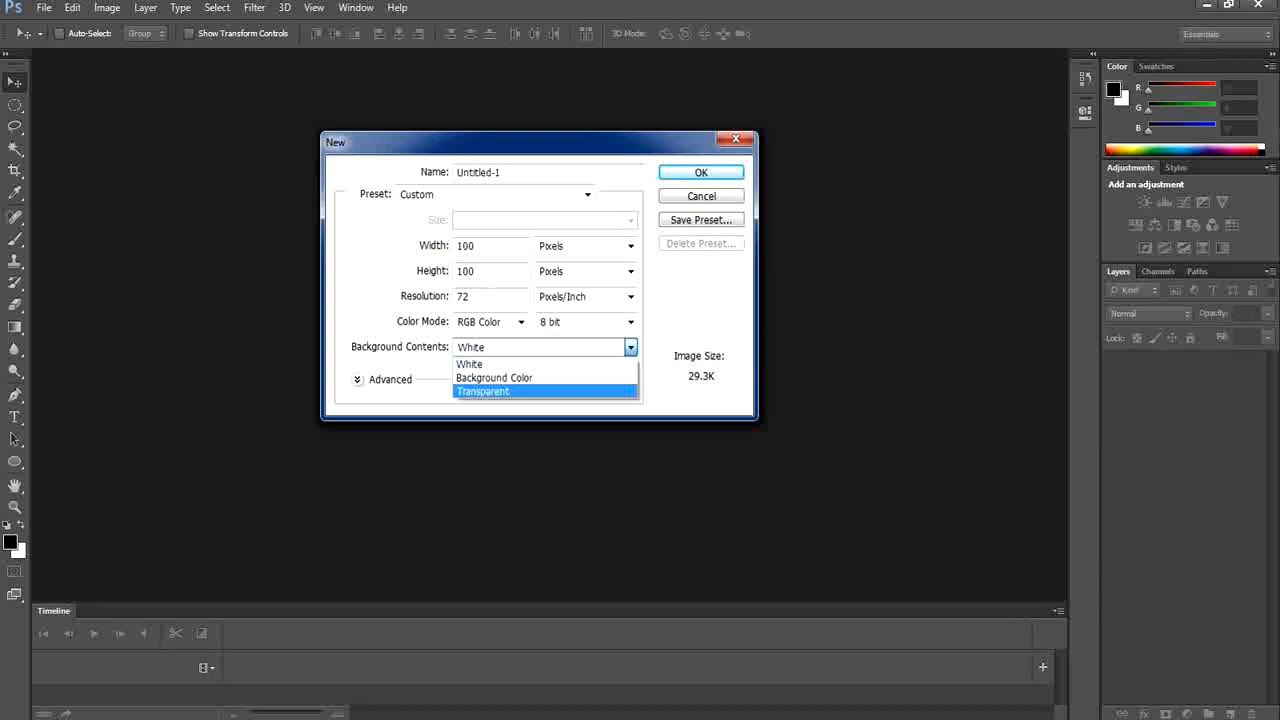
click(545, 391)
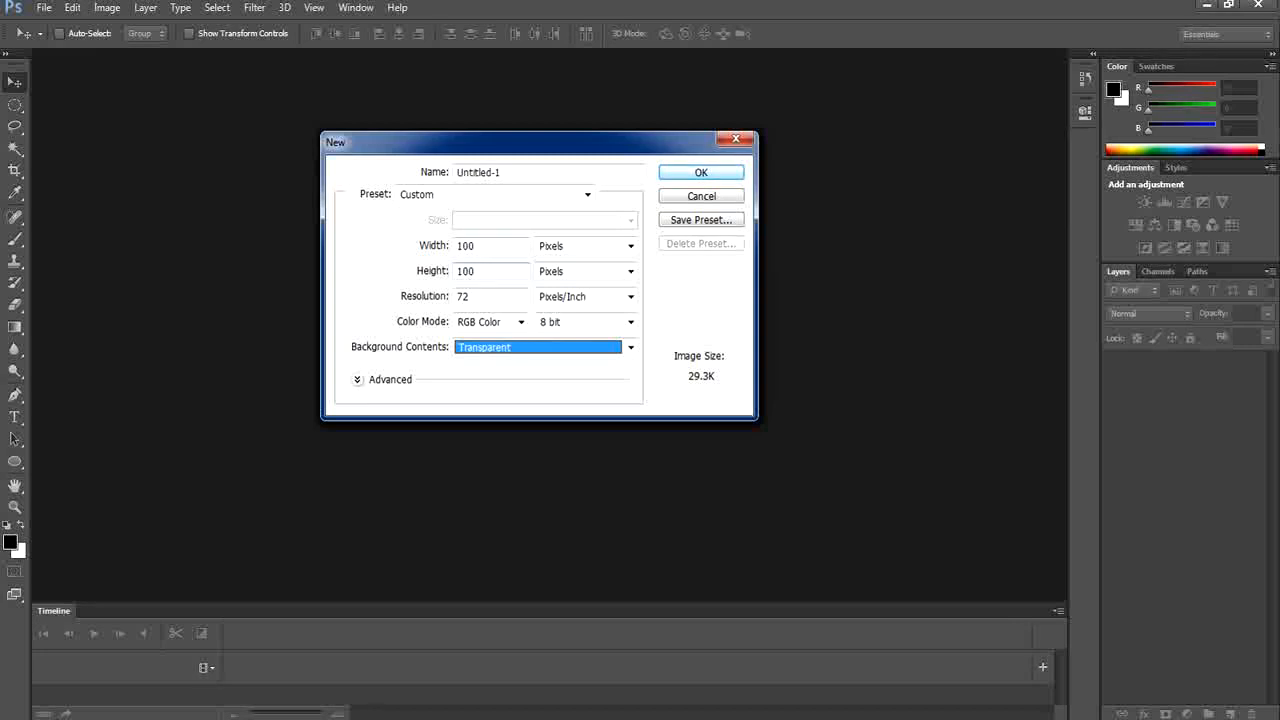
key(Return)
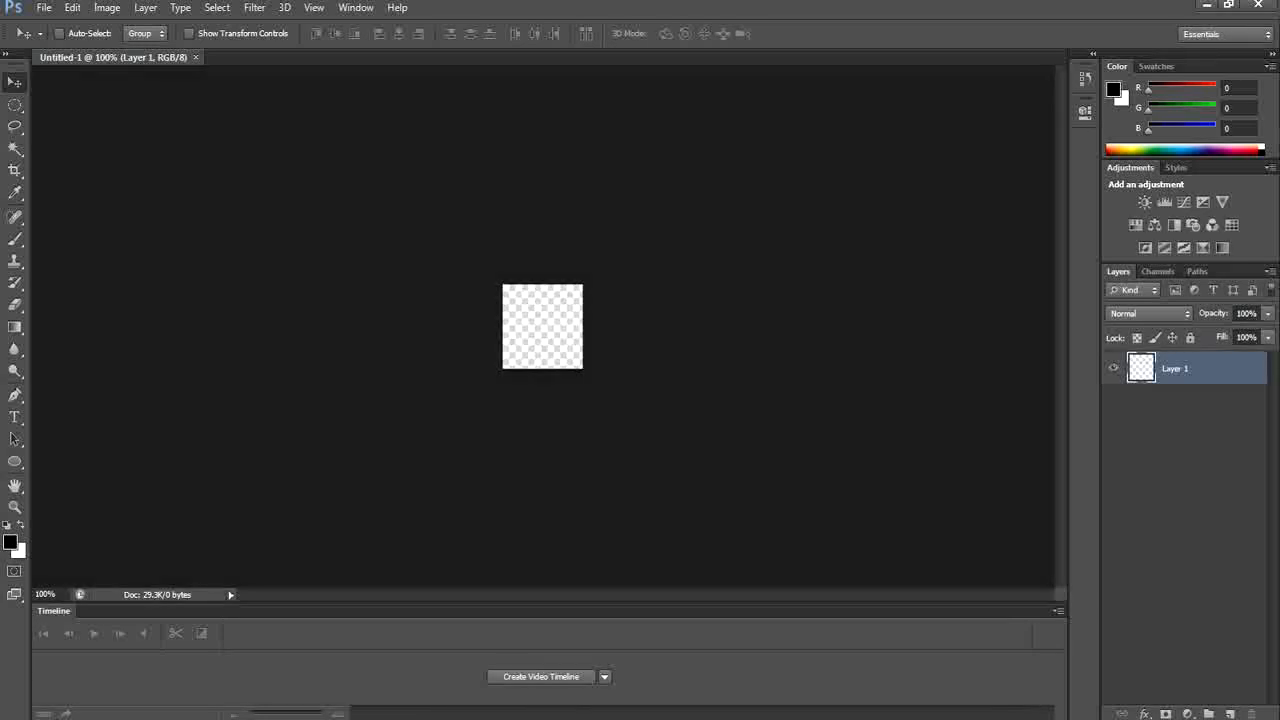
Add a vertical guide at the 50% position of the canvas
key(ctrl+plus)
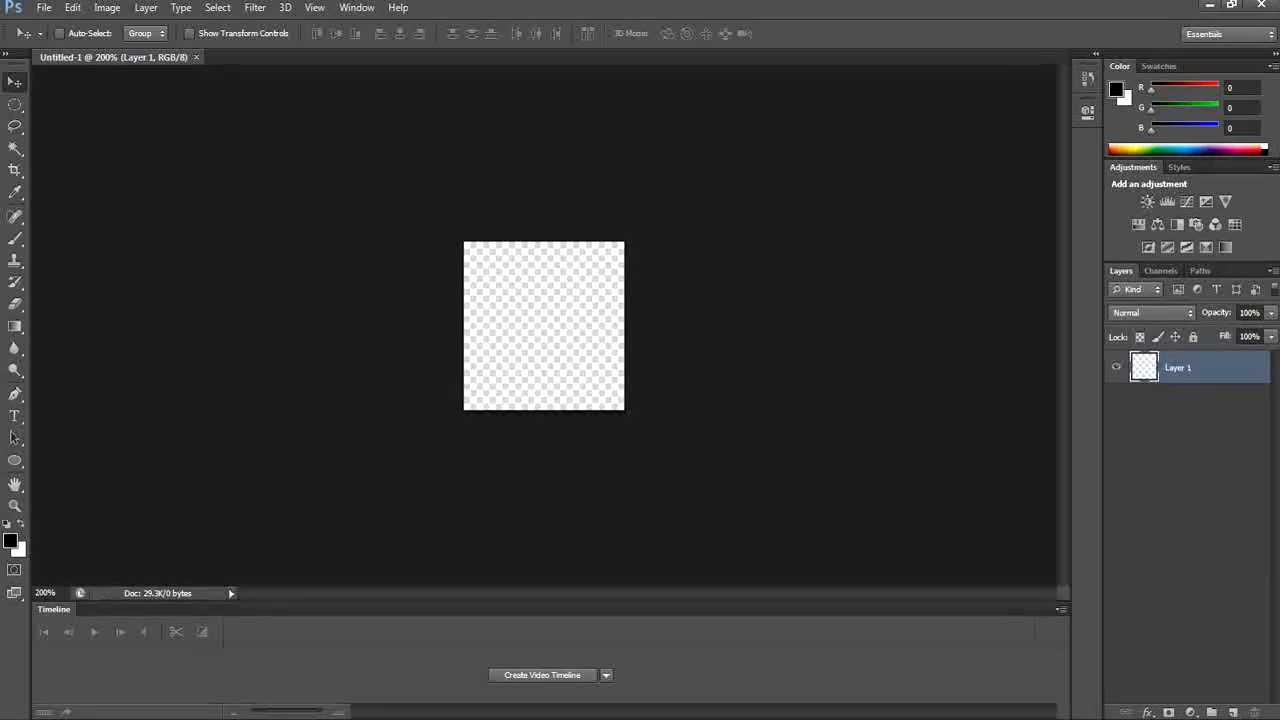
key(ctrl+plus)
key(ctrl+plus)
key(ctrl+plus)
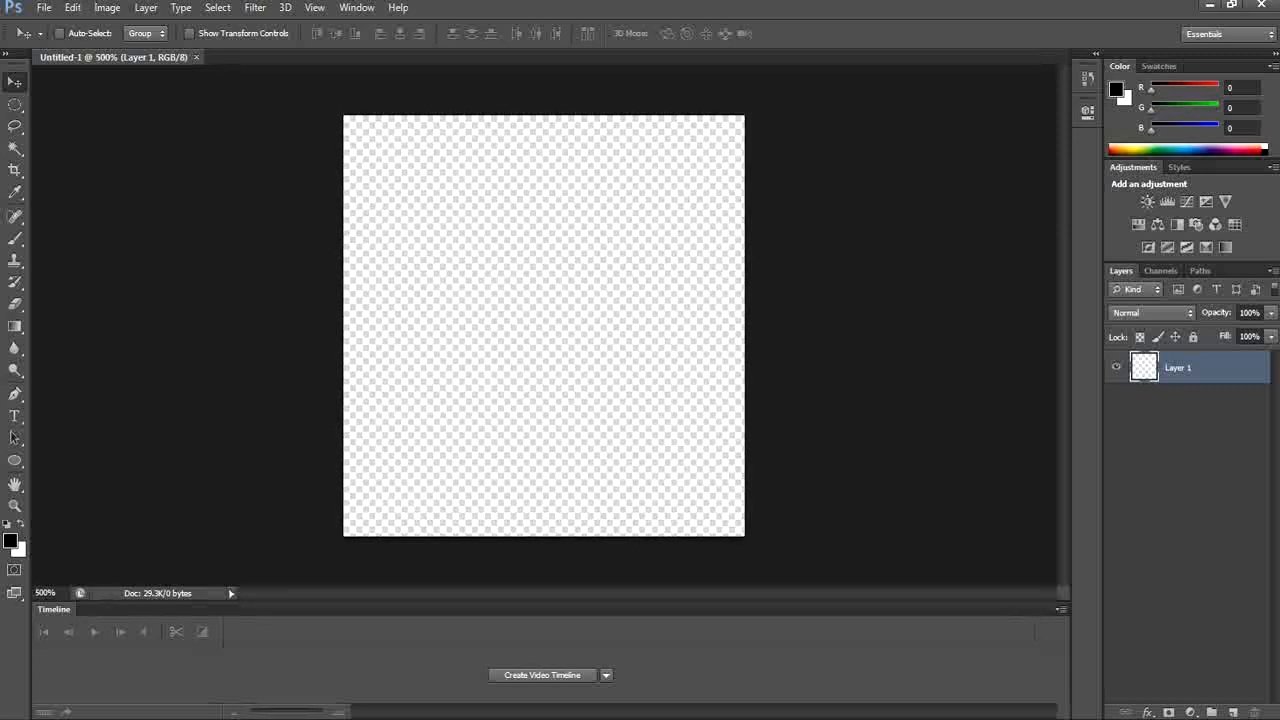
key(ctrl+minus)
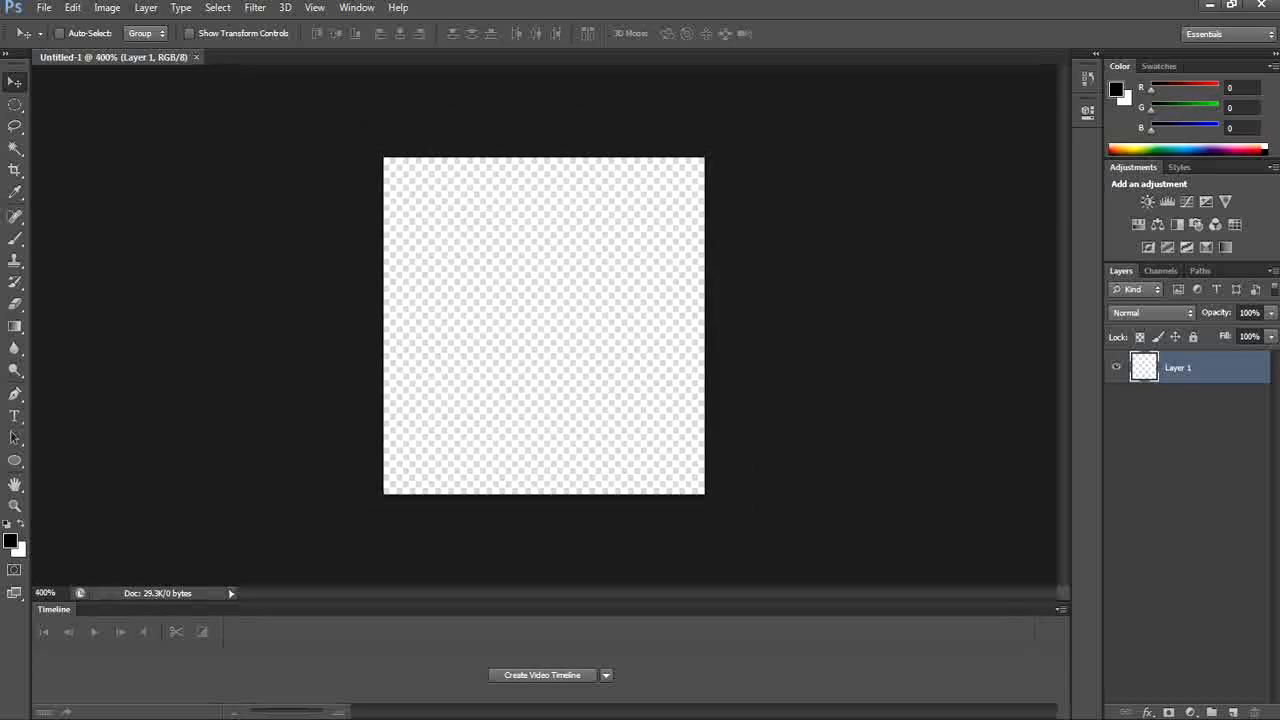
key(ctrl+plus)
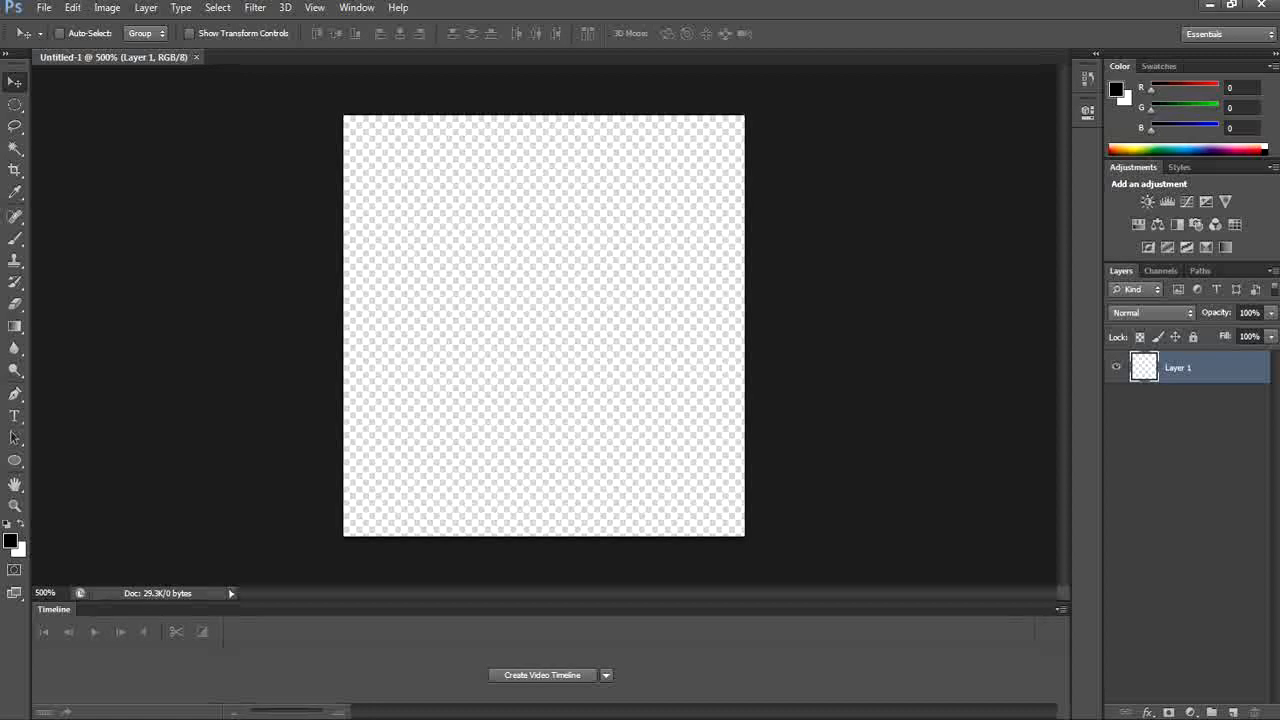
click(314, 7)
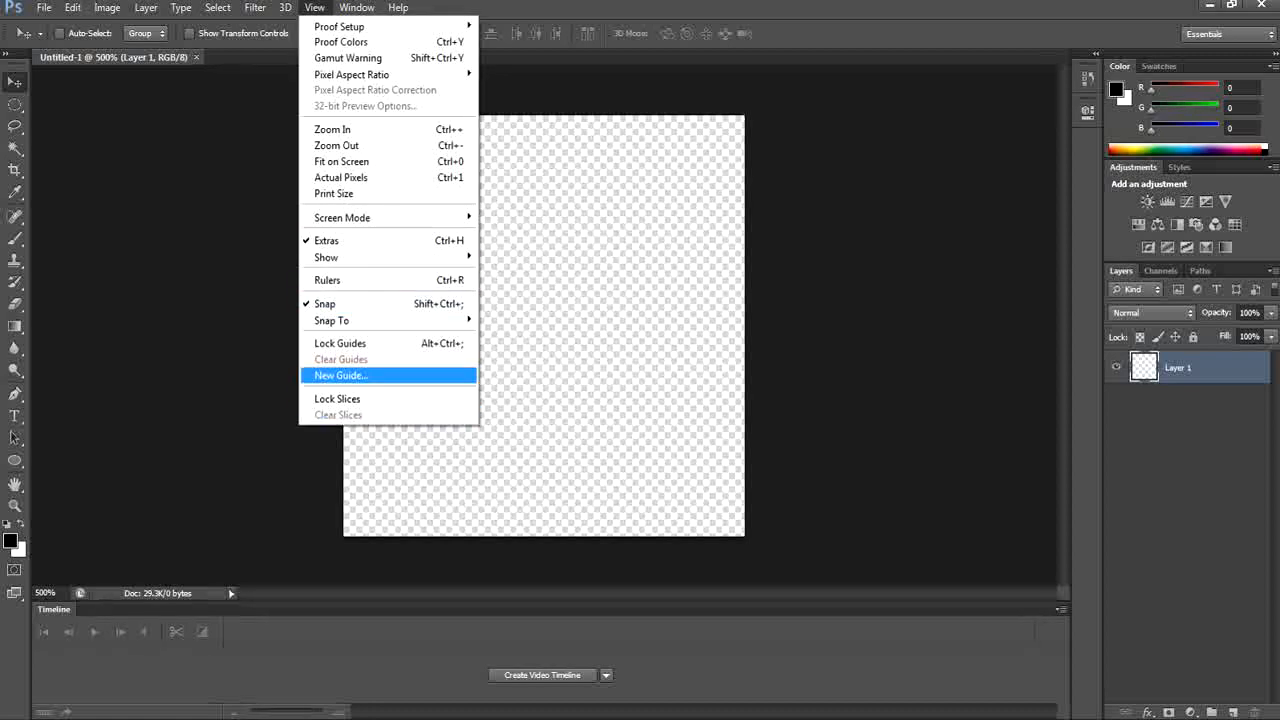
click(340, 375)
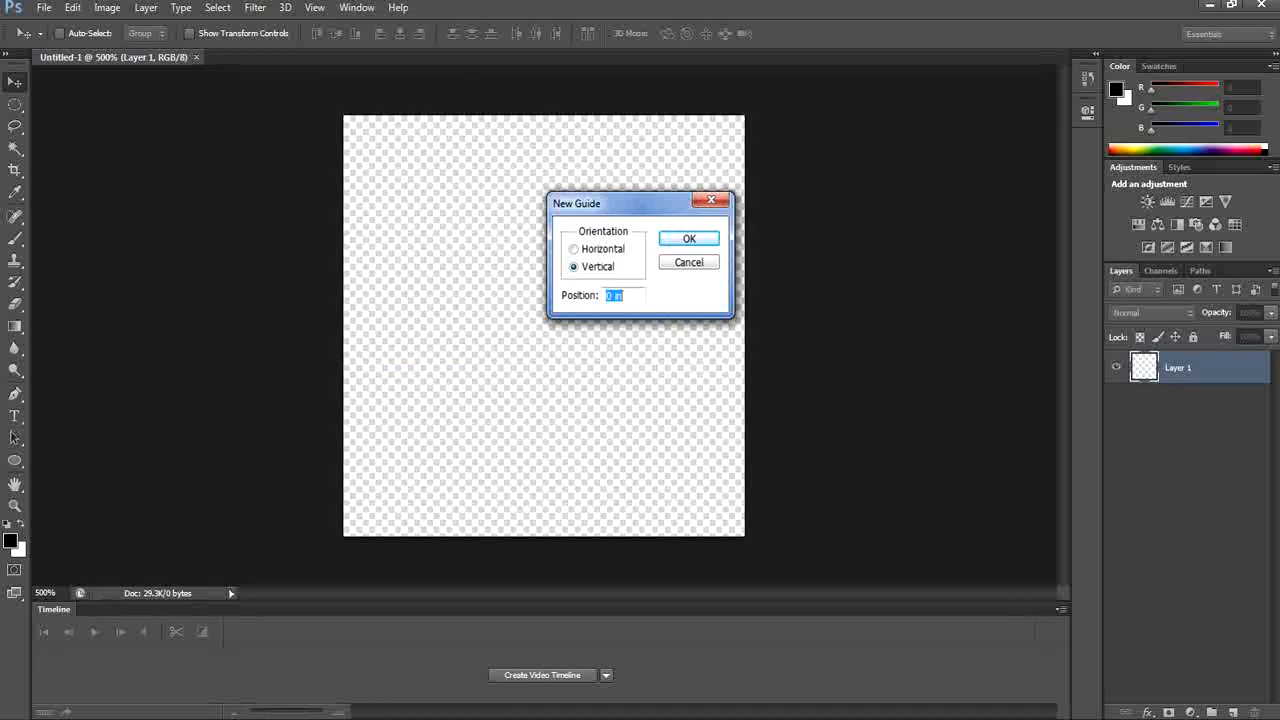
text(5)
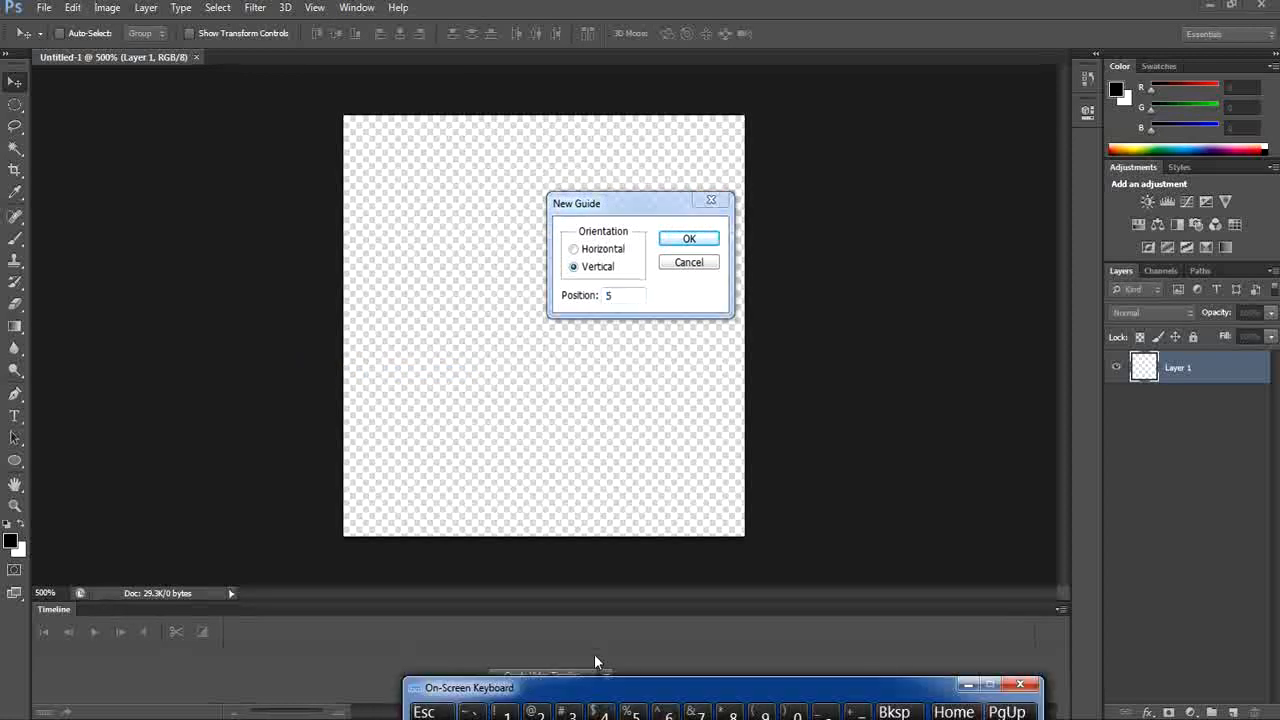
drag(631, 691, 574, 543)
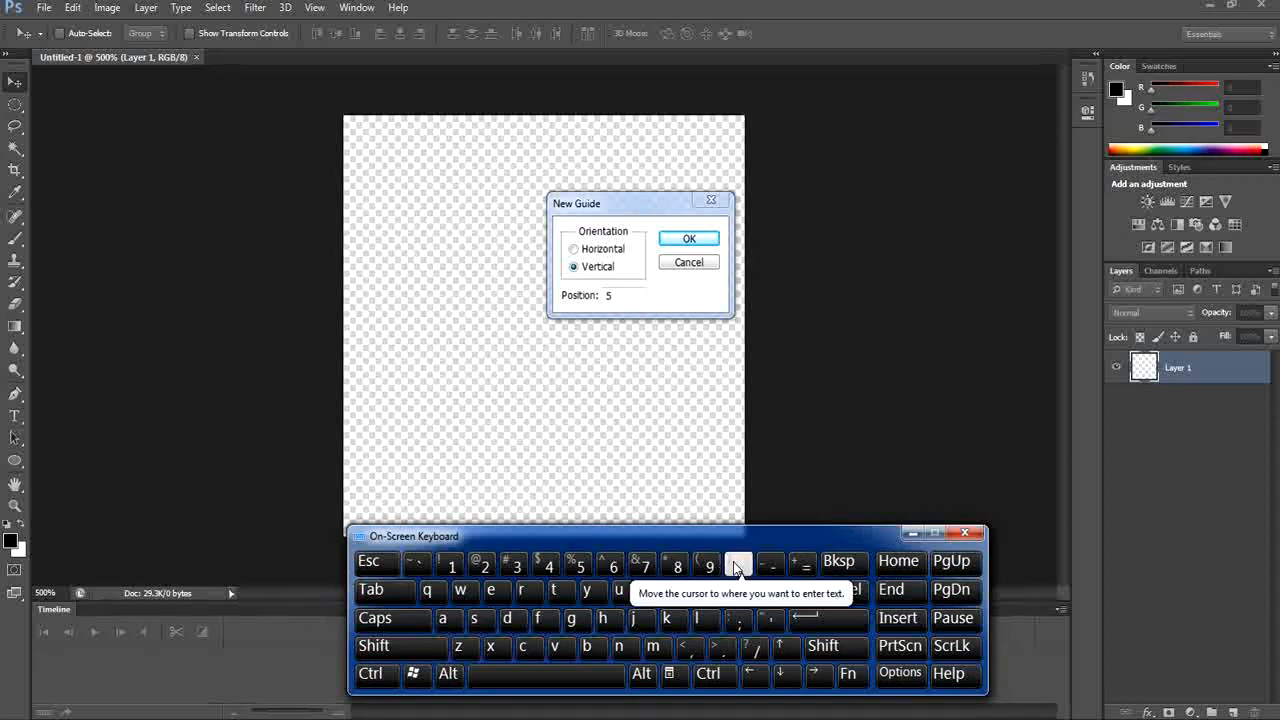
click(610, 295)
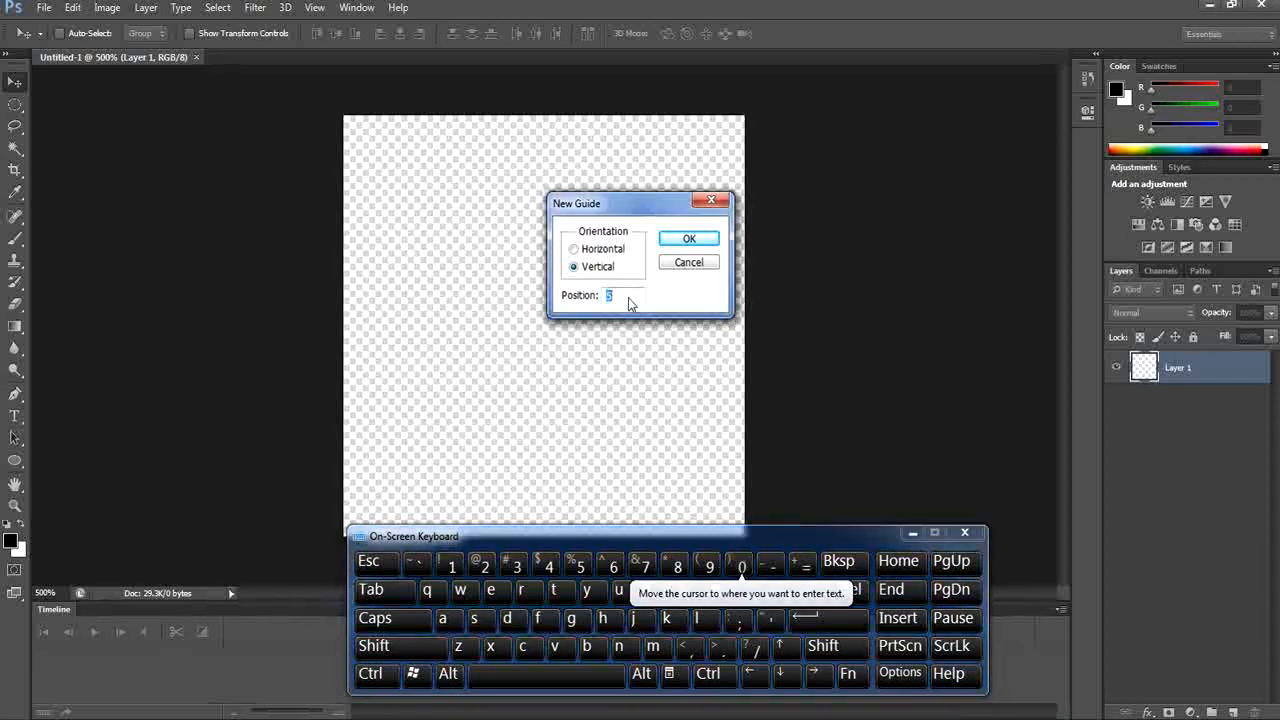
click(578, 563)
click(738, 565)
key(shift)
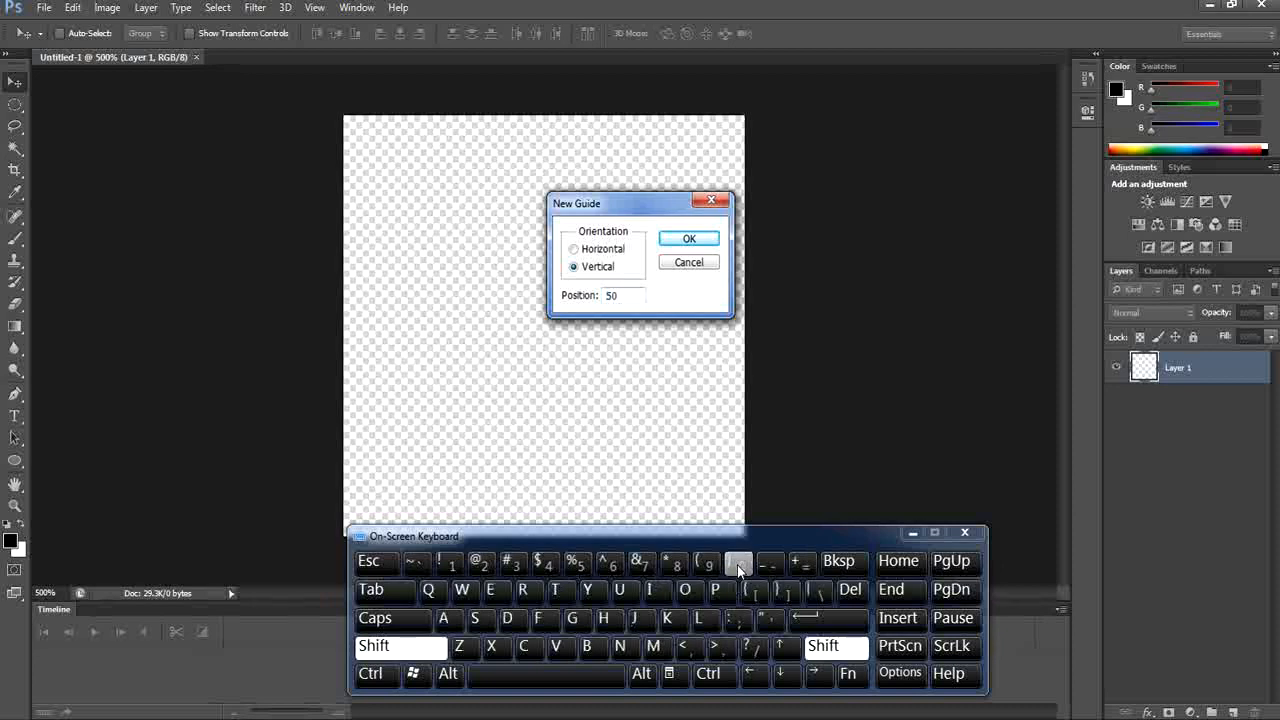
click(737, 565)
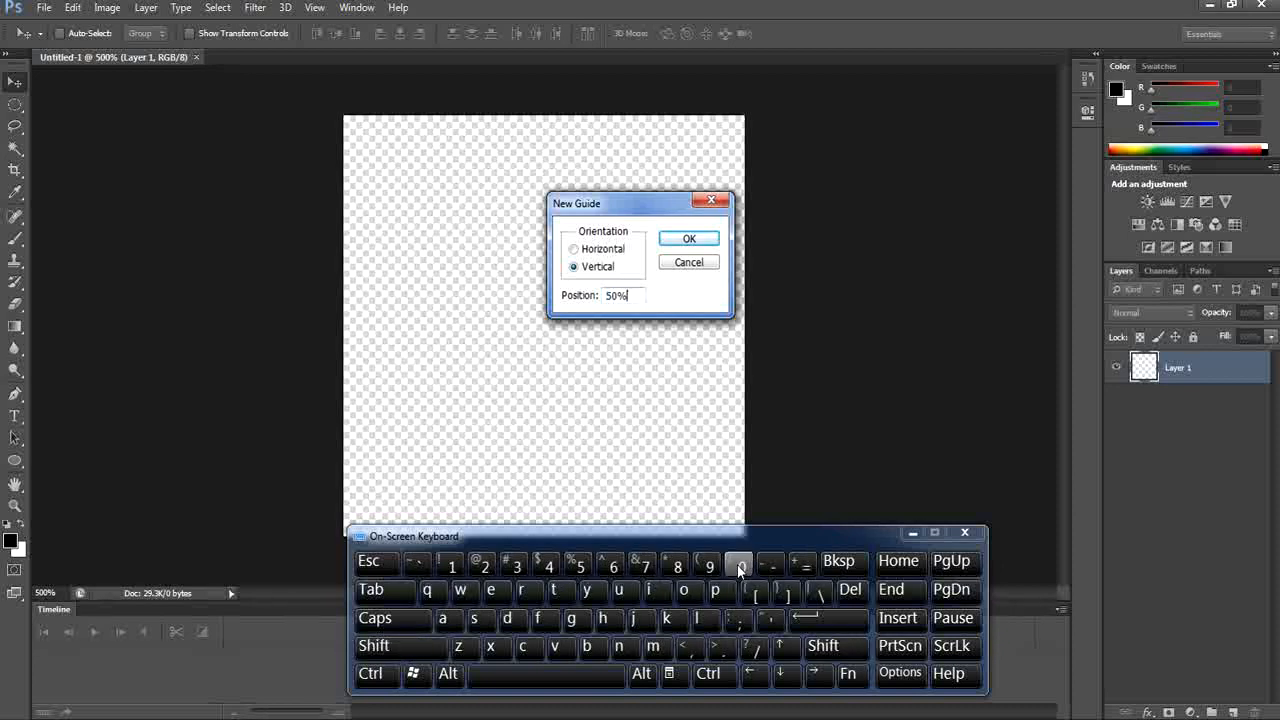
click(689, 239)
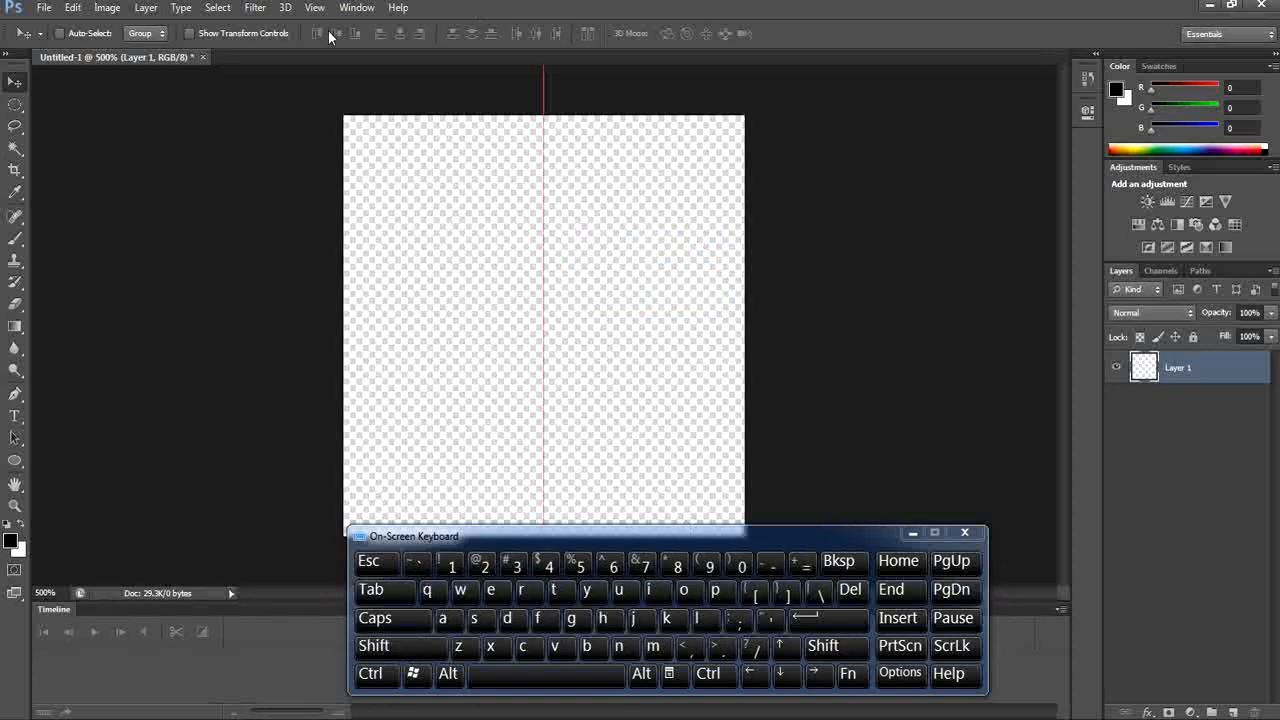
Add a horizontal guide at the 50% position of the canvas
click(314, 7)
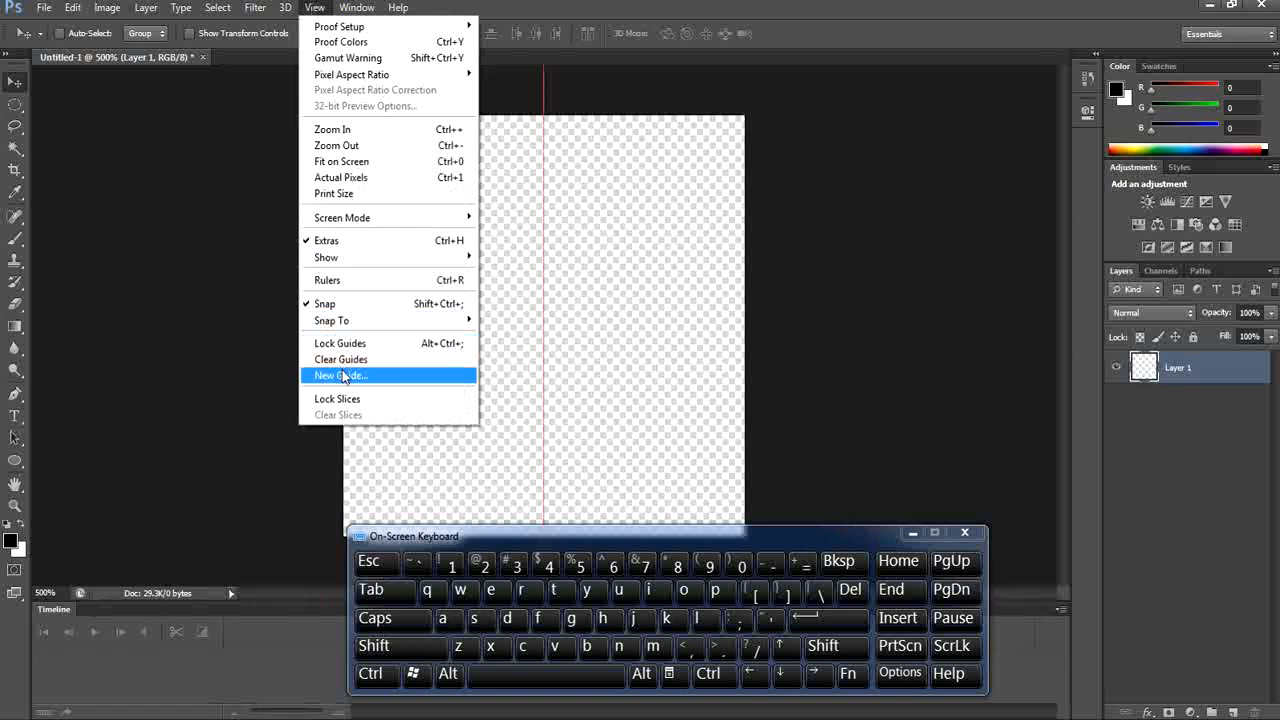
click(418, 382)
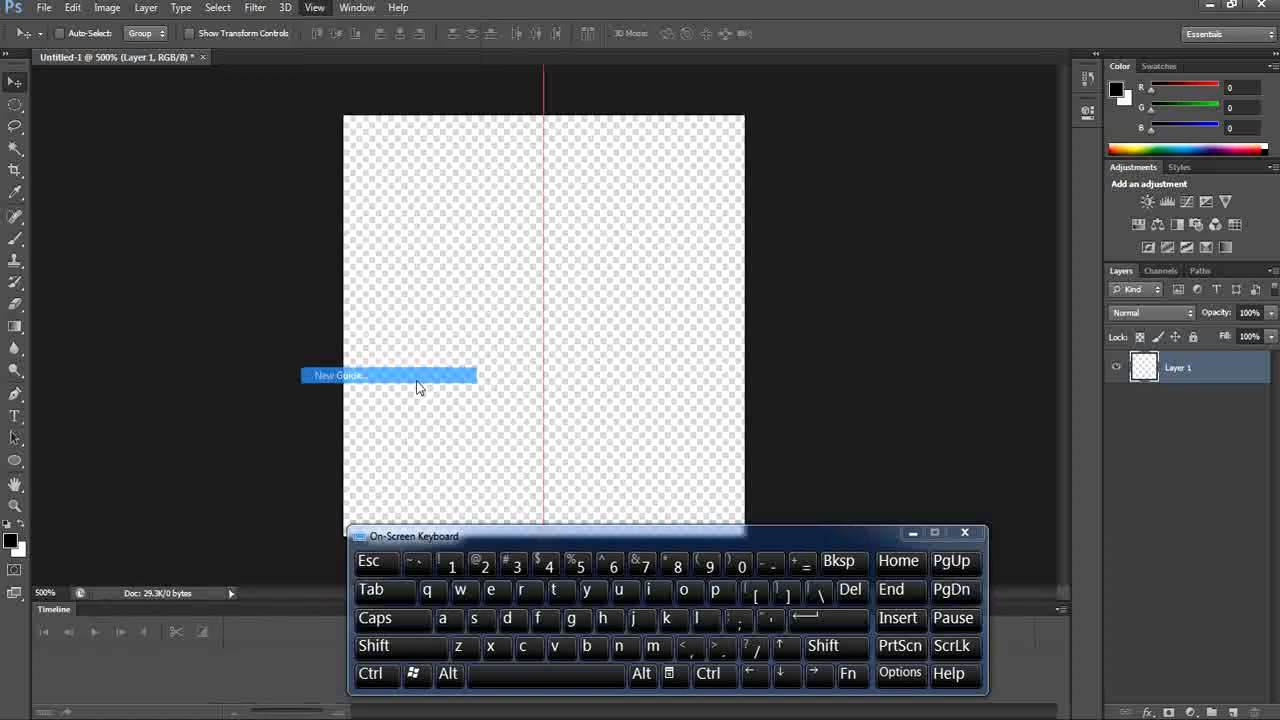
click(608, 249)
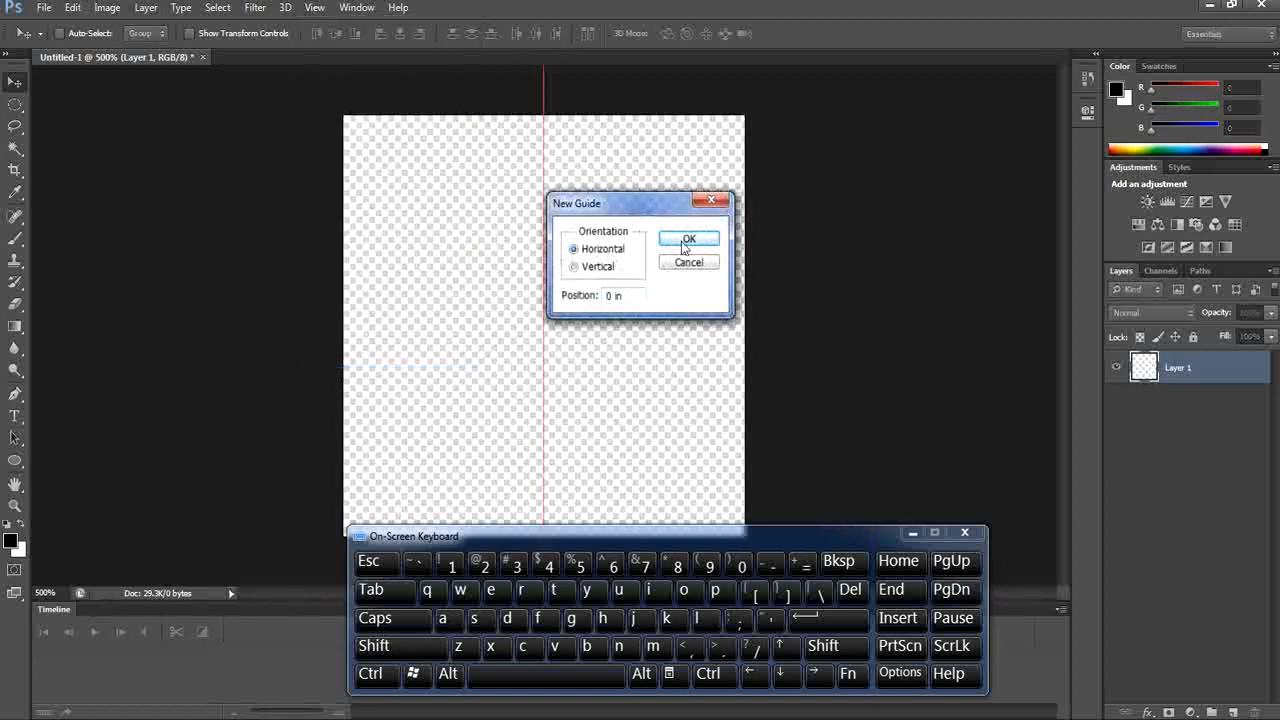
click(626, 297)
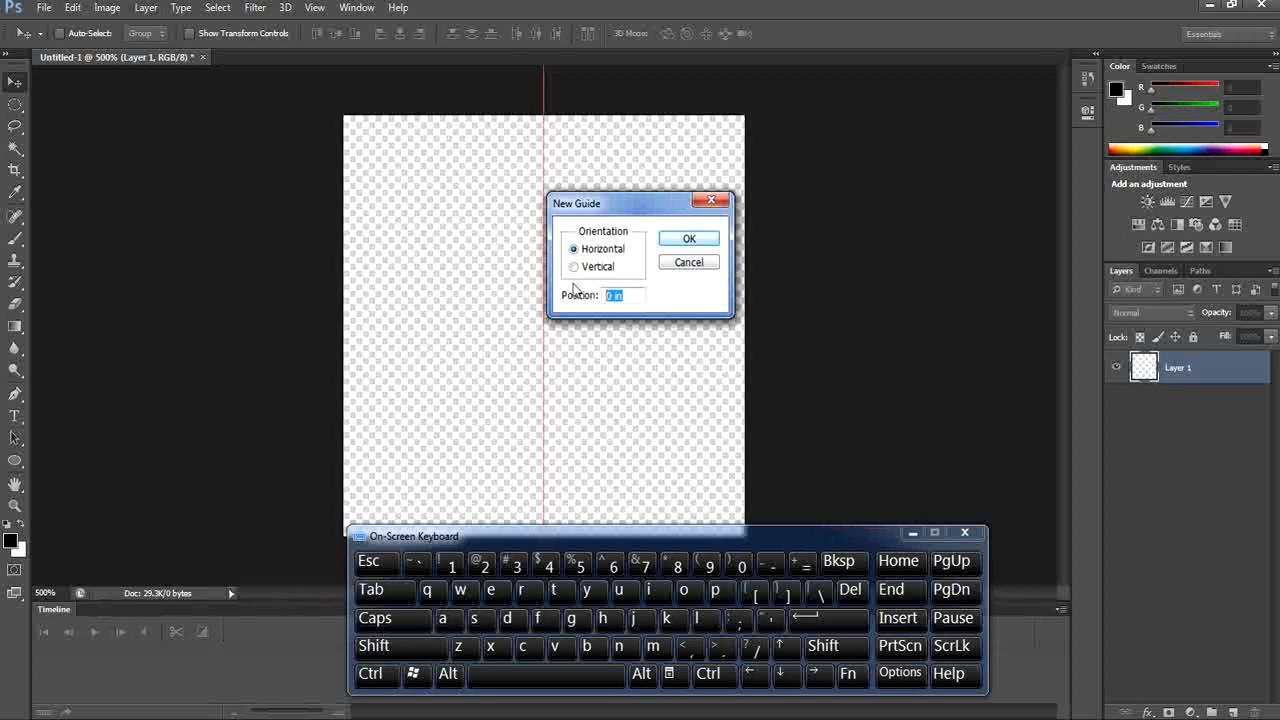
click(578, 564)
click(745, 566)
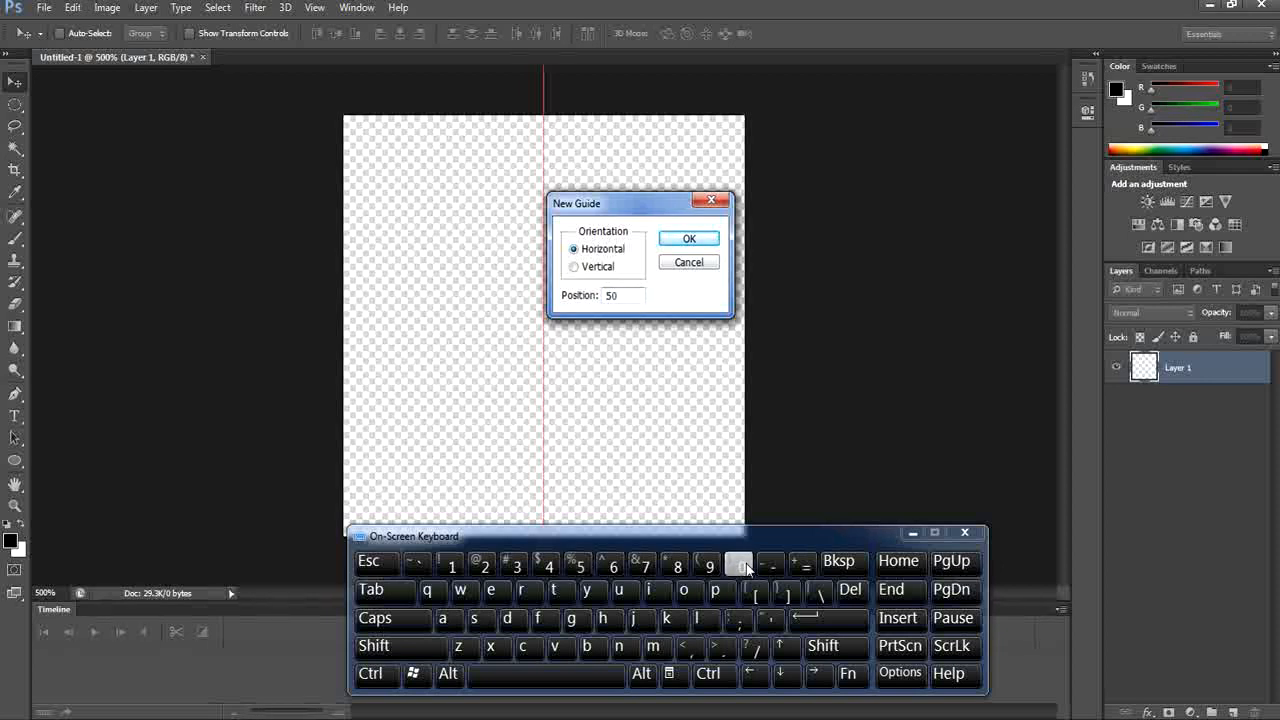
text(%)
key(Return)
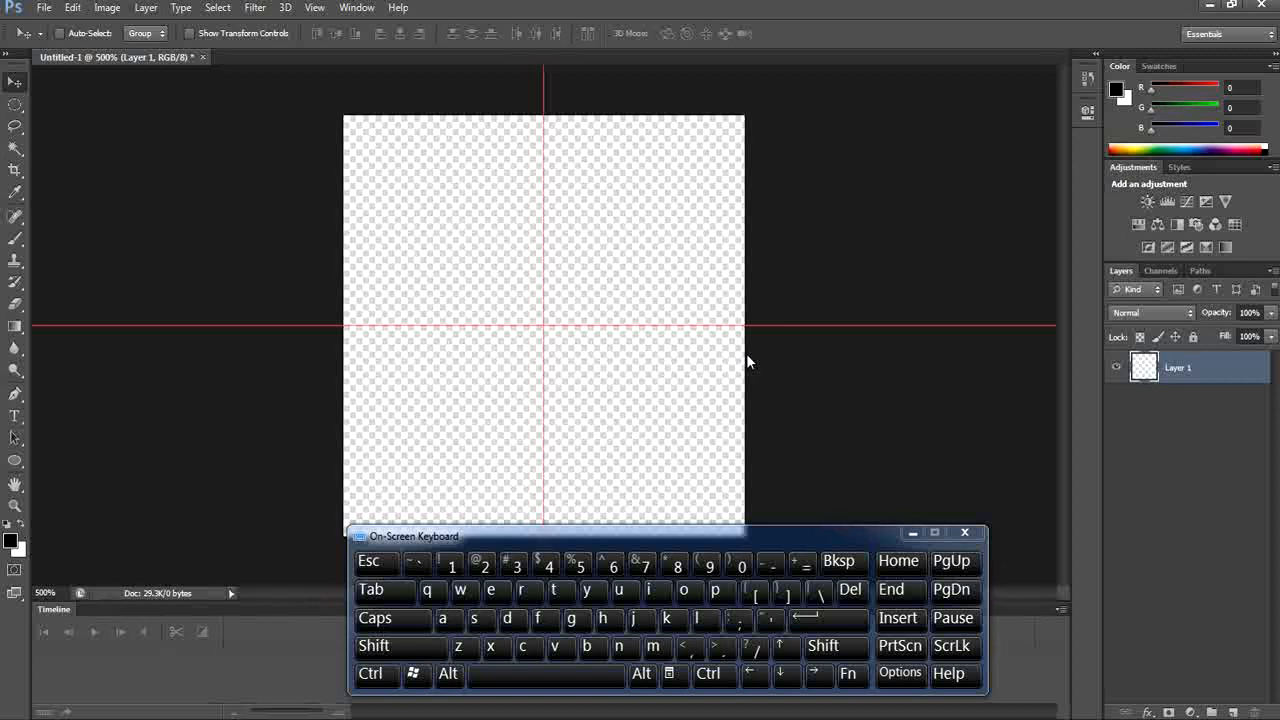
Review the guide color and its color picker in the Guides, Grid & Slices preferences, and close the dialogs
click(74, 8)
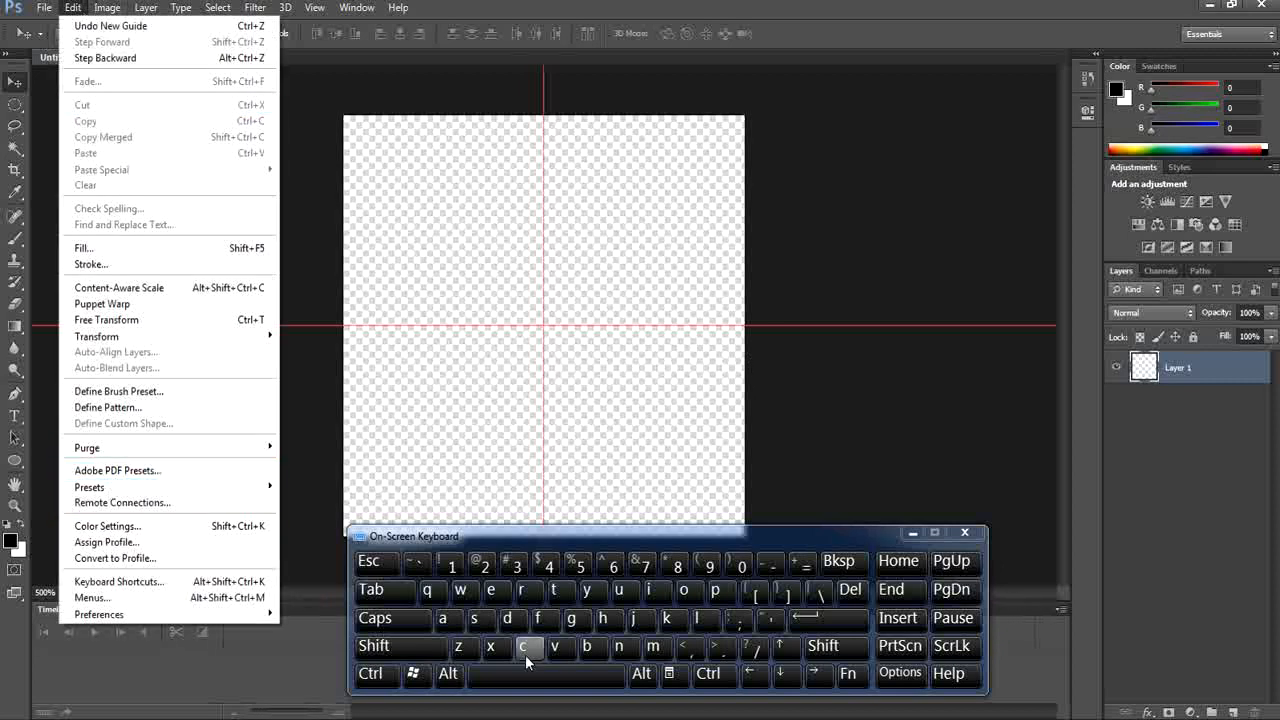
drag(561, 533, 573, 710)
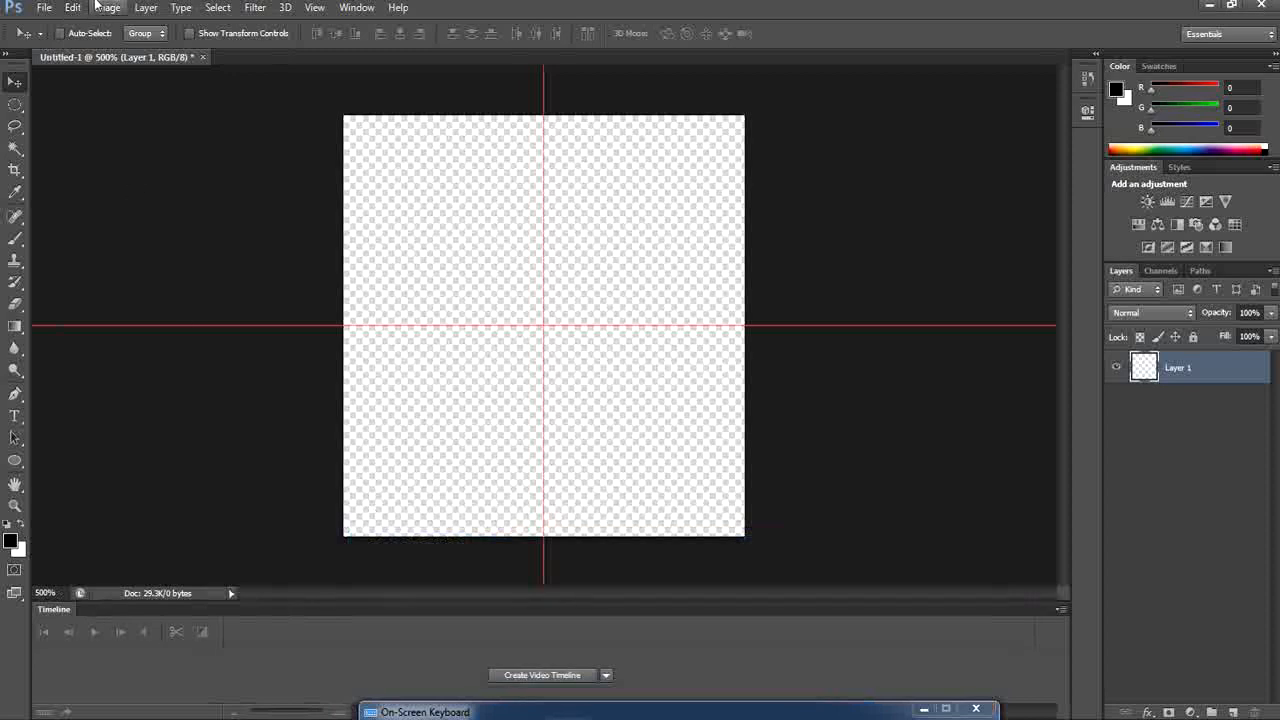
click(74, 8)
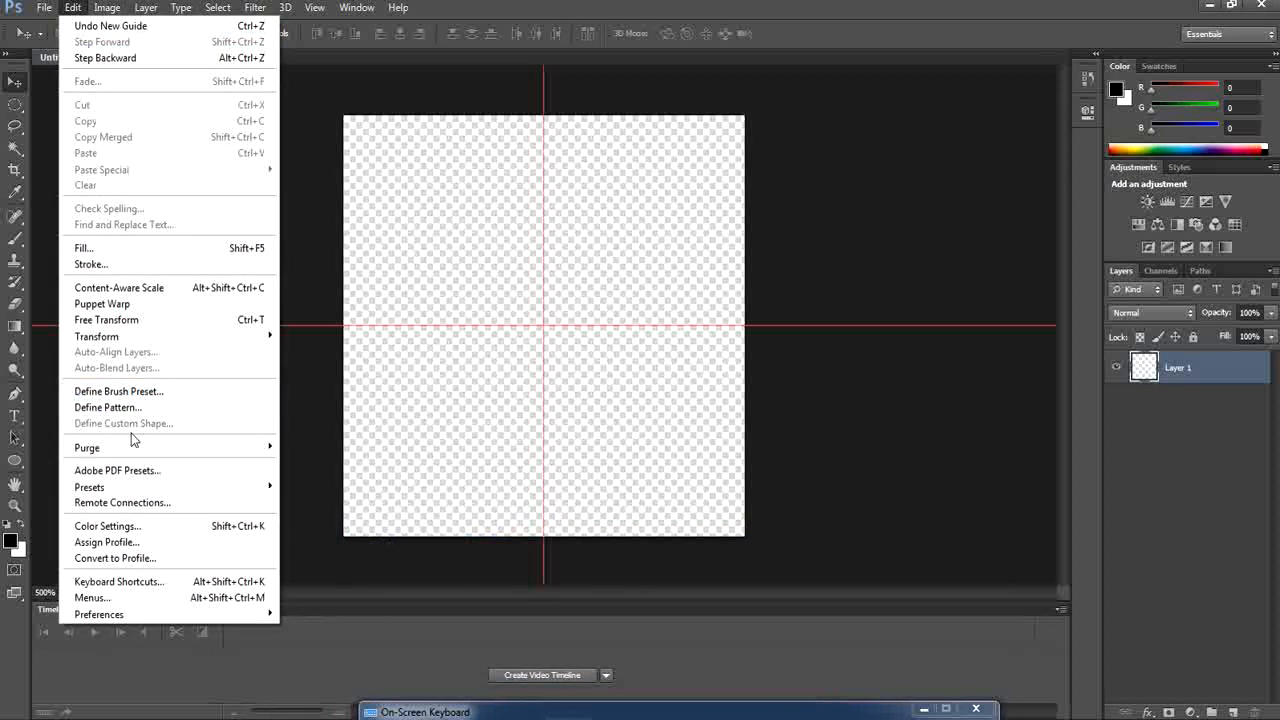
mouse_move(133, 484)
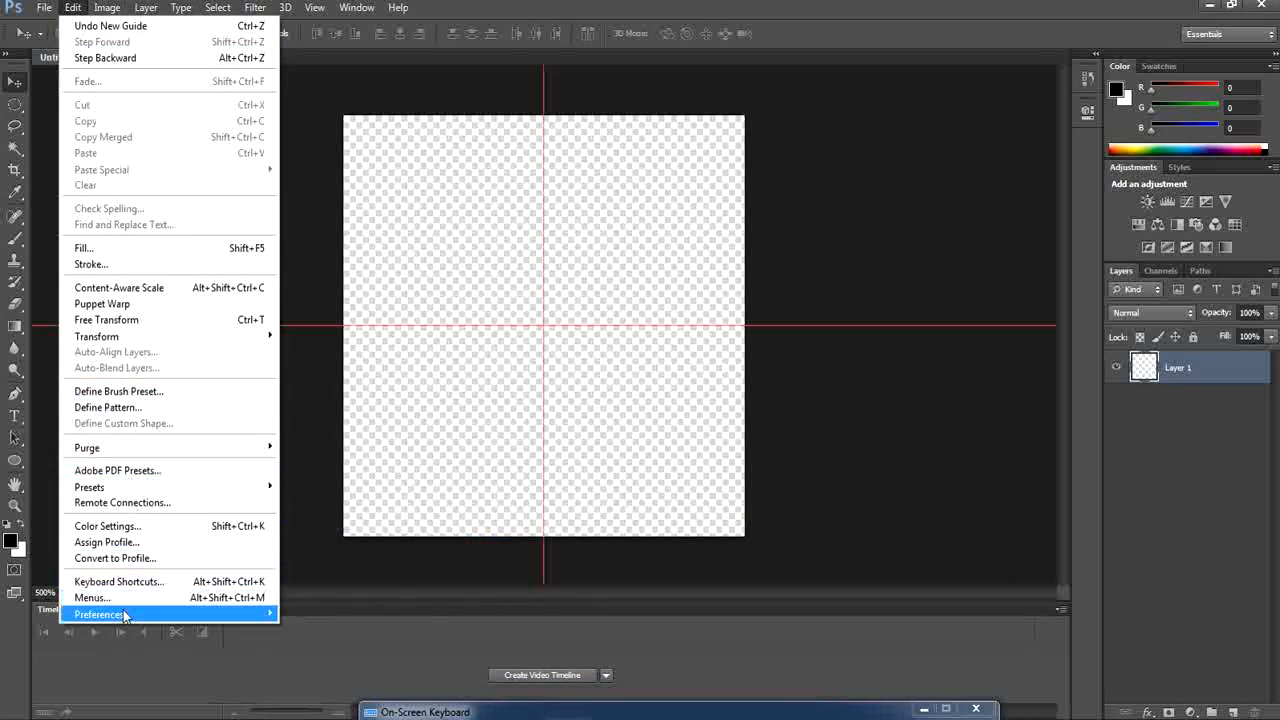
mouse_move(129, 615)
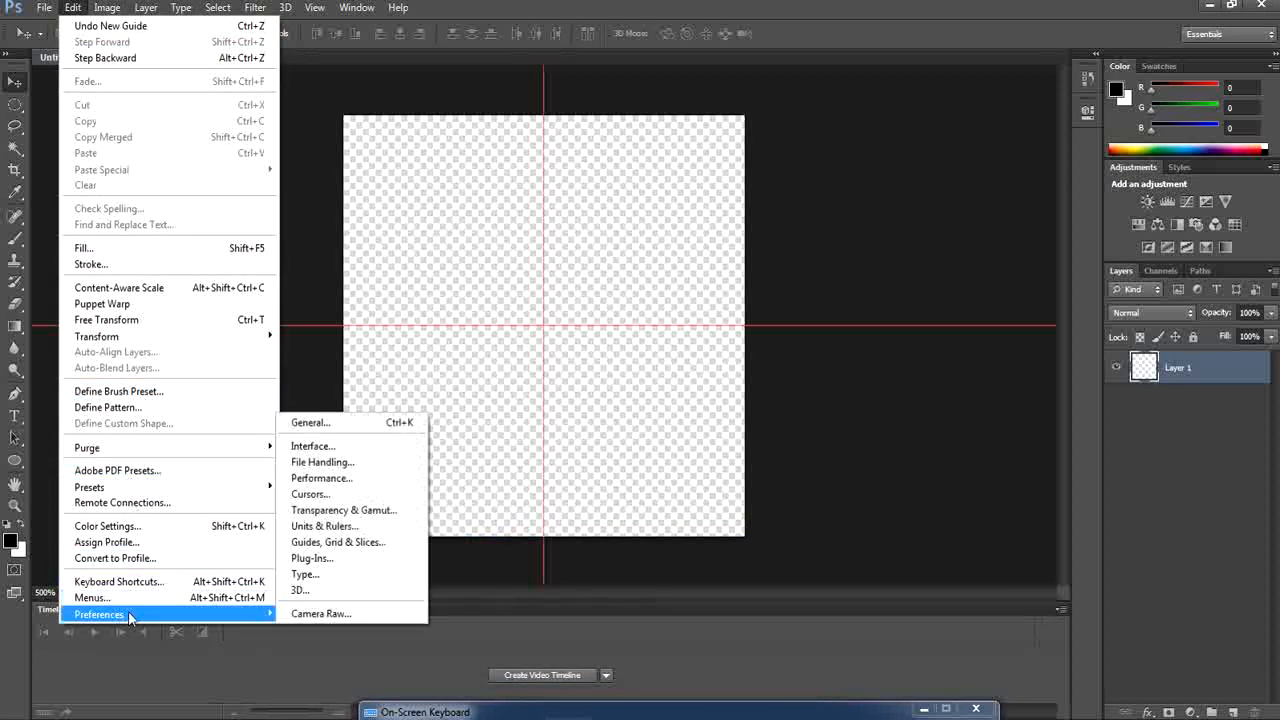
click(387, 543)
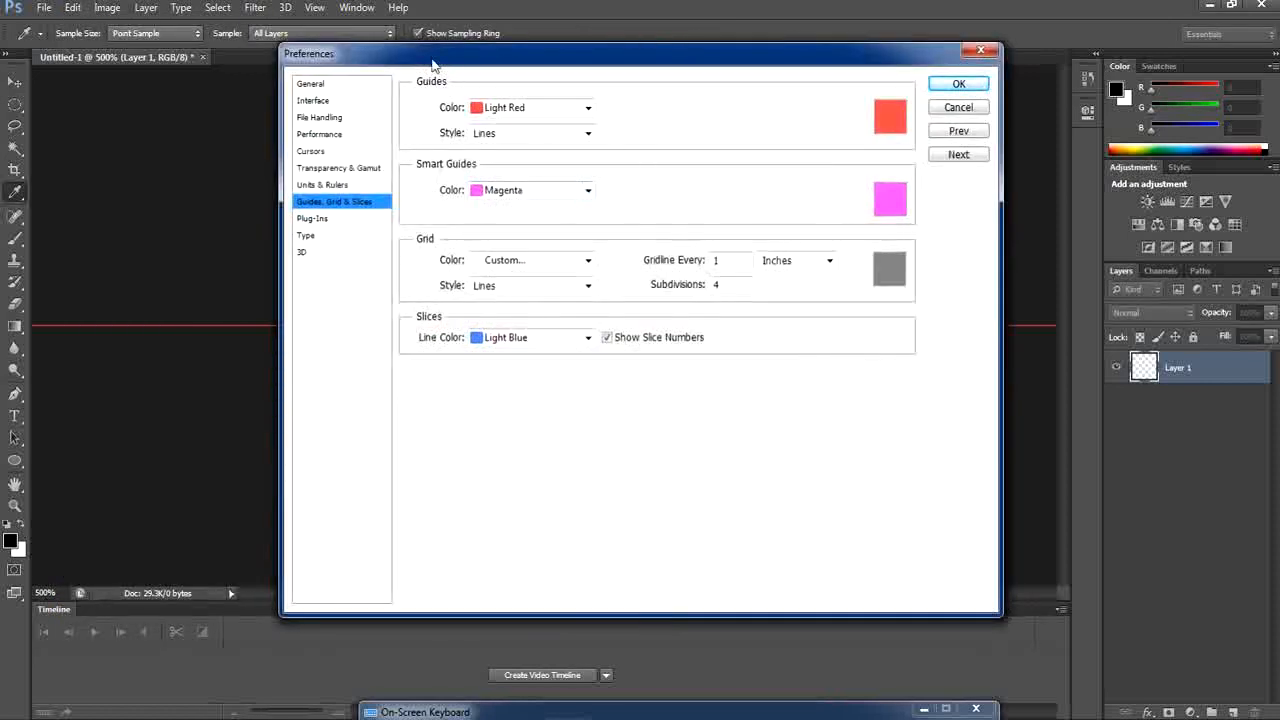
click(899, 116)
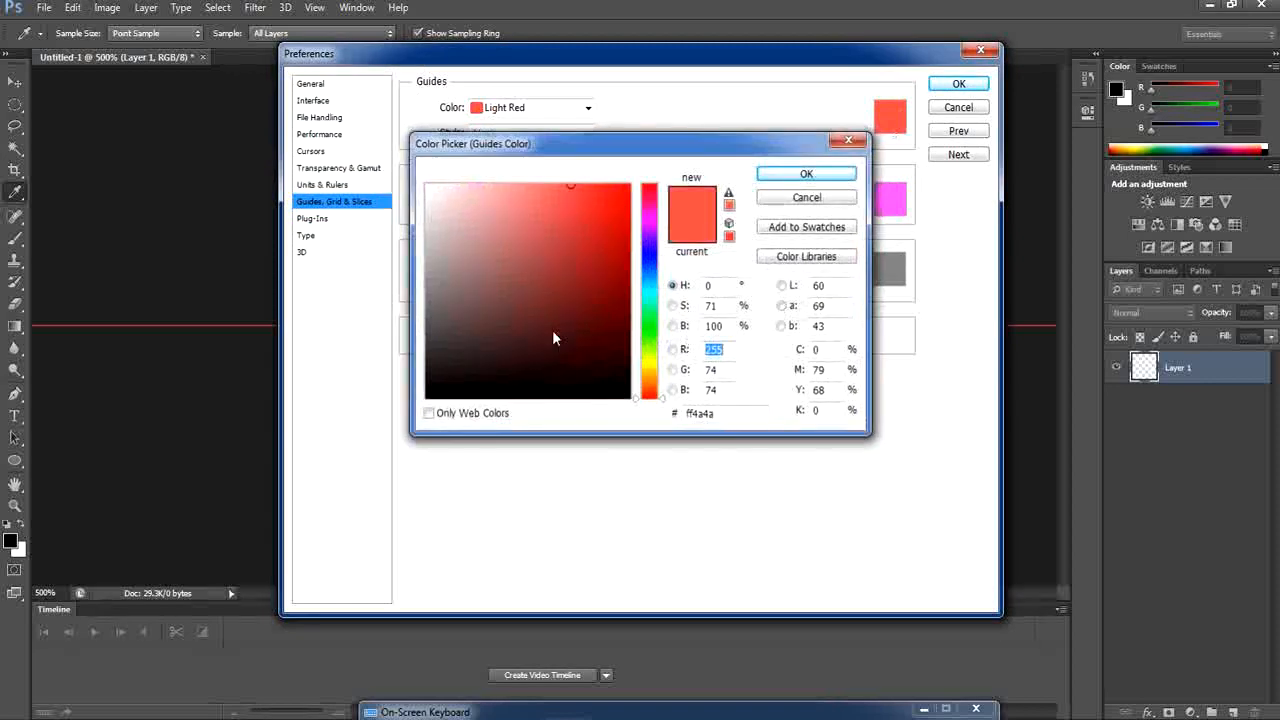
click(849, 141)
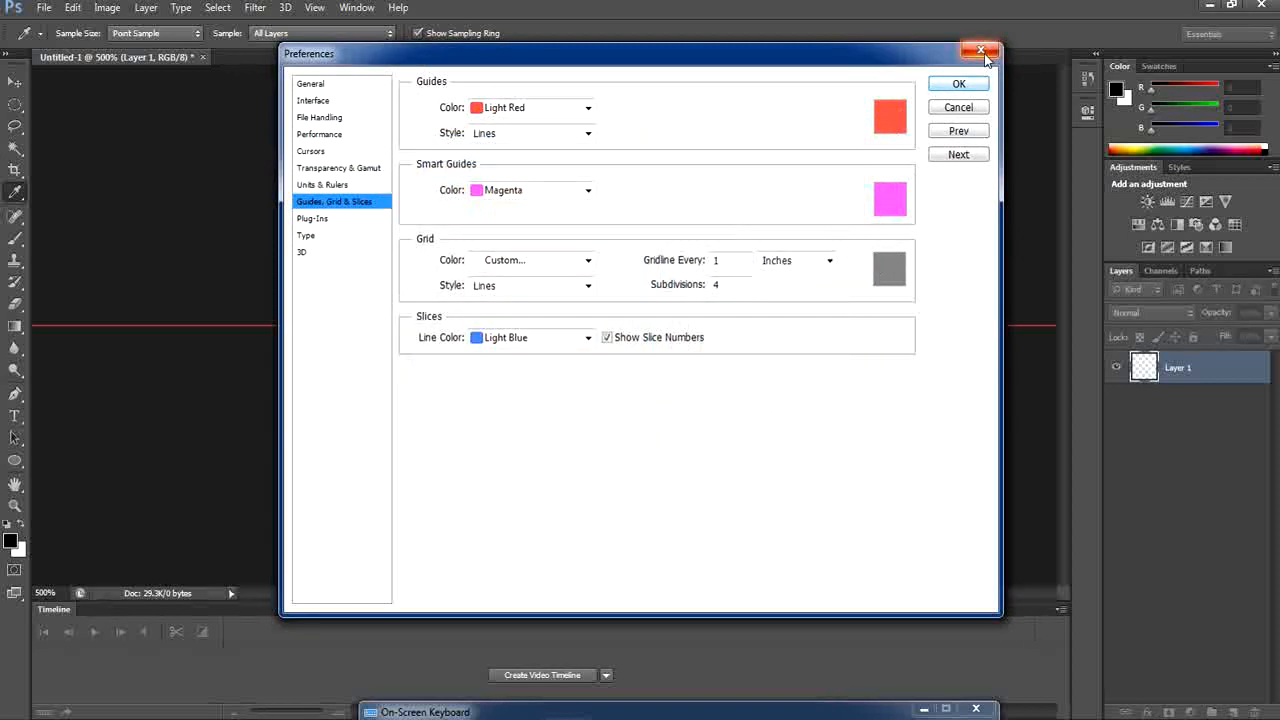
click(981, 50)
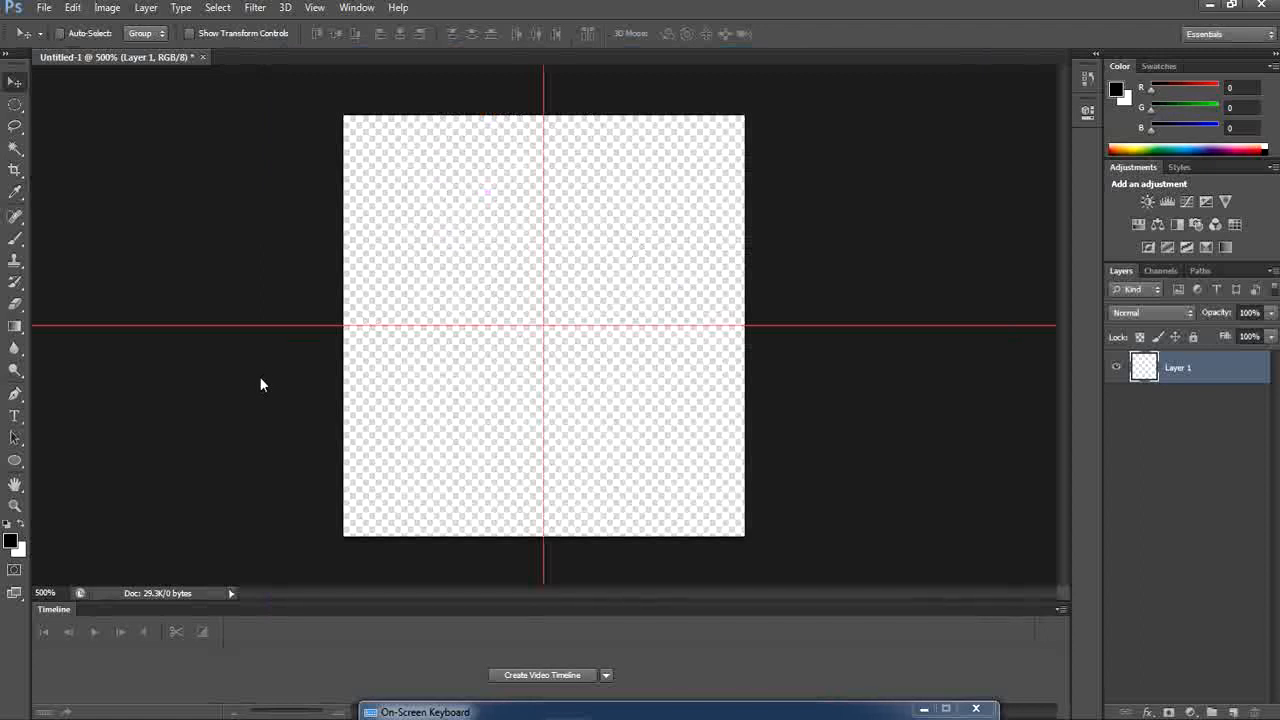
Draw a filled black circle with the Ellipse Tool in Pixels mode, centered on the intersection of the guides
click(18, 462)
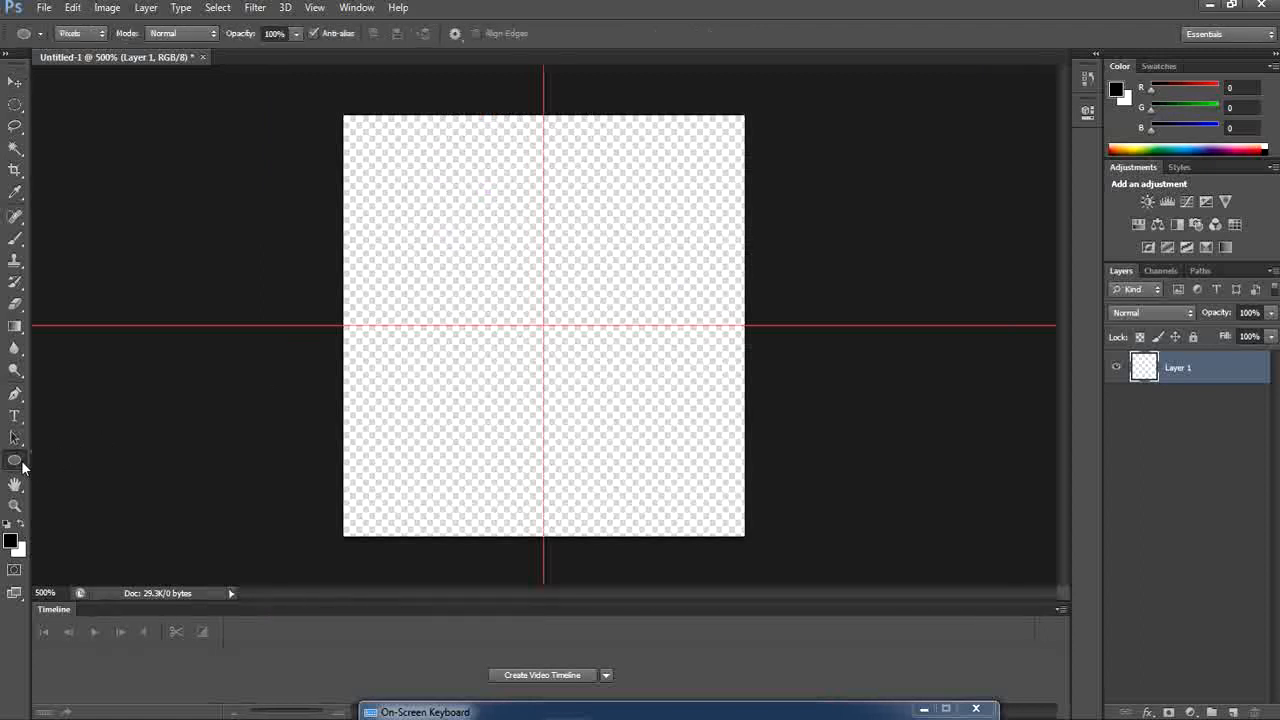
right_click(22, 466)
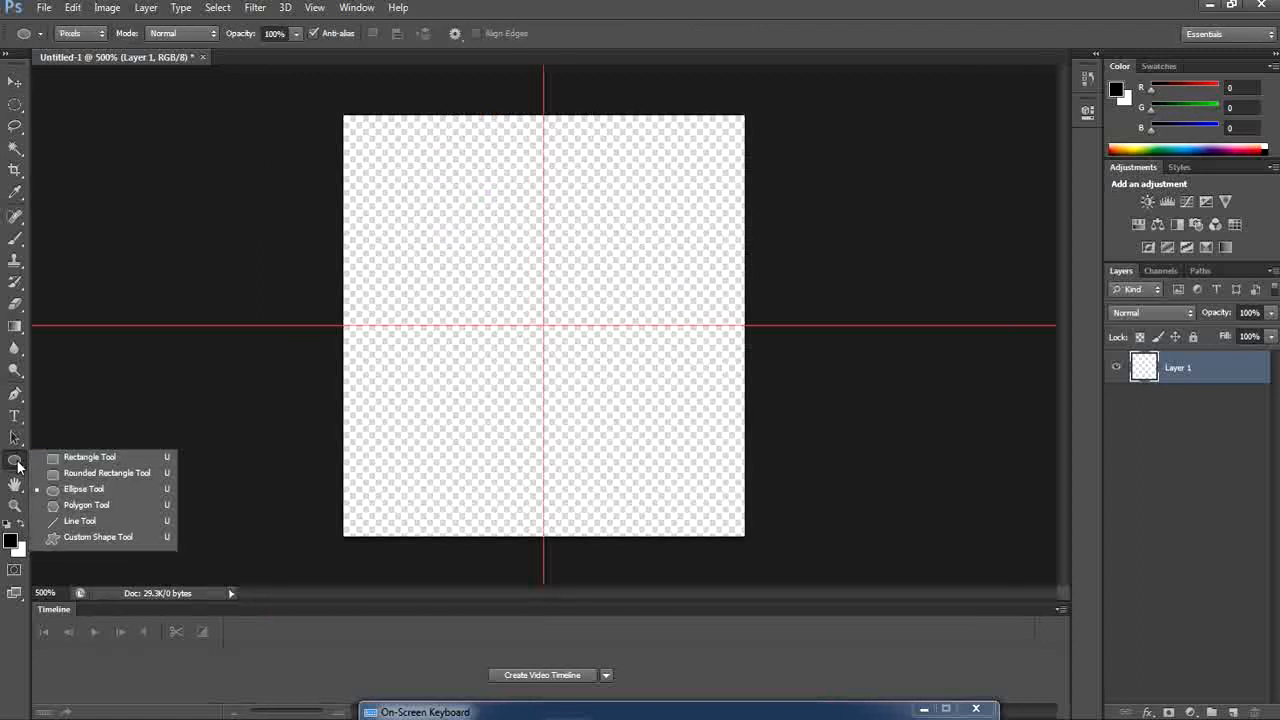
click(126, 493)
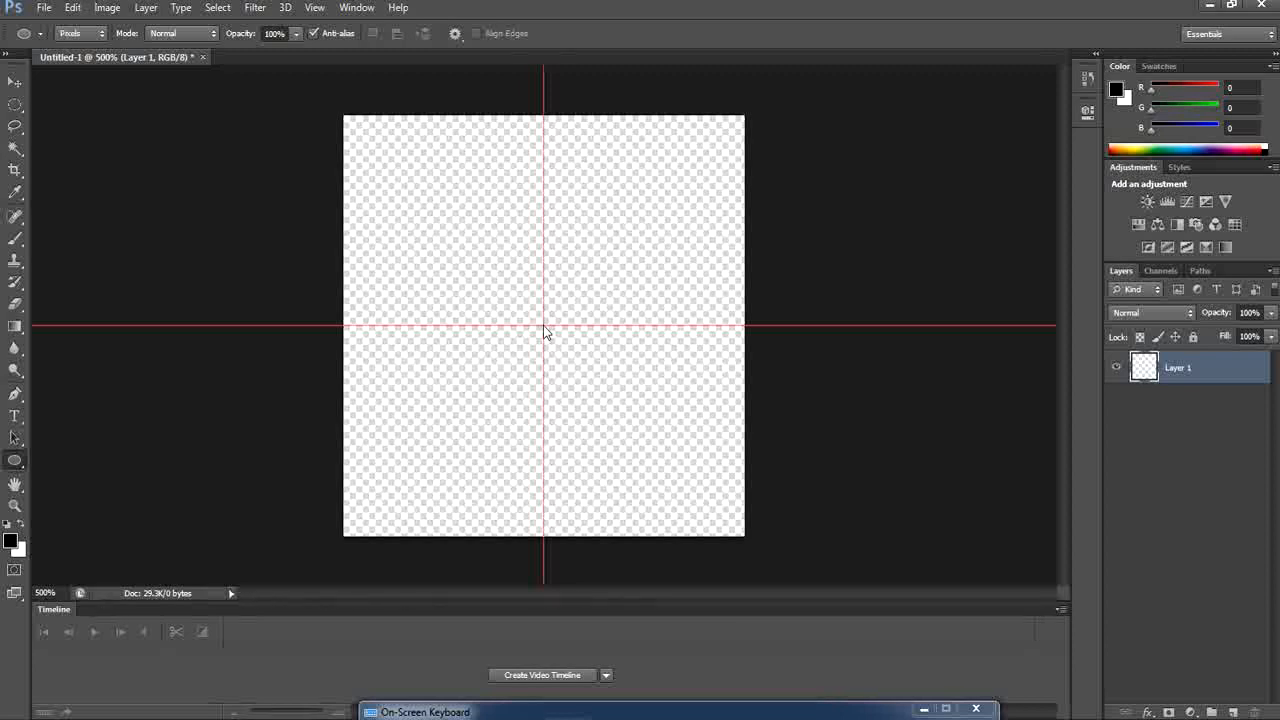
drag(543, 325, 484, 264)
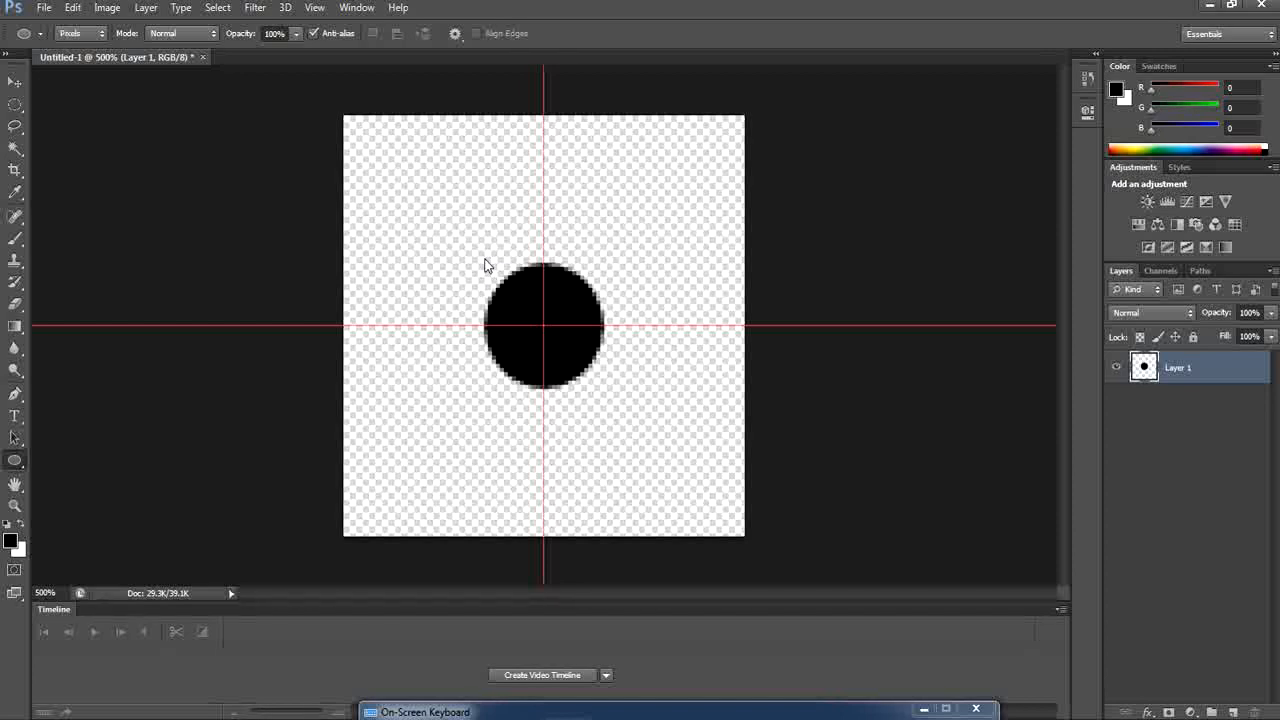
Duplicate the layer containing the black circle within the same document
right_click(1188, 369)
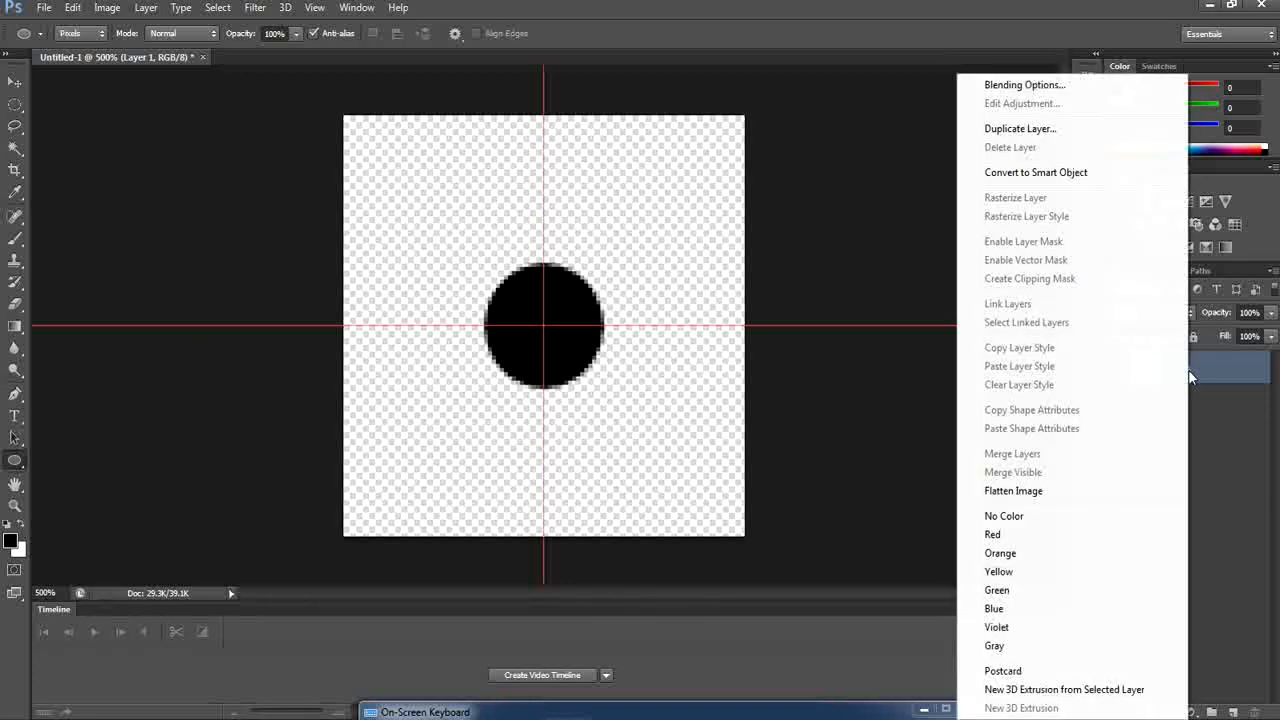
click(1070, 130)
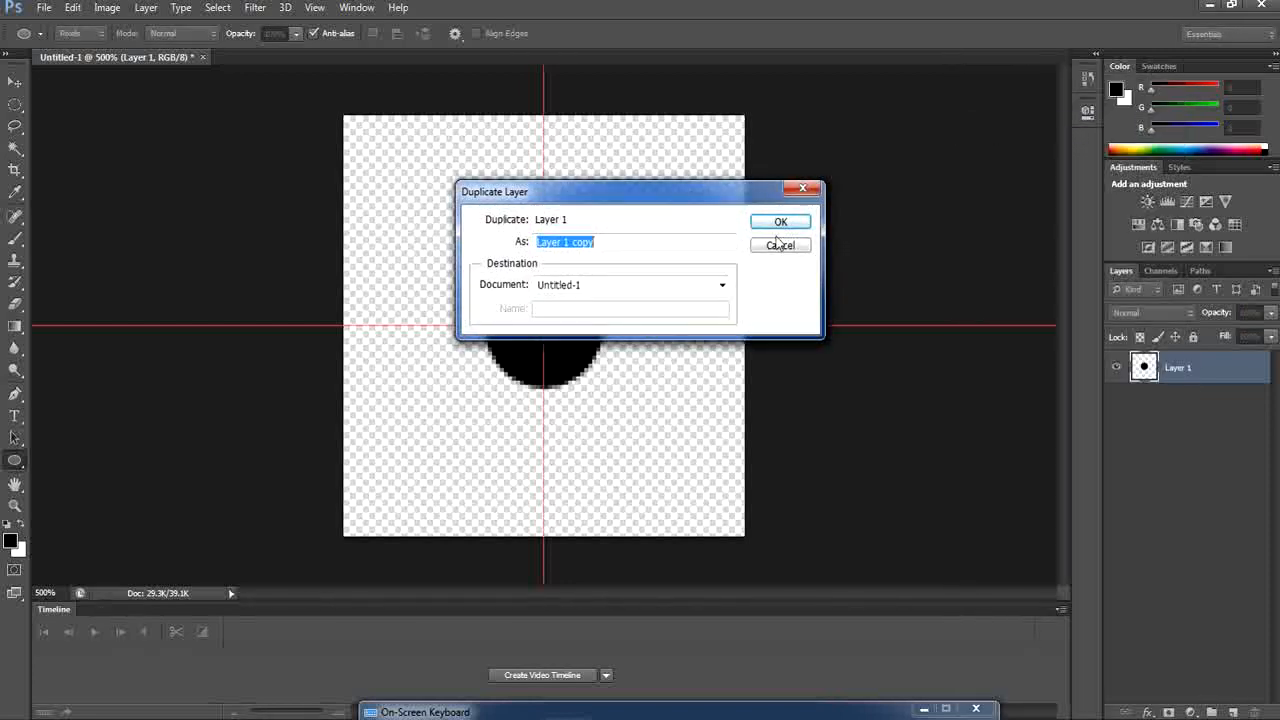
click(773, 226)
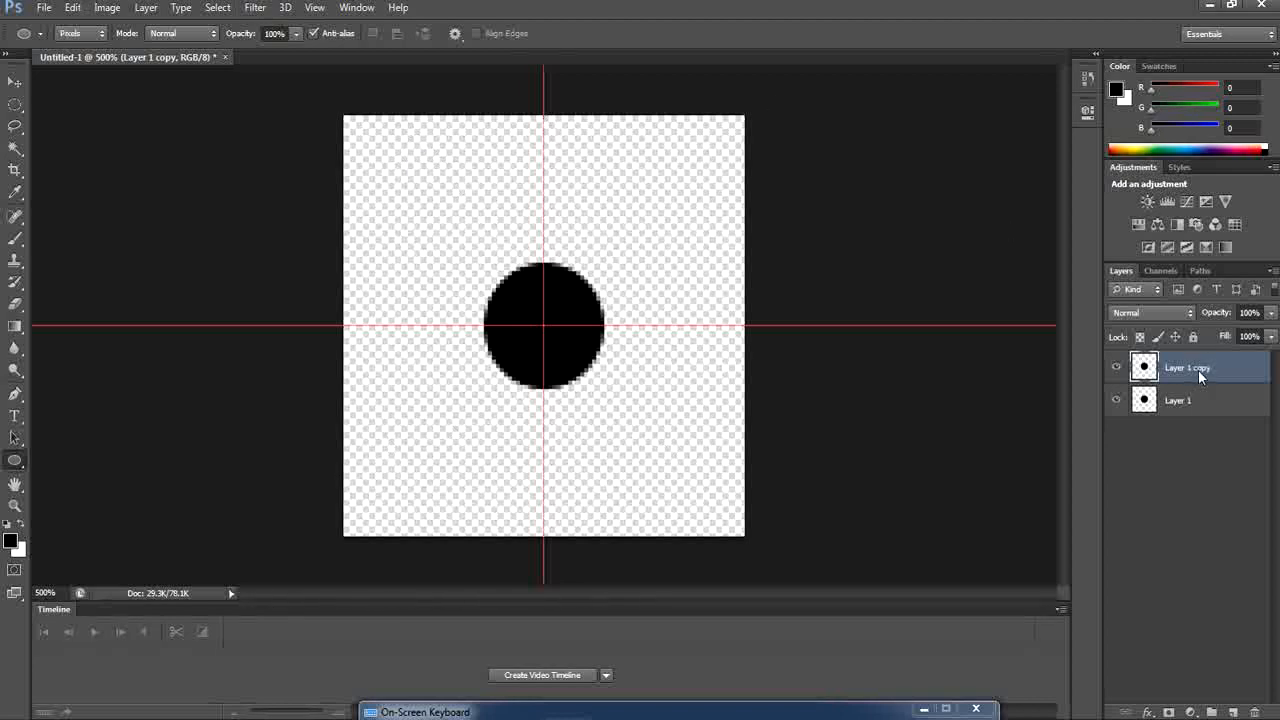
Apply the Offset filter to the duplicated circle layer with +50 horizontal, +50 vertical and Wrap Around for undefined areas
click(254, 7)
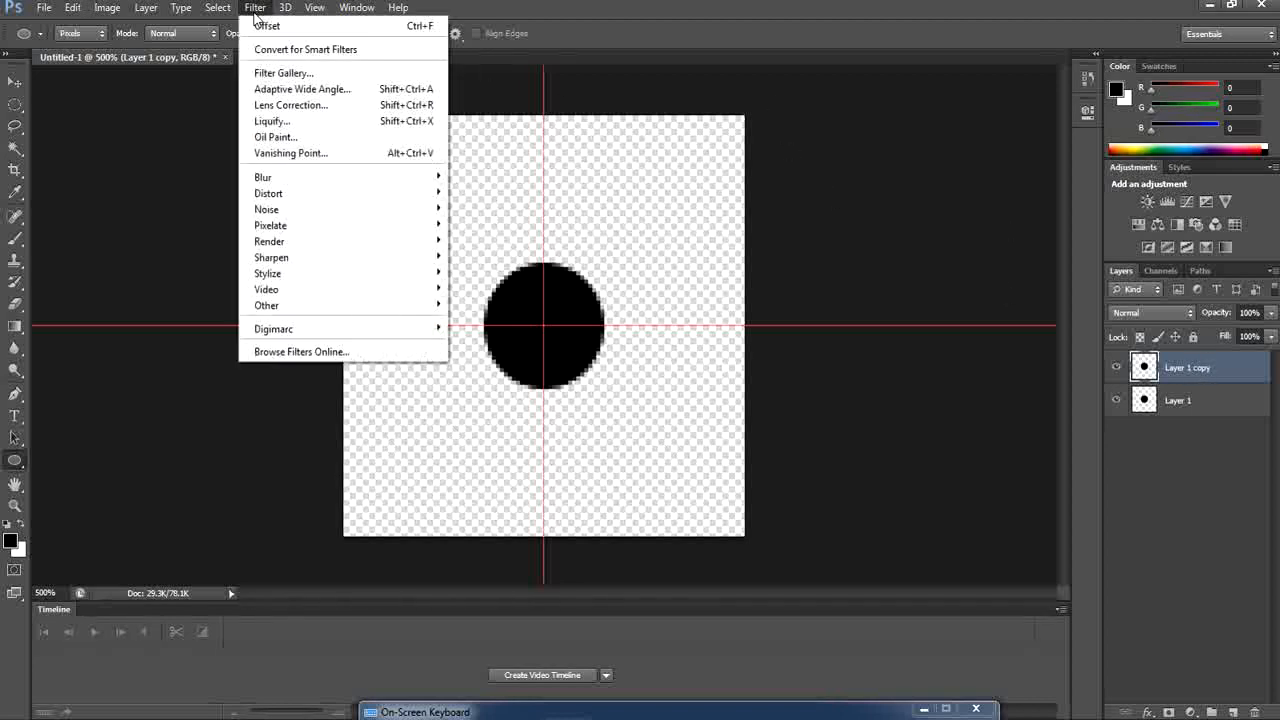
mouse_move(305, 317)
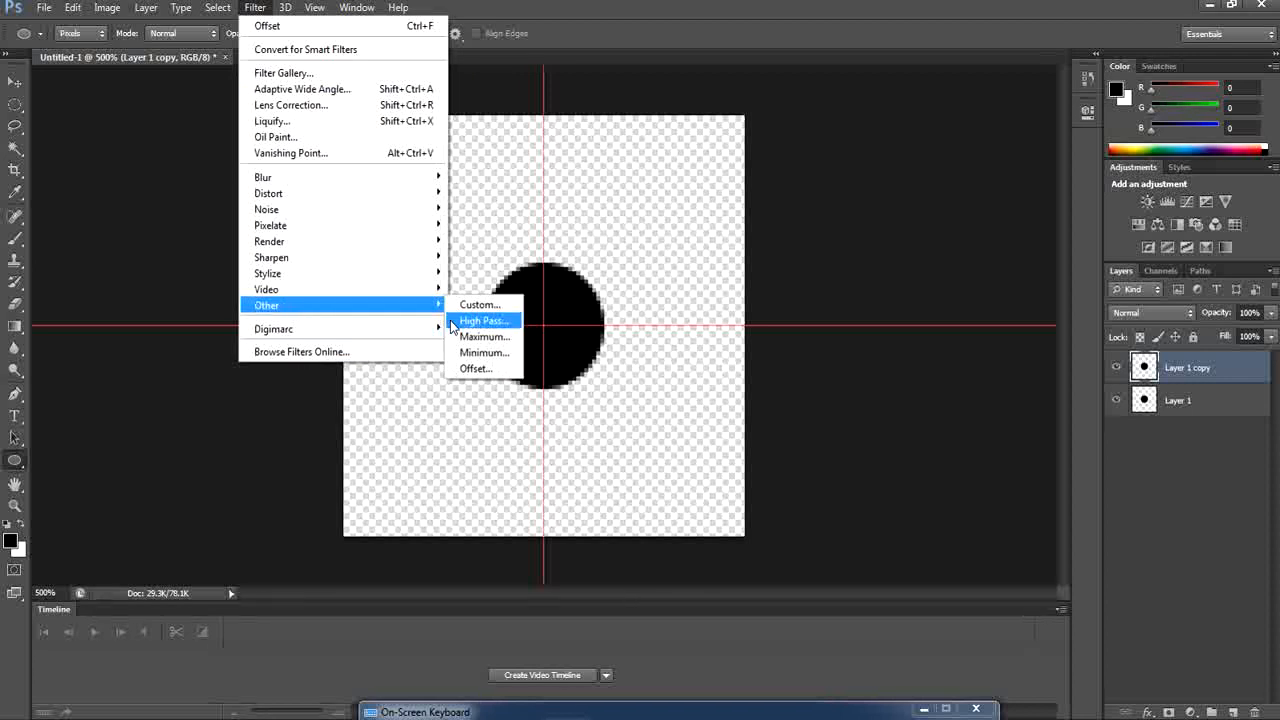
click(473, 369)
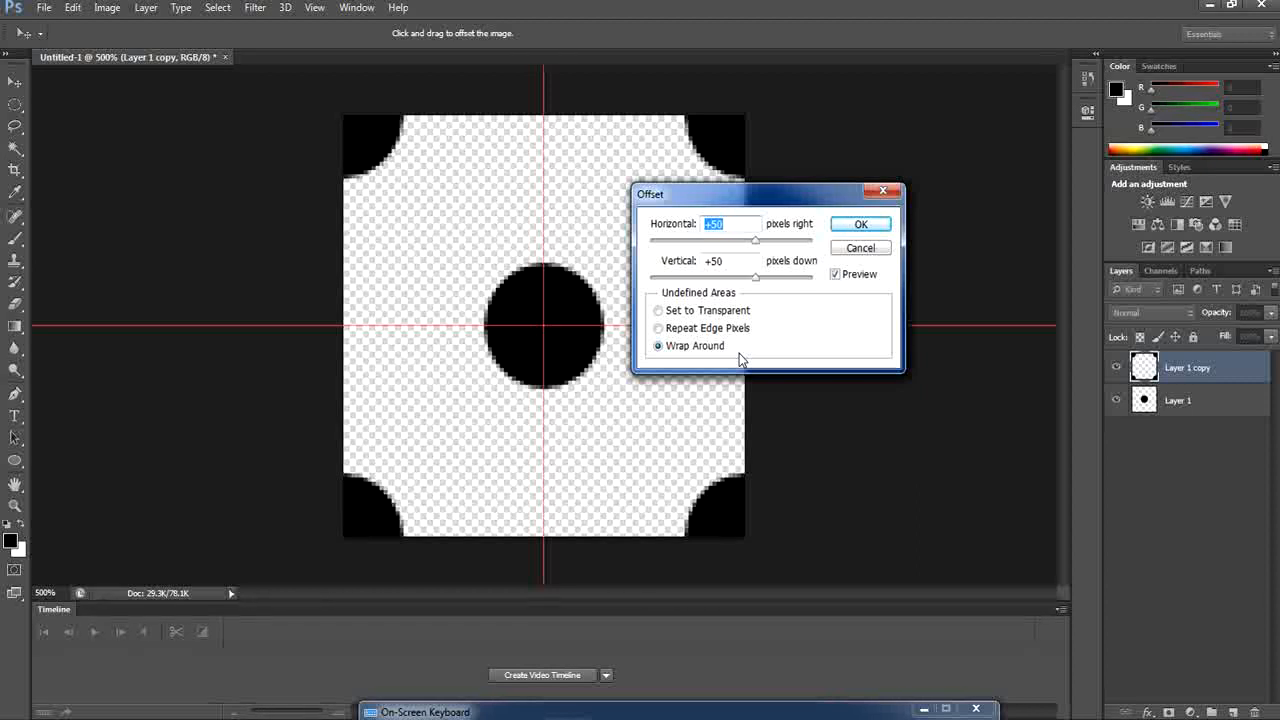
click(851, 224)
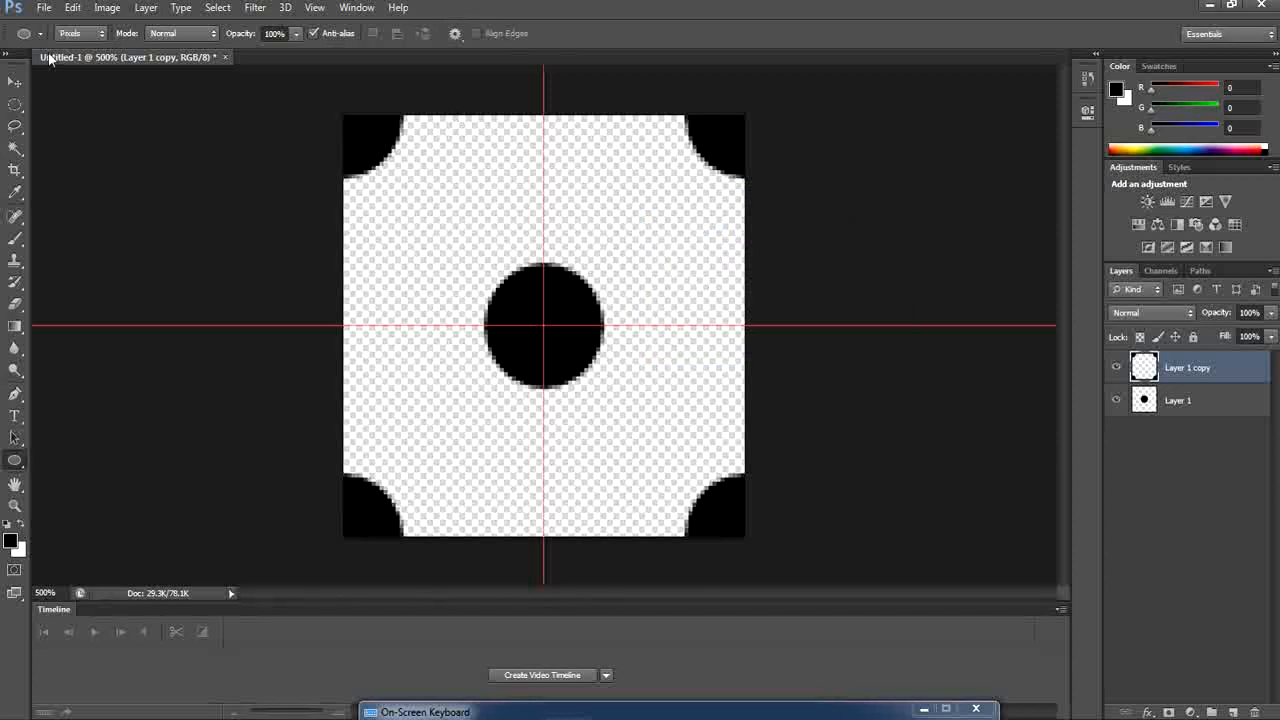
Define the dotted tile as a pattern named "Shapes"
click(73, 7)
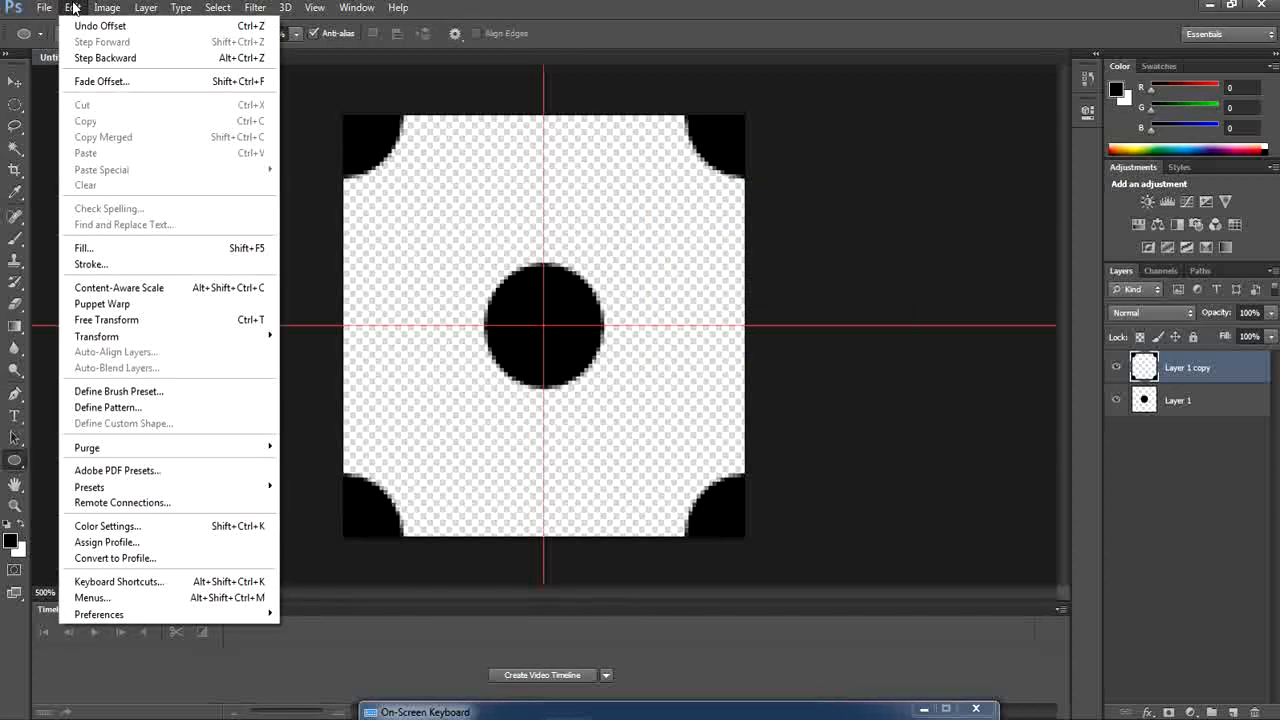
mouse_move(141, 489)
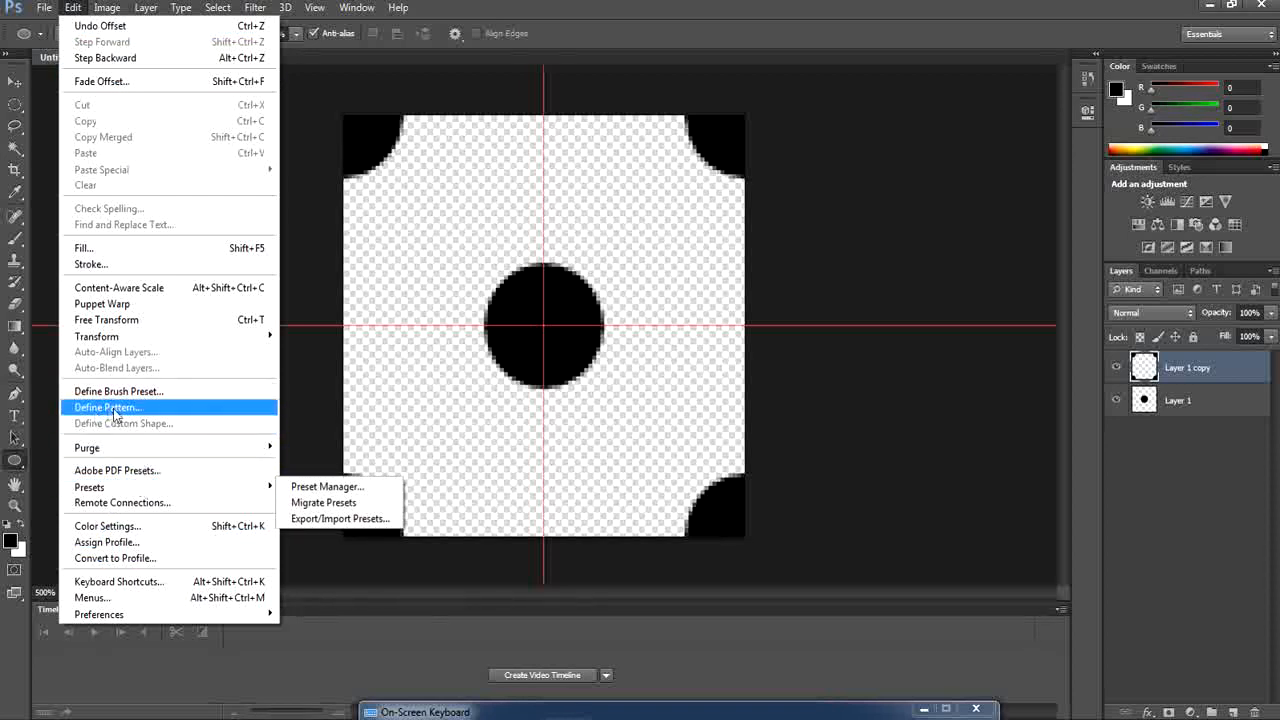
click(160, 408)
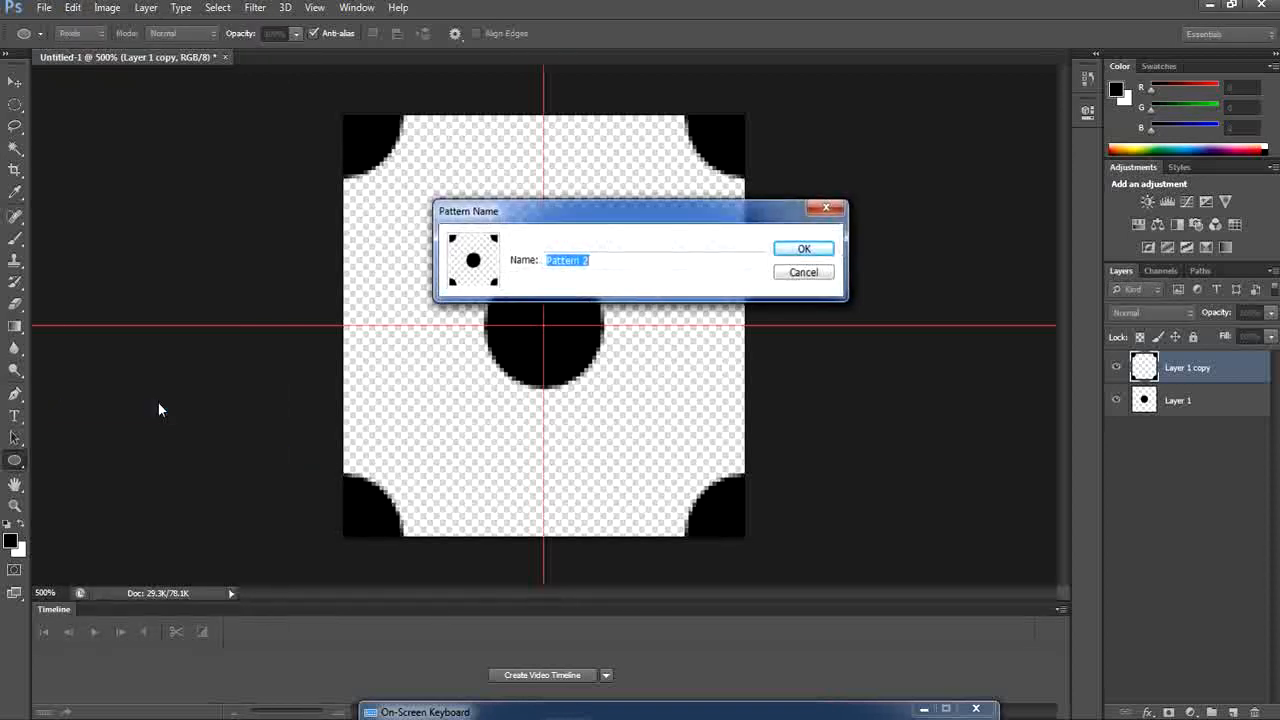
text(s)
key(BackSpace)
text(Shapes)
click(804, 249)
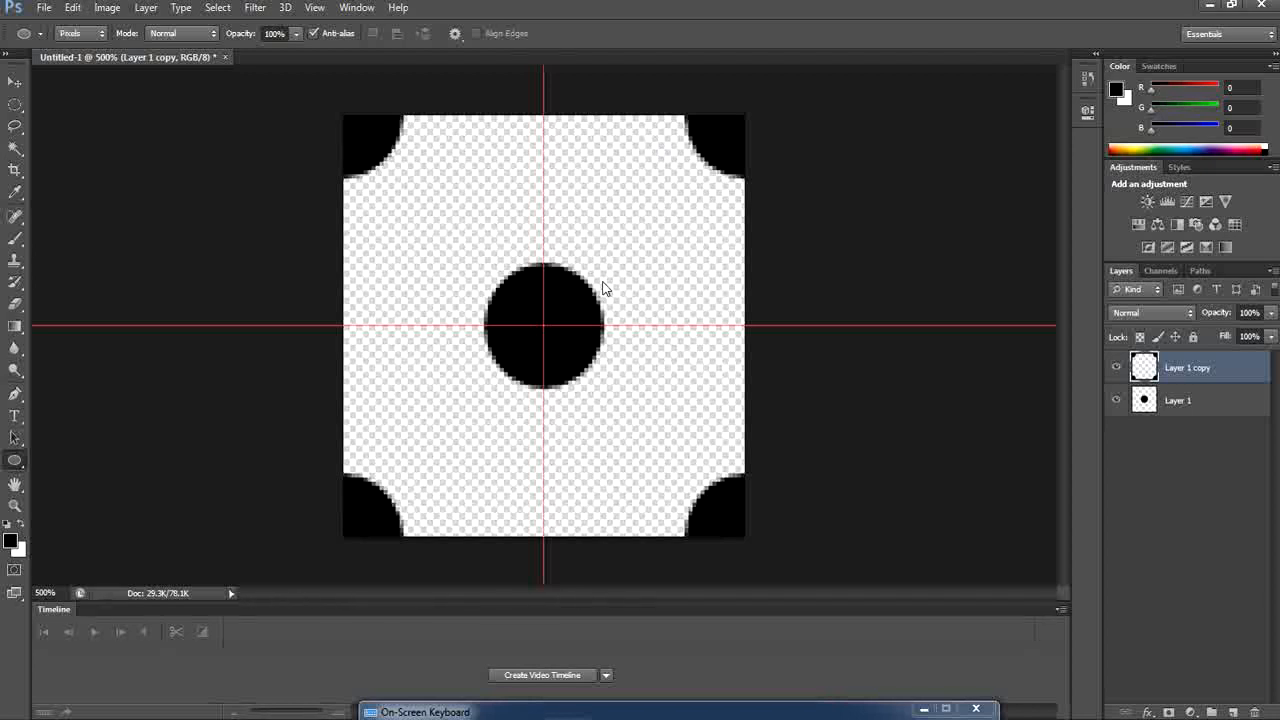
Close the dot document without saving and create a new 100 by 100 pixel RGB document at 72 resolution with transparent background
click(229, 57)
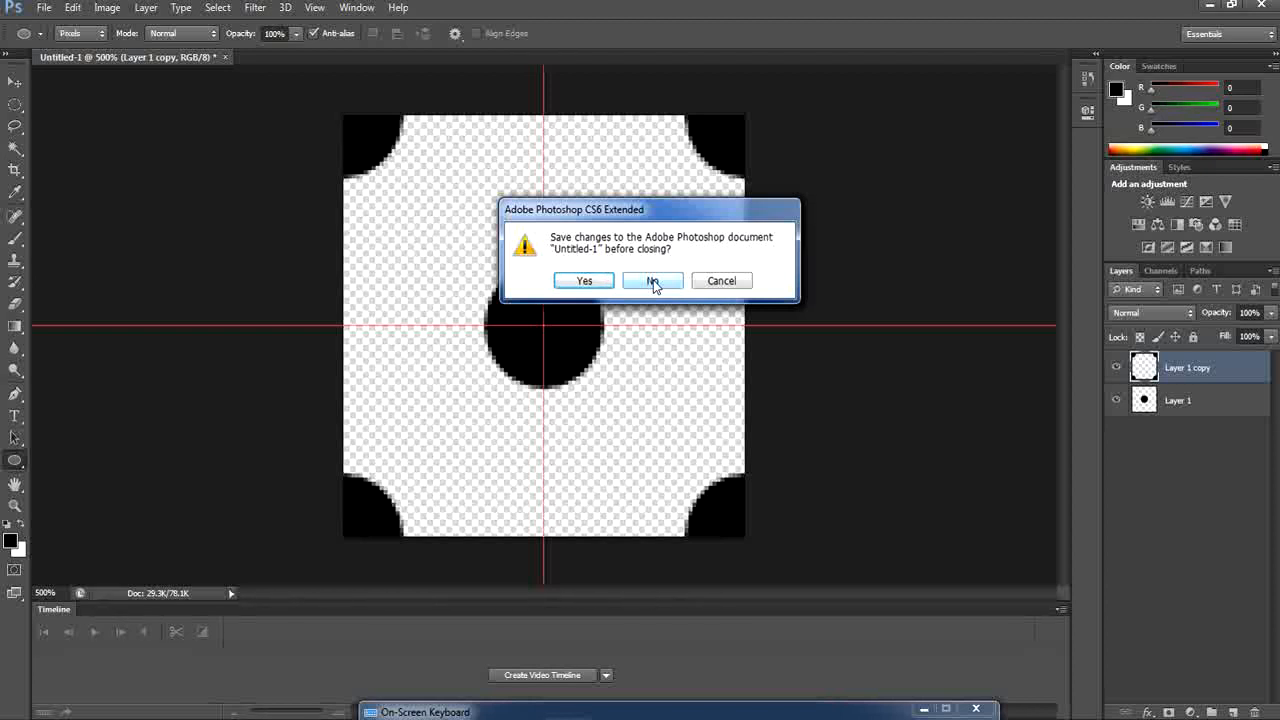
click(652, 282)
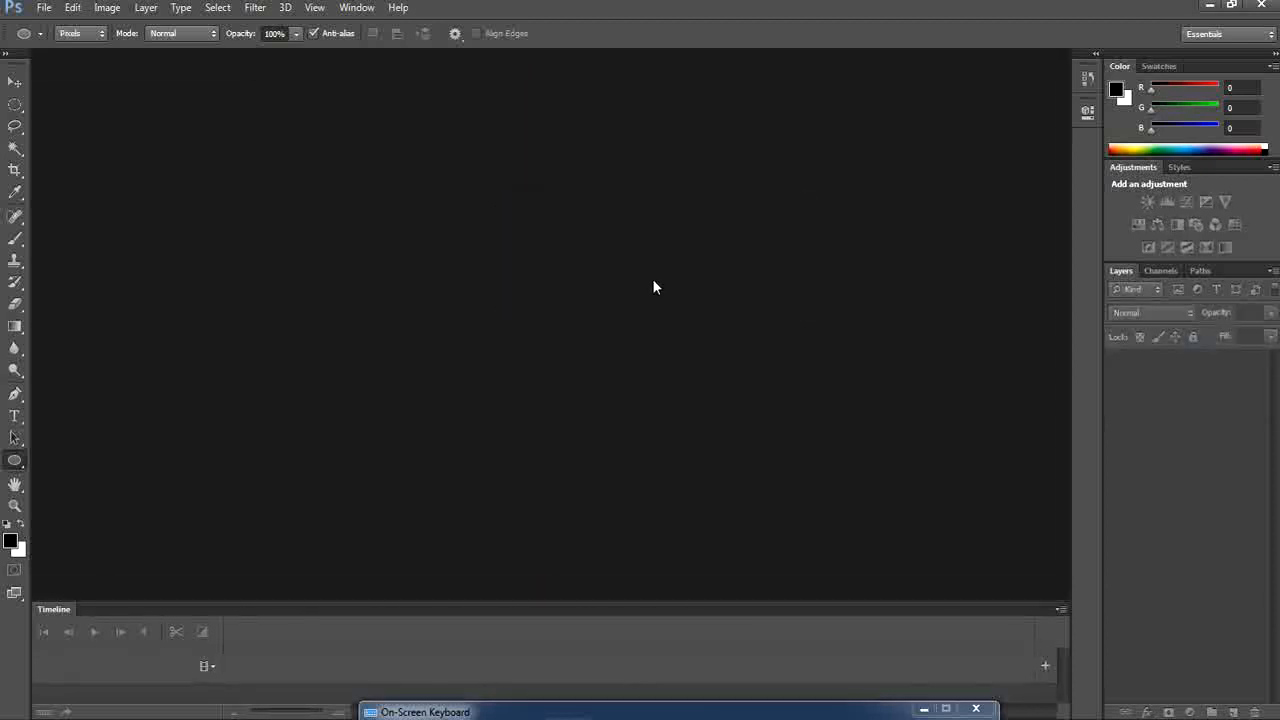
click(44, 9)
click(52, 24)
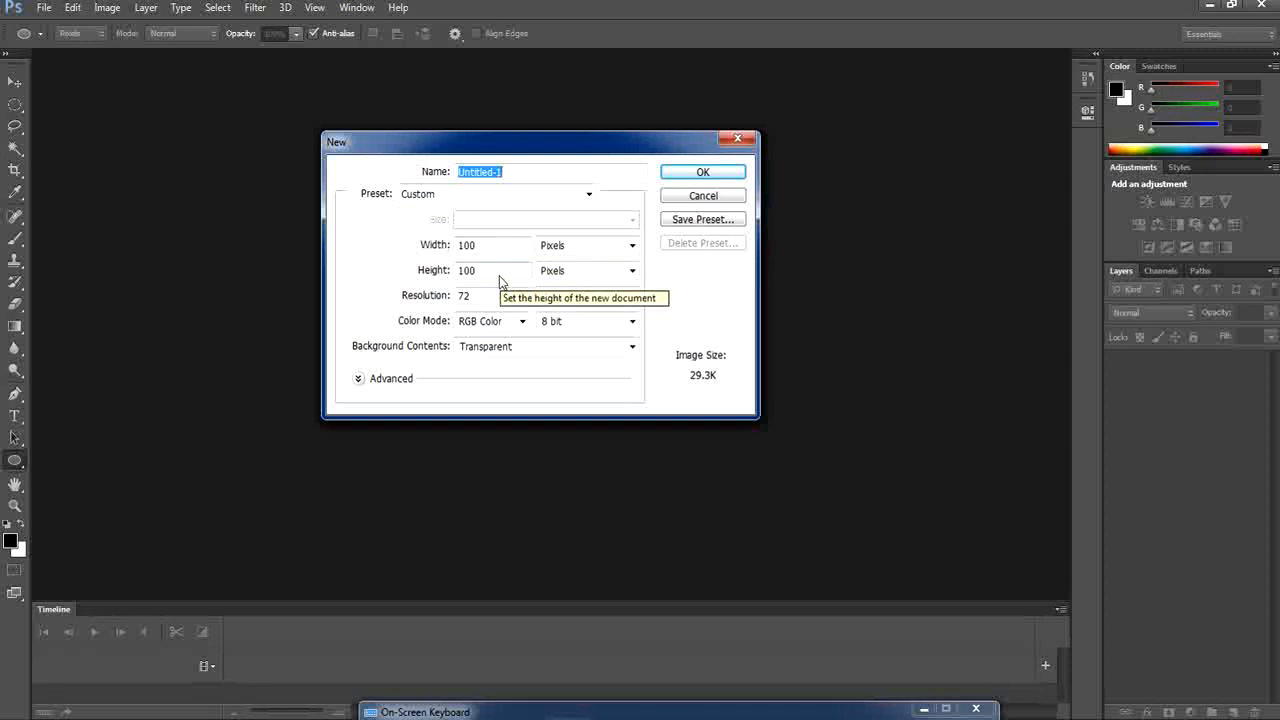
key(Return)
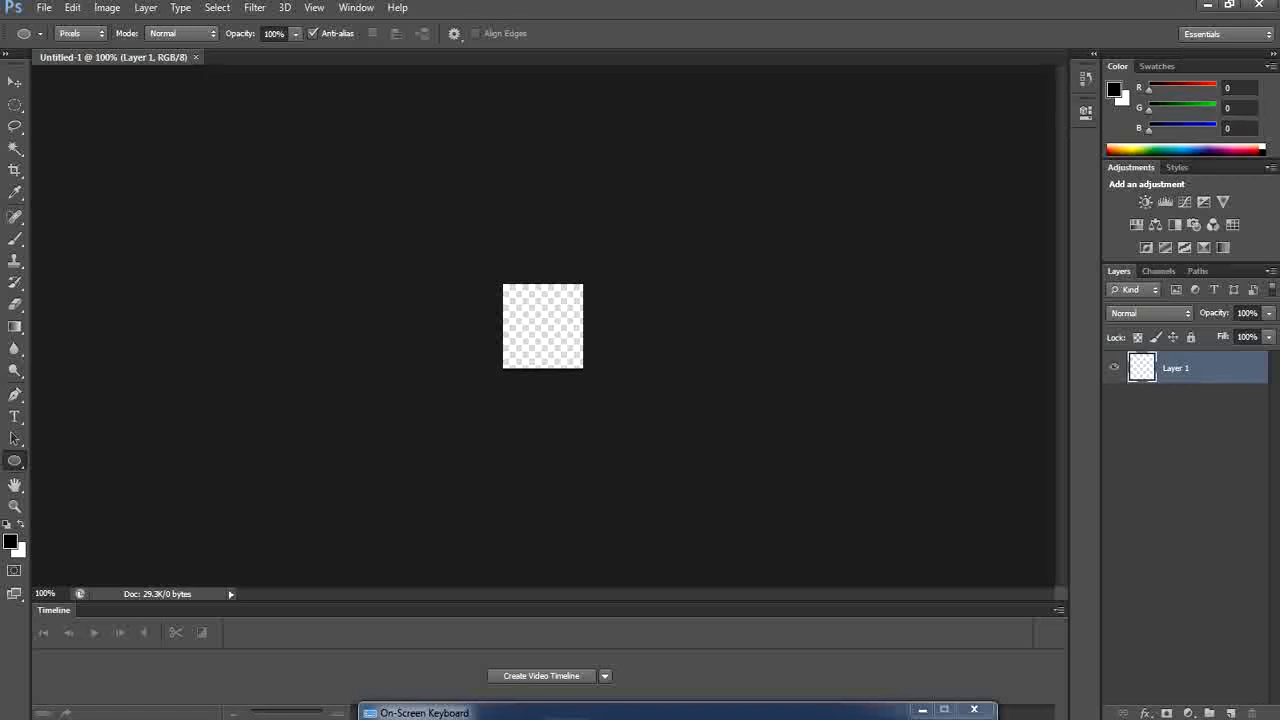
Add a horizontal and a vertical guide through the center of the new canvas at the 50% position
key(ctrl+plus)
key(ctrl+plus)
key(ctrl+plus)
key(ctrl+plus)
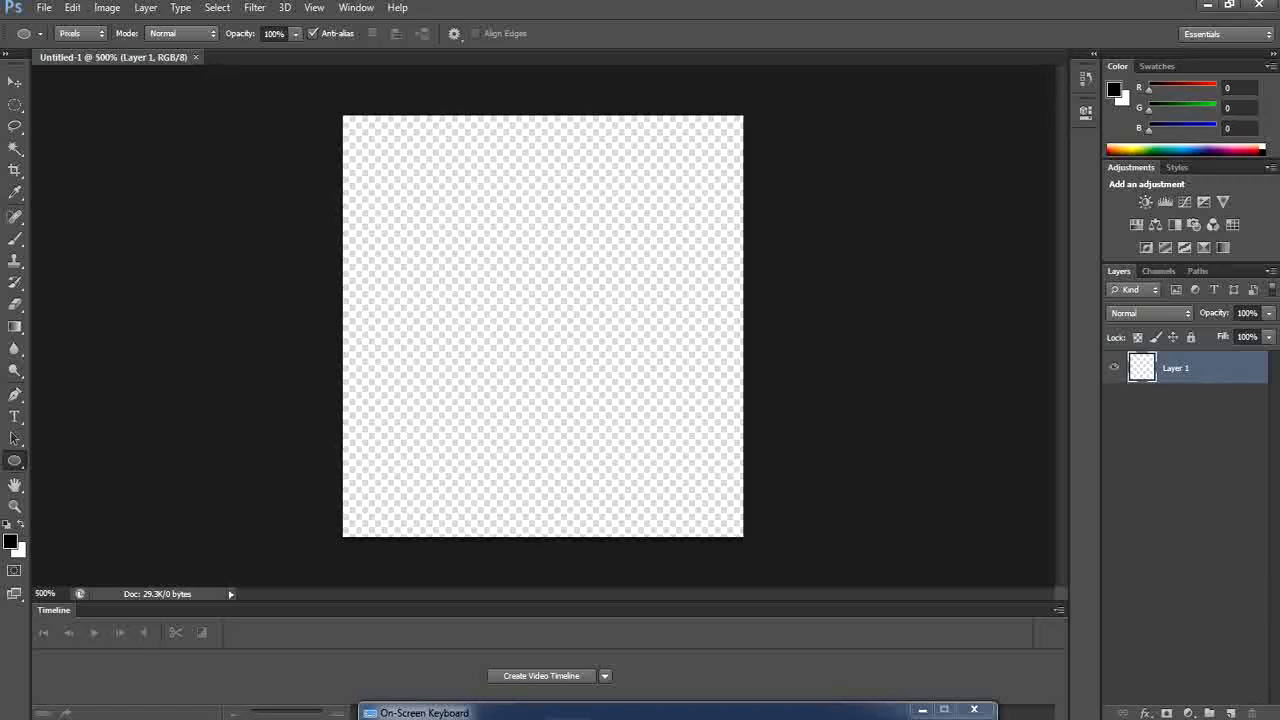
click(314, 7)
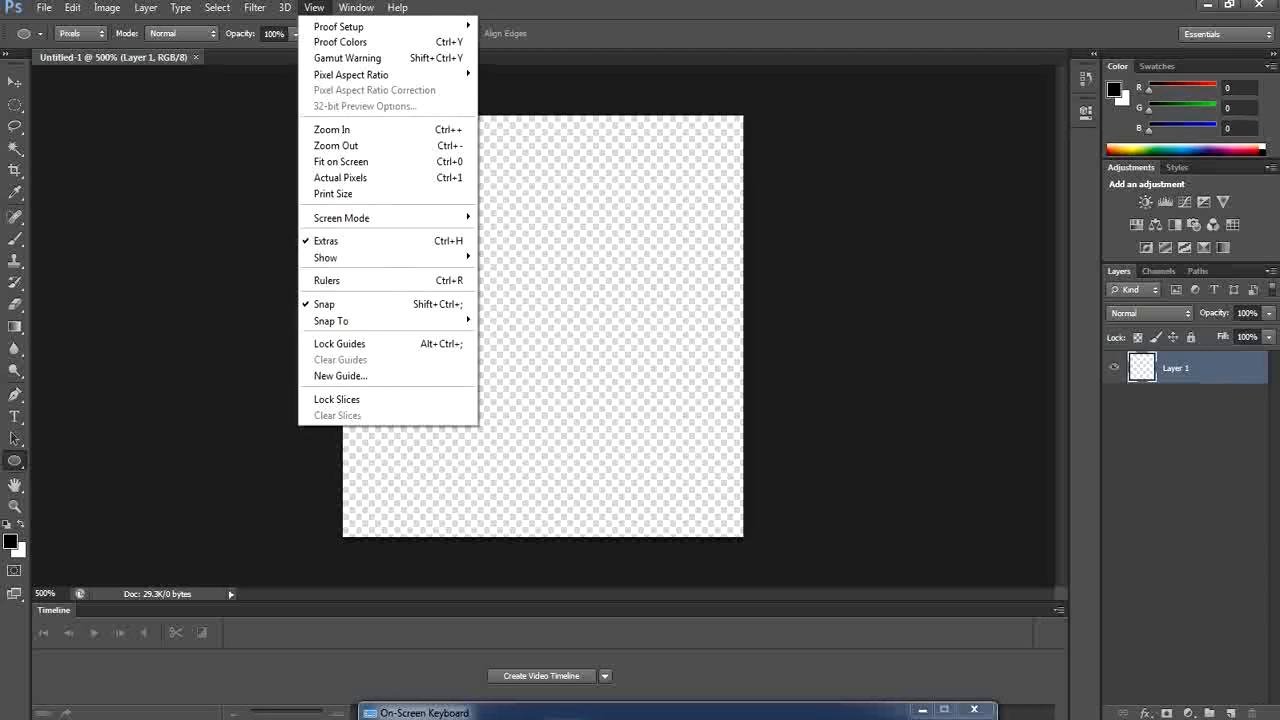
key(Return)
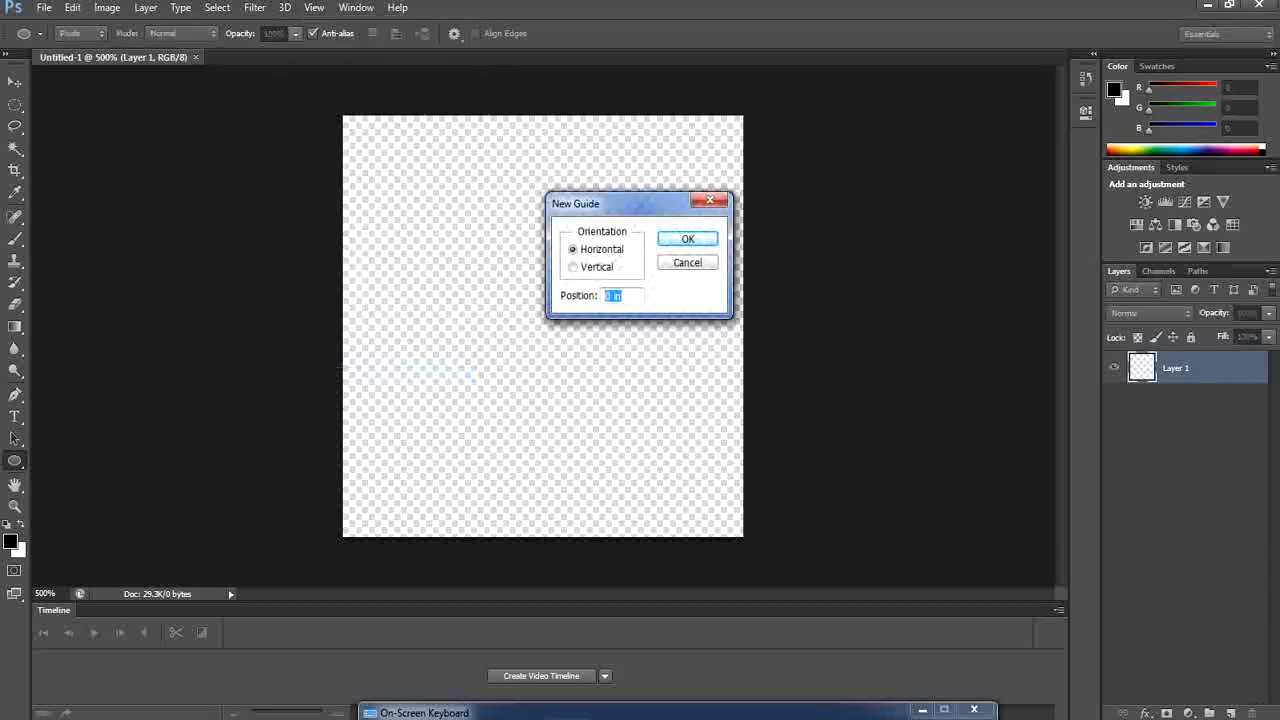
text(5)
text(00)
text(%)
key(Return)
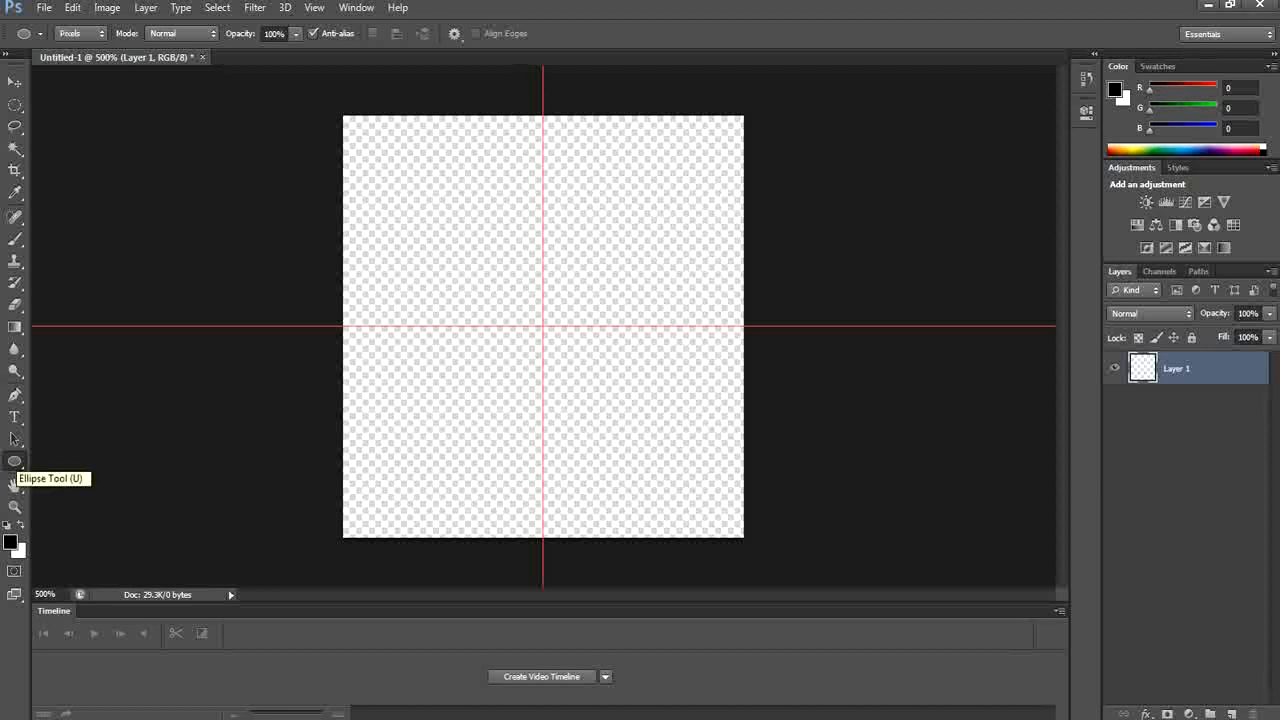
Set up the Custom Shape Tool with the heart shape, keeping the tool mode on Pixels
right_click(14, 461)
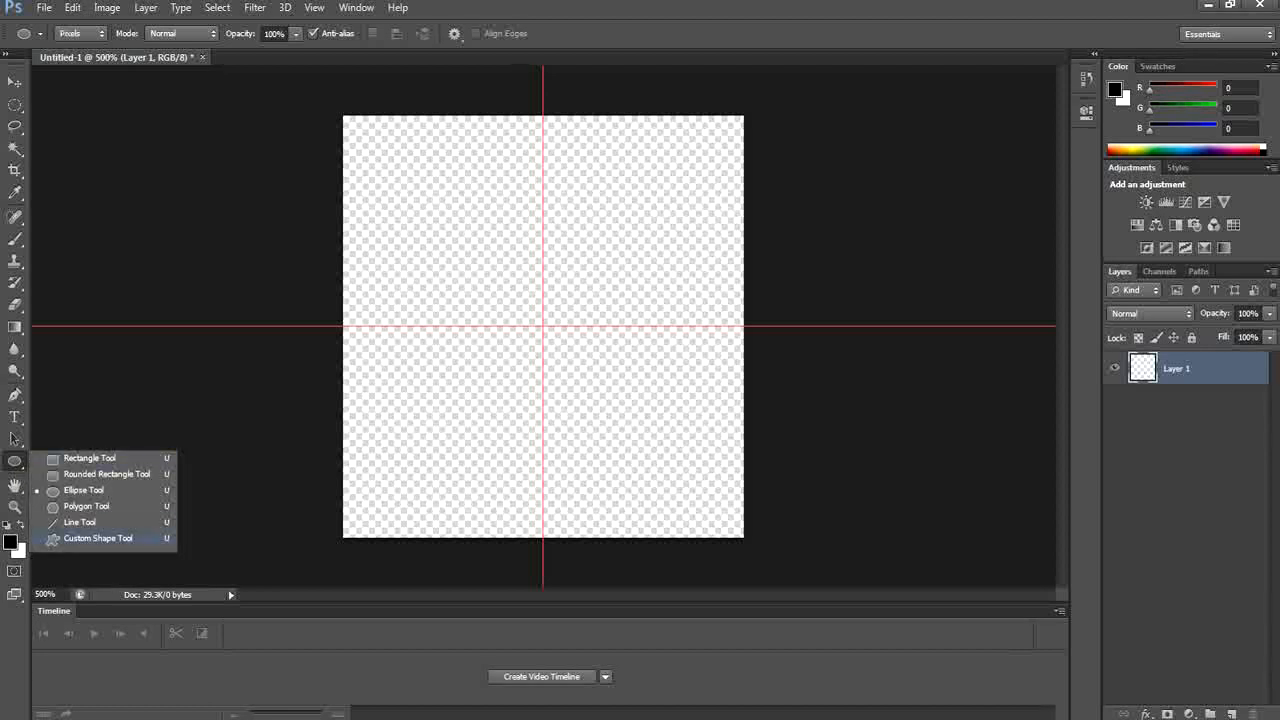
click(98, 538)
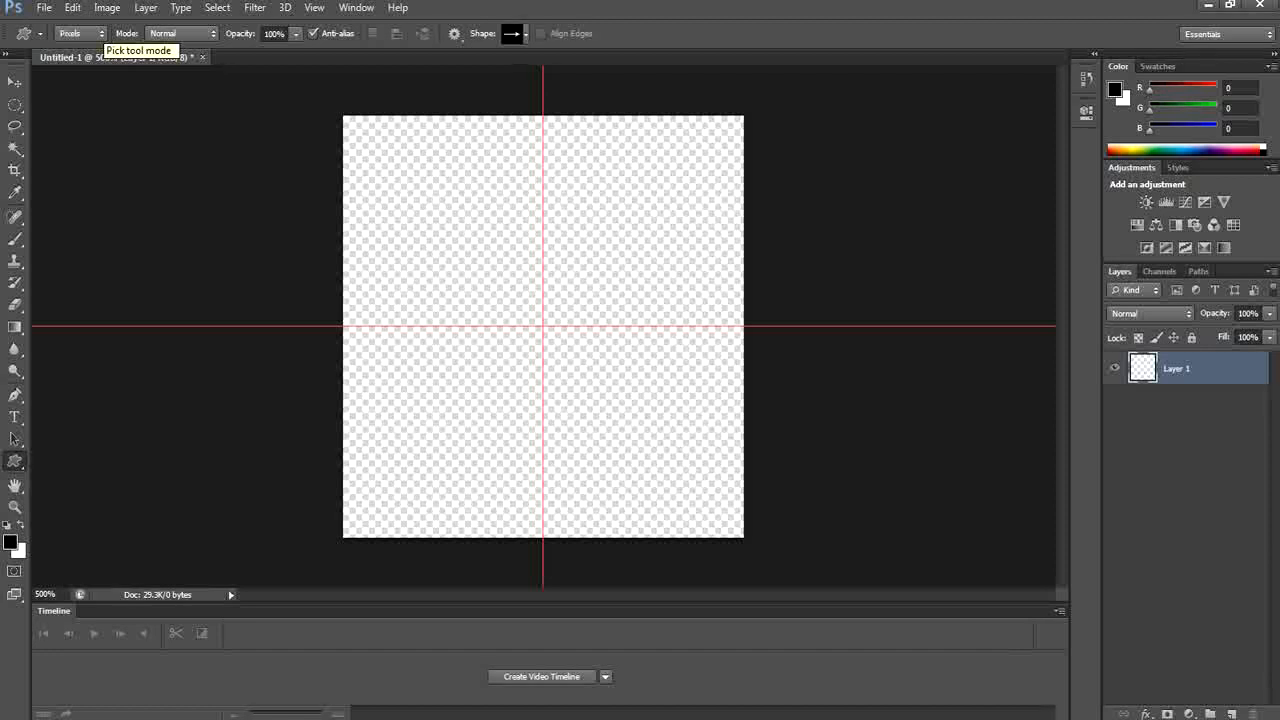
click(82, 33)
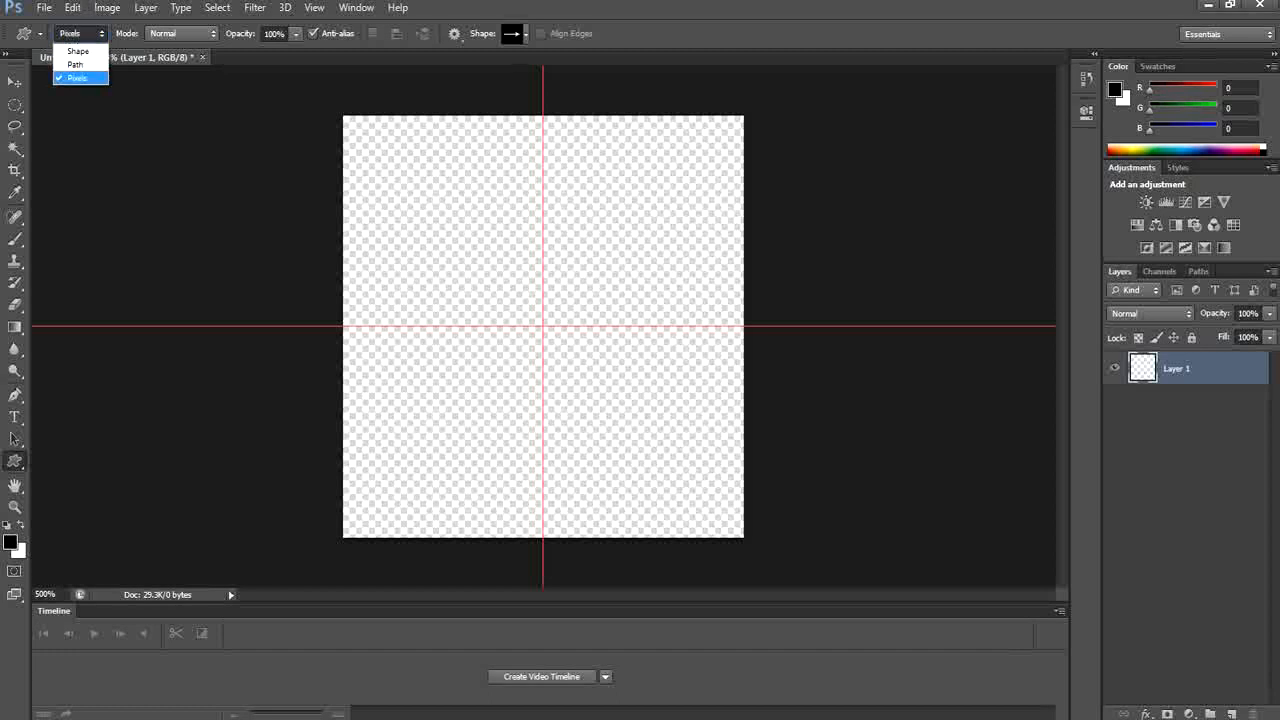
key(Escape)
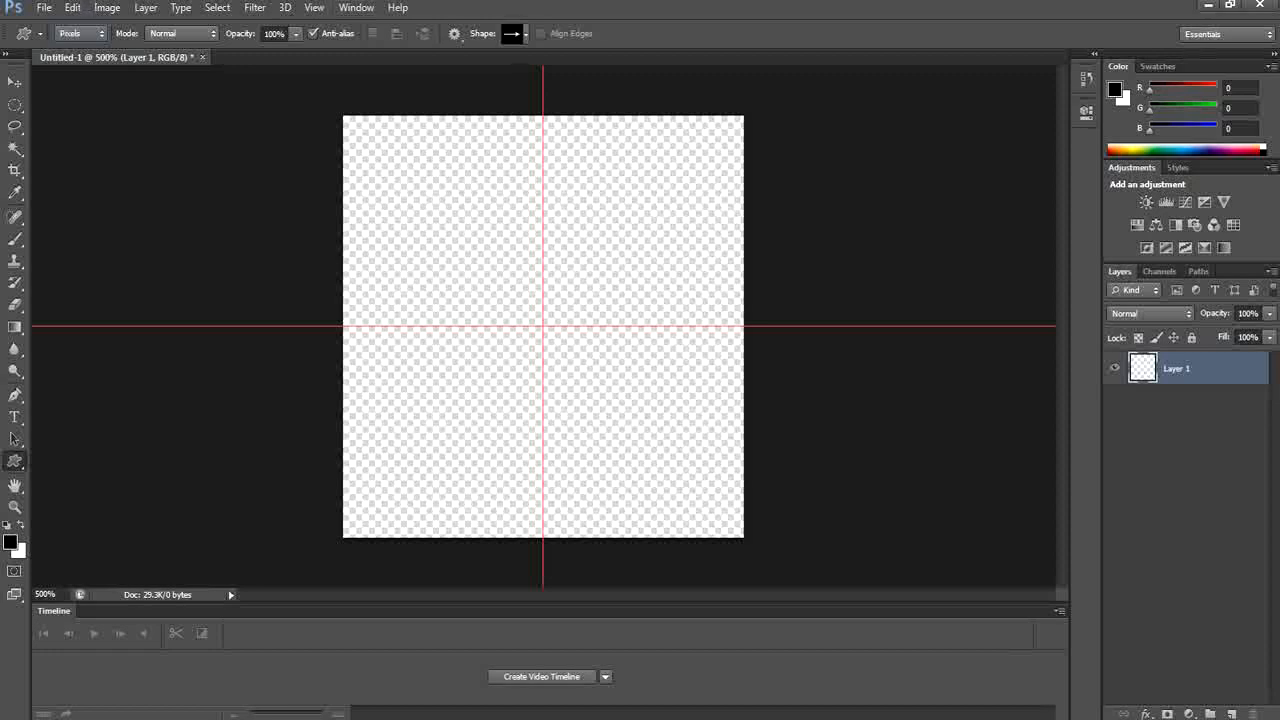
click(525, 34)
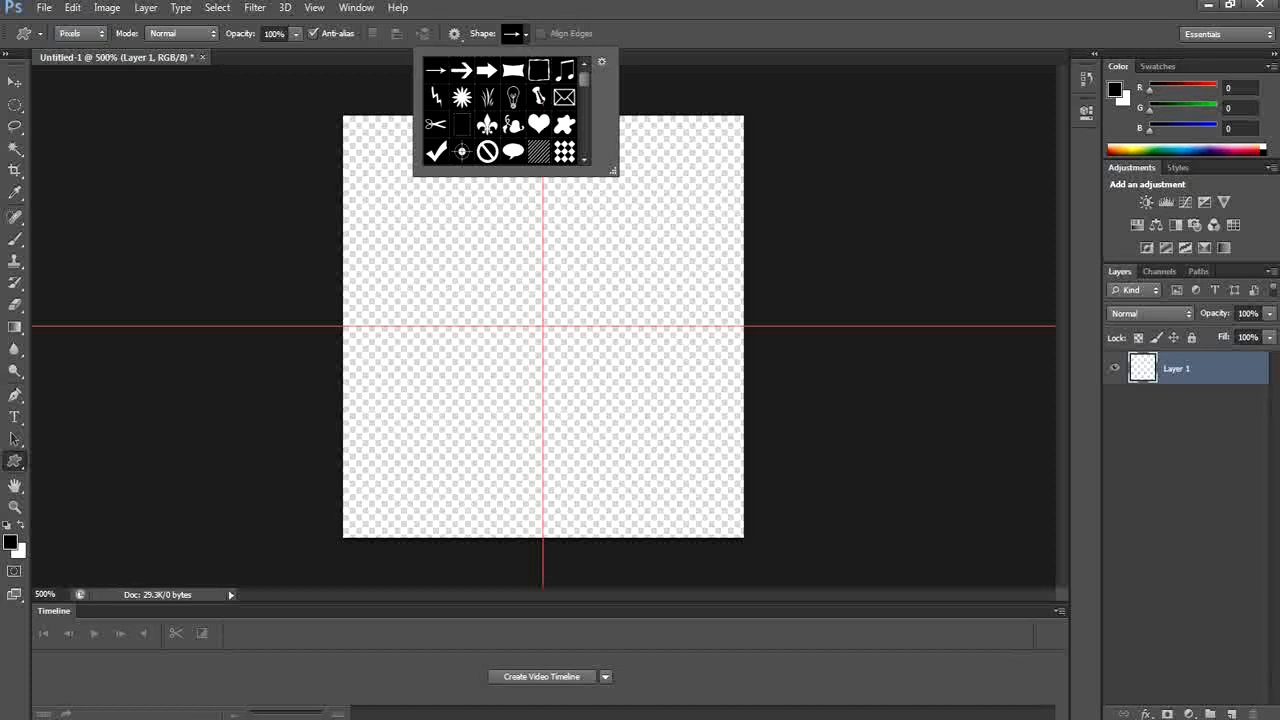
click(539, 124)
click(543, 326)
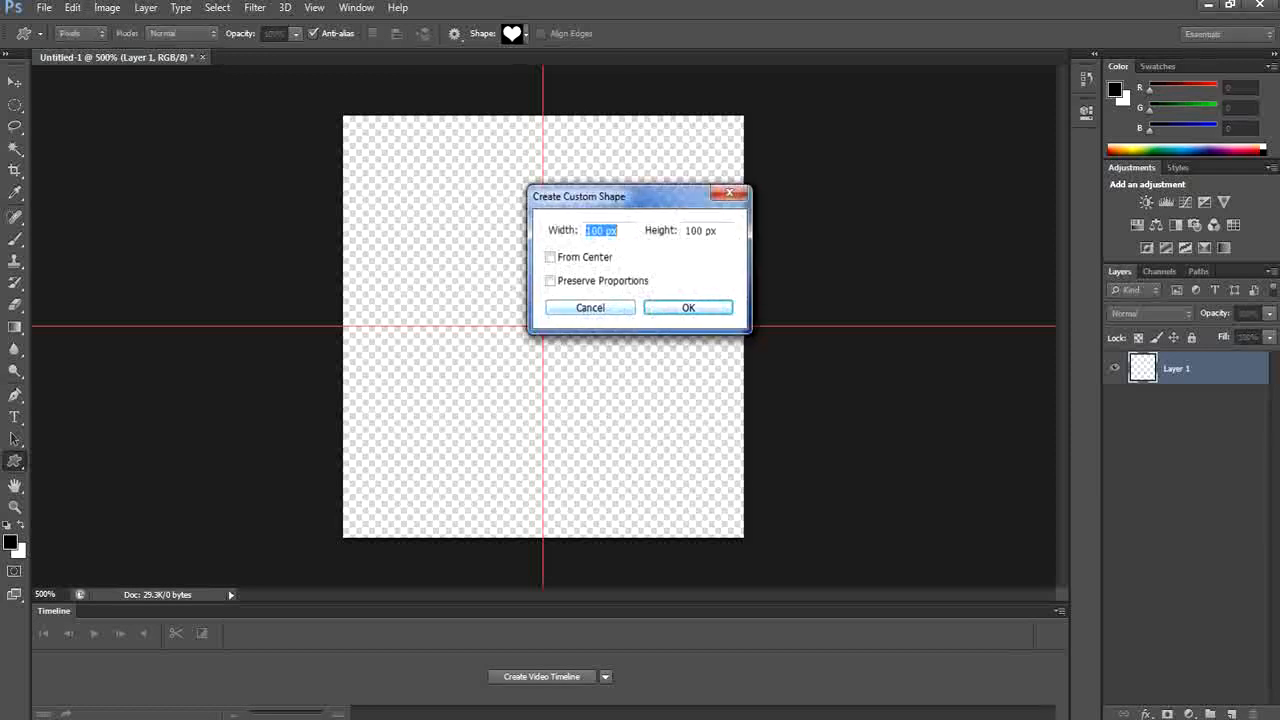
key(Return)
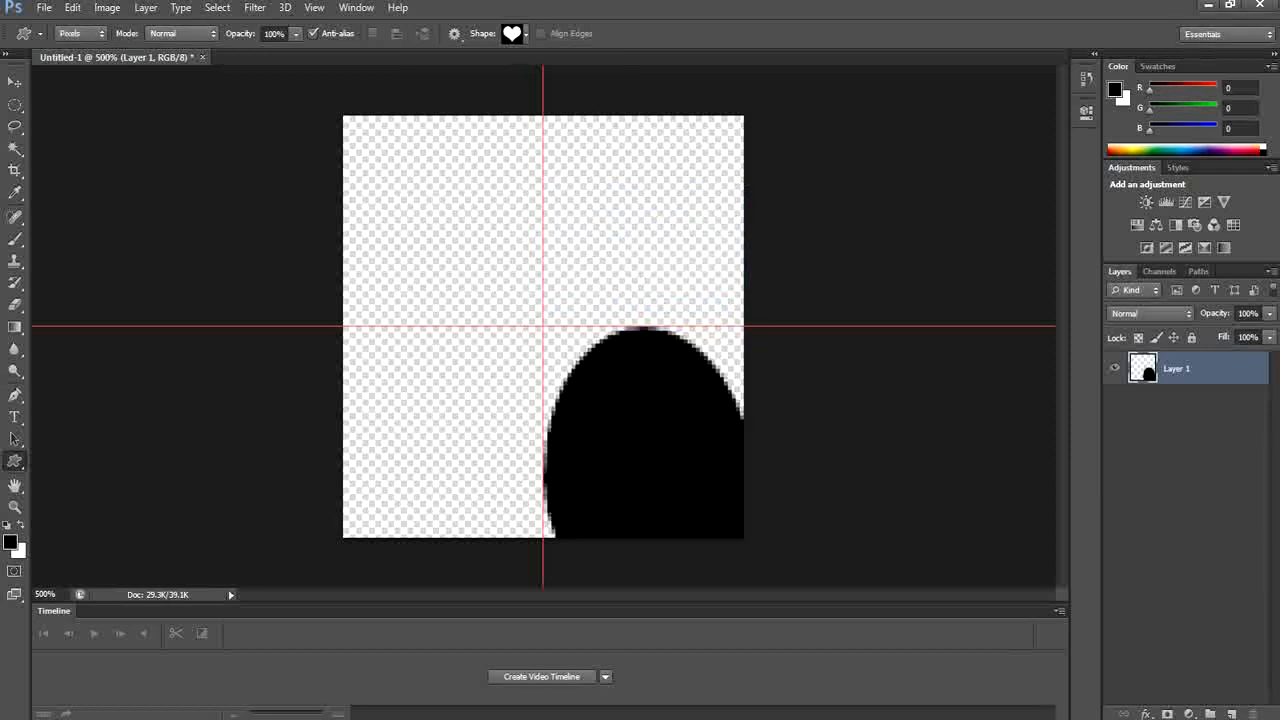
key(ctrl+z)
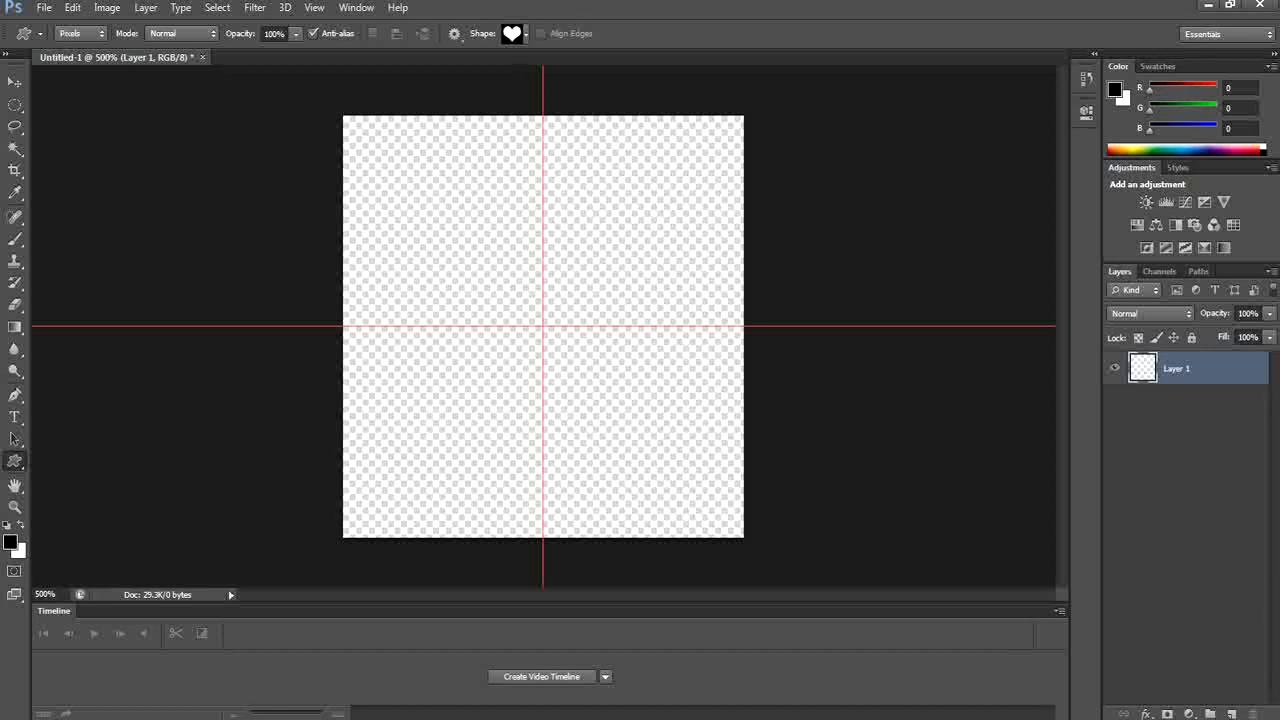
Draw a black heart outward from the intersection of the guides and duplicate its layer within the same document
drag(545, 325, 471, 258)
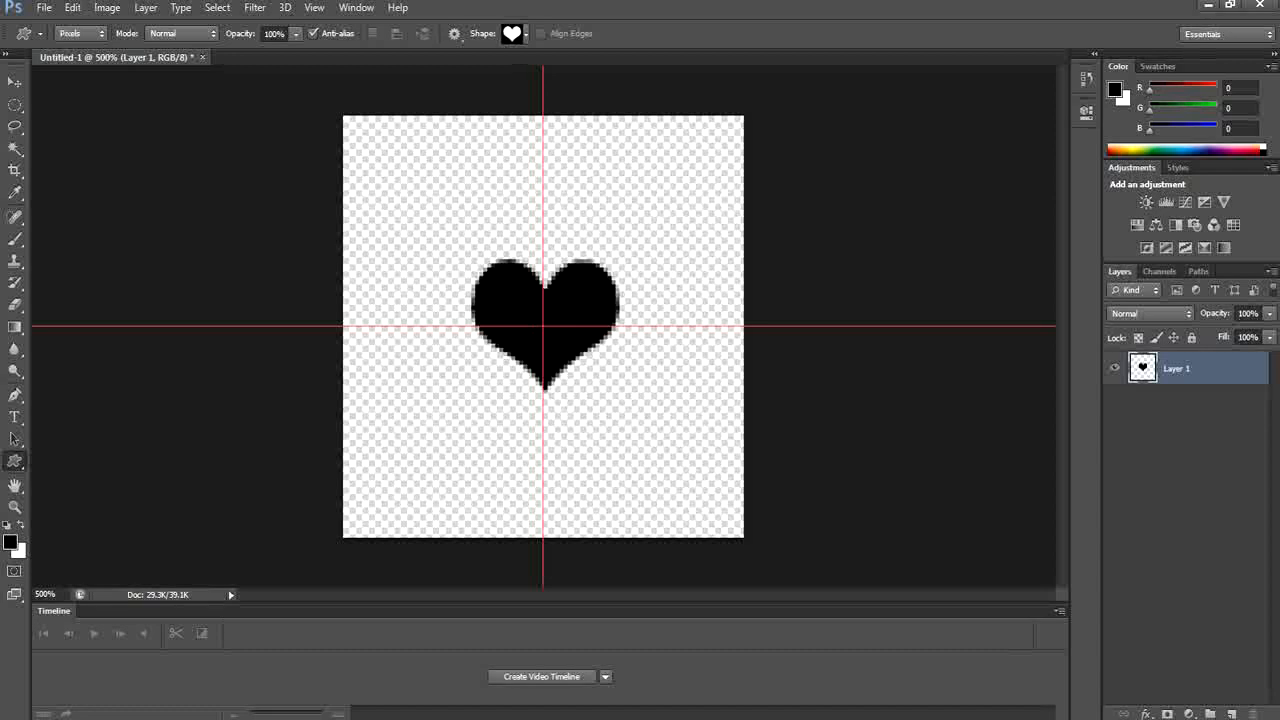
right_click(1143, 367)
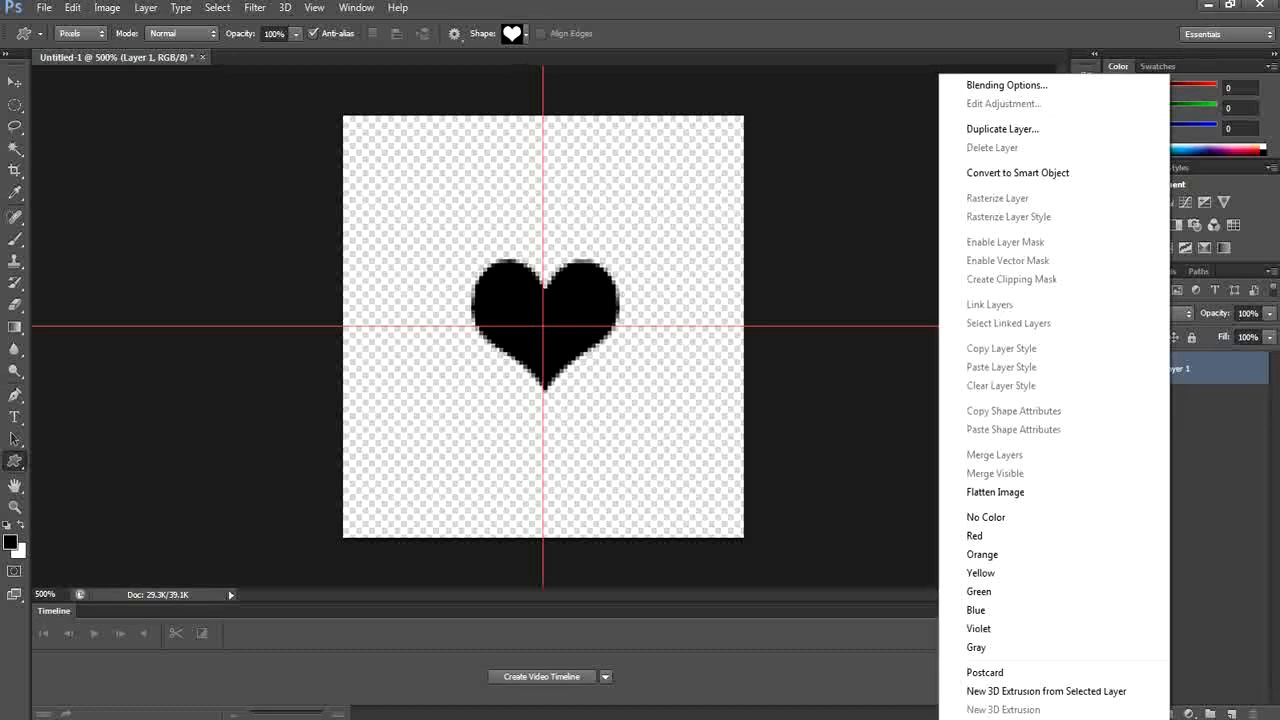
click(1002, 128)
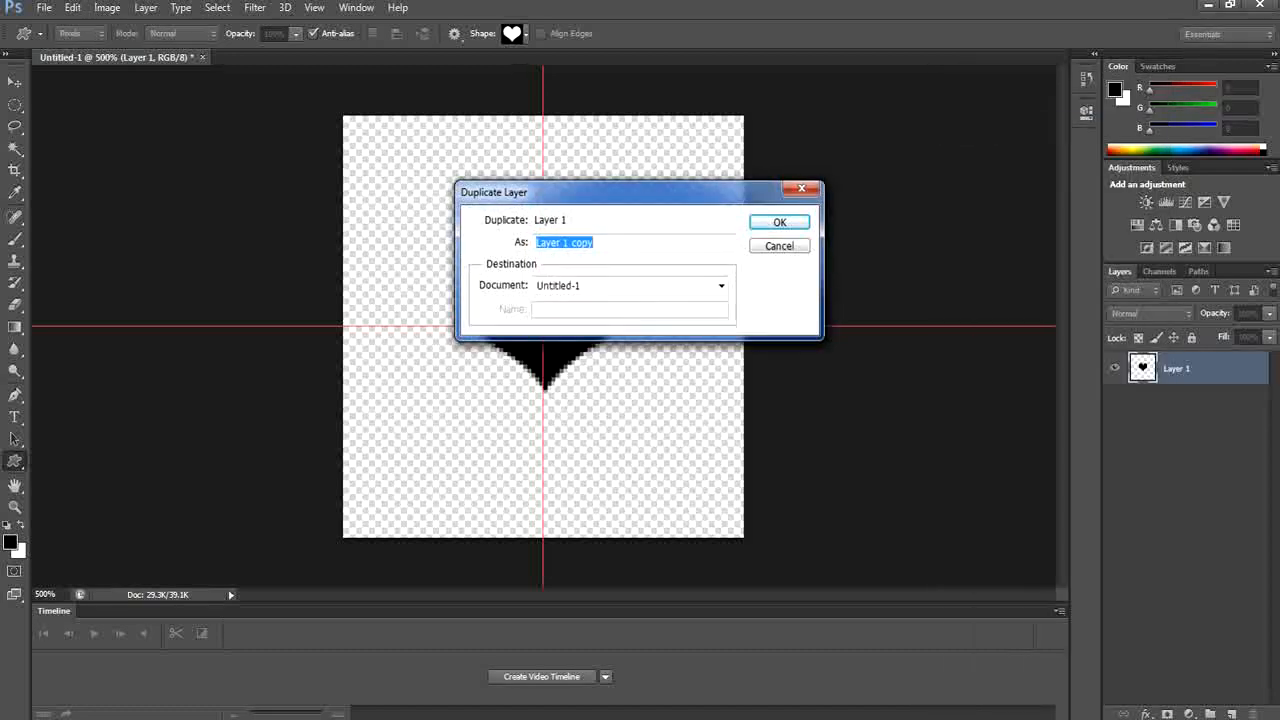
key(Return)
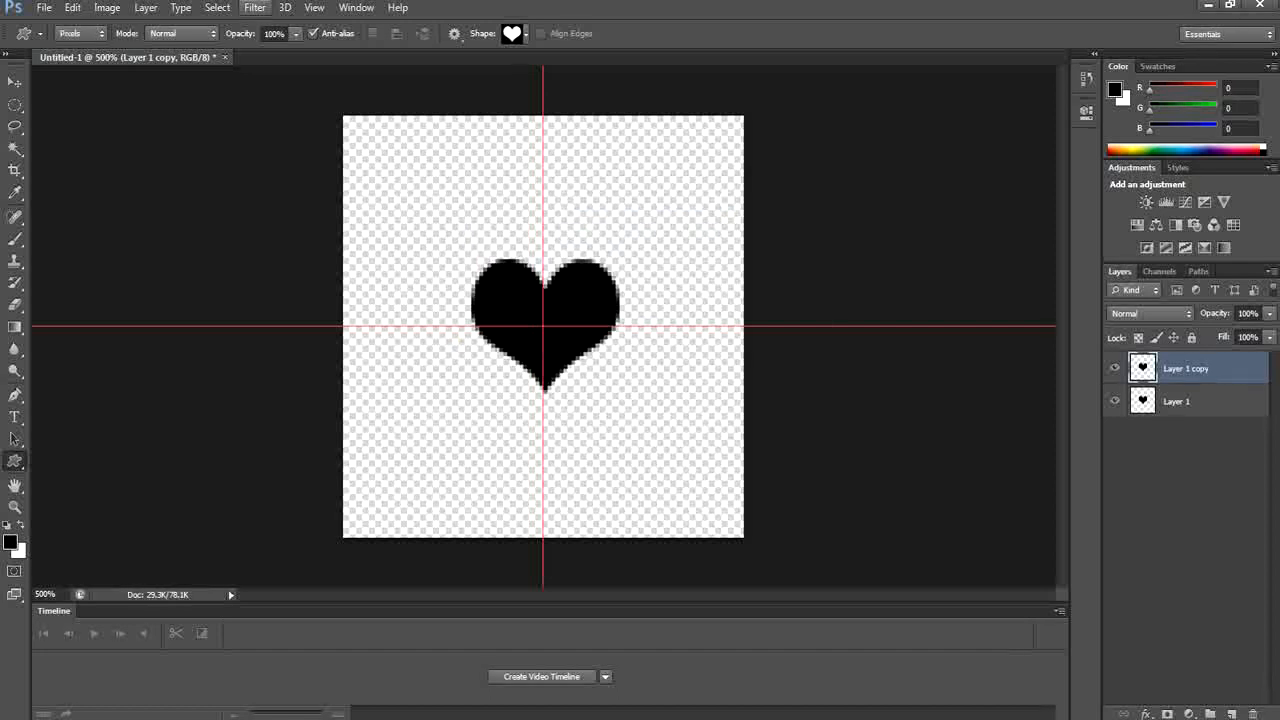
Apply the Offset filter to the duplicated heart layer with +50 pixels horizontal, +50 pixels vertical and Wrap Around
click(254, 7)
mouse_move(430, 306)
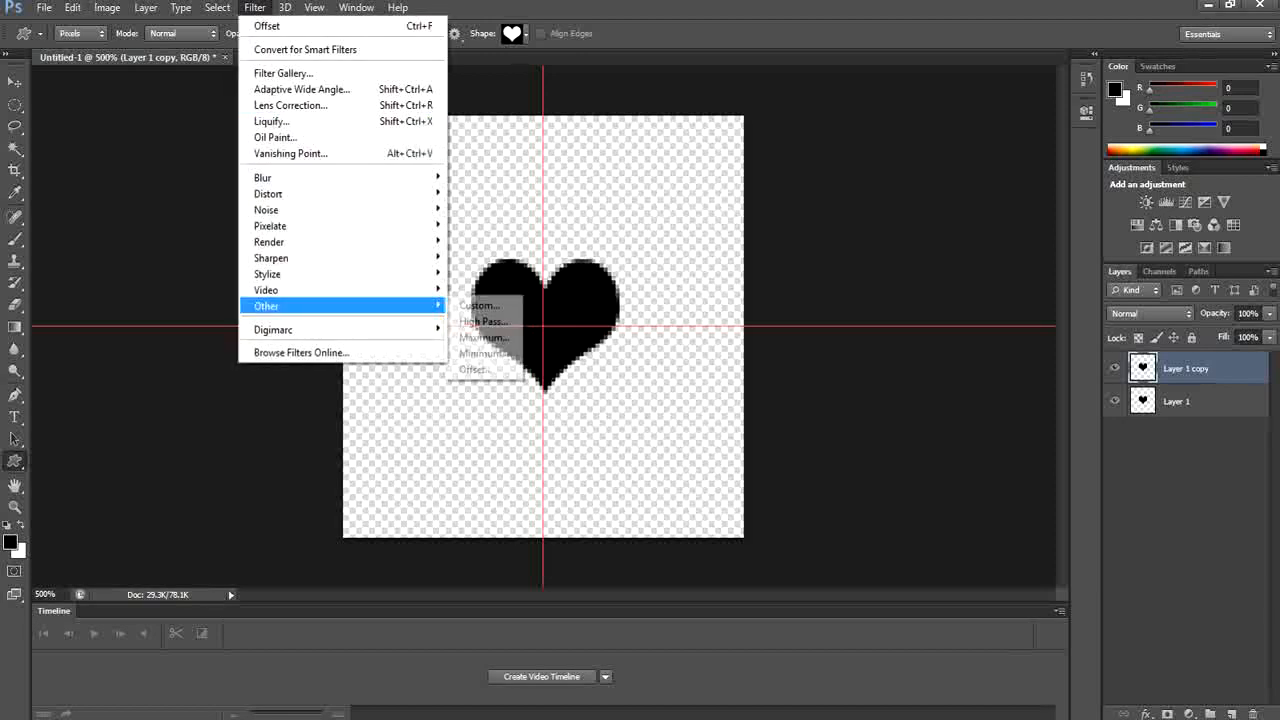
click(475, 369)
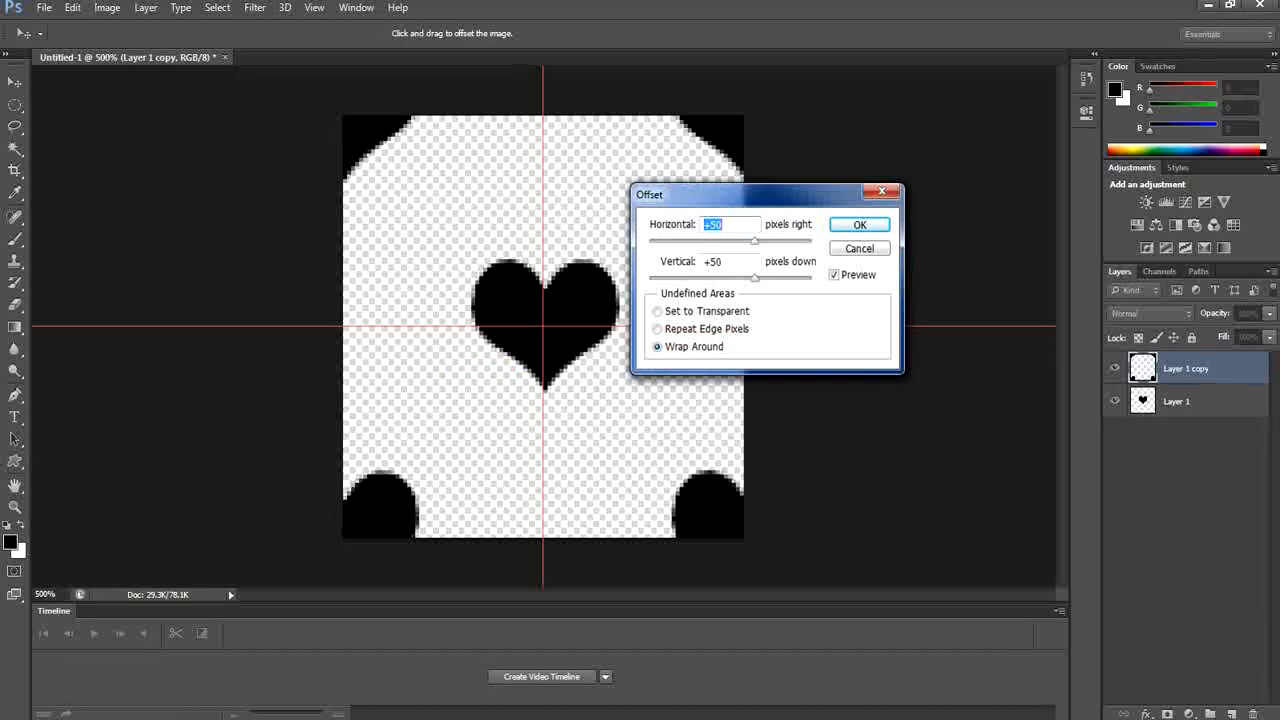
key(Return)
Define the heart tile as a new named pattern
key(alt+i)
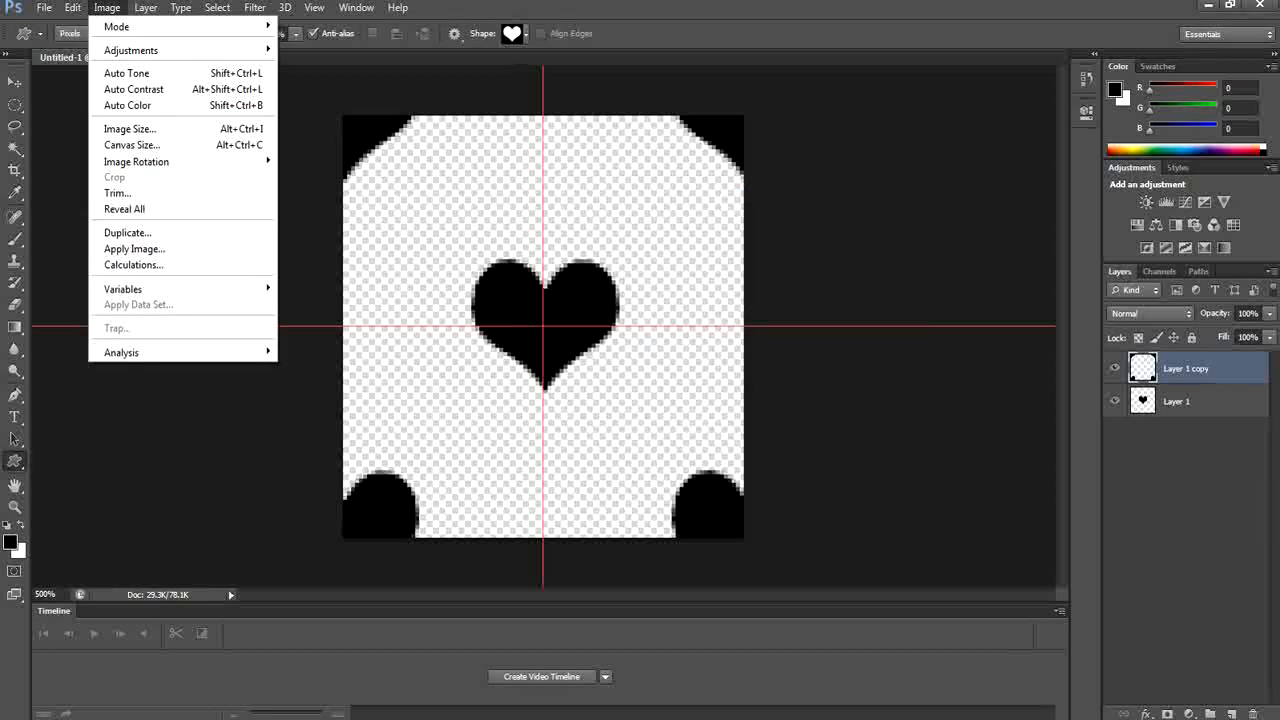
key(Left)
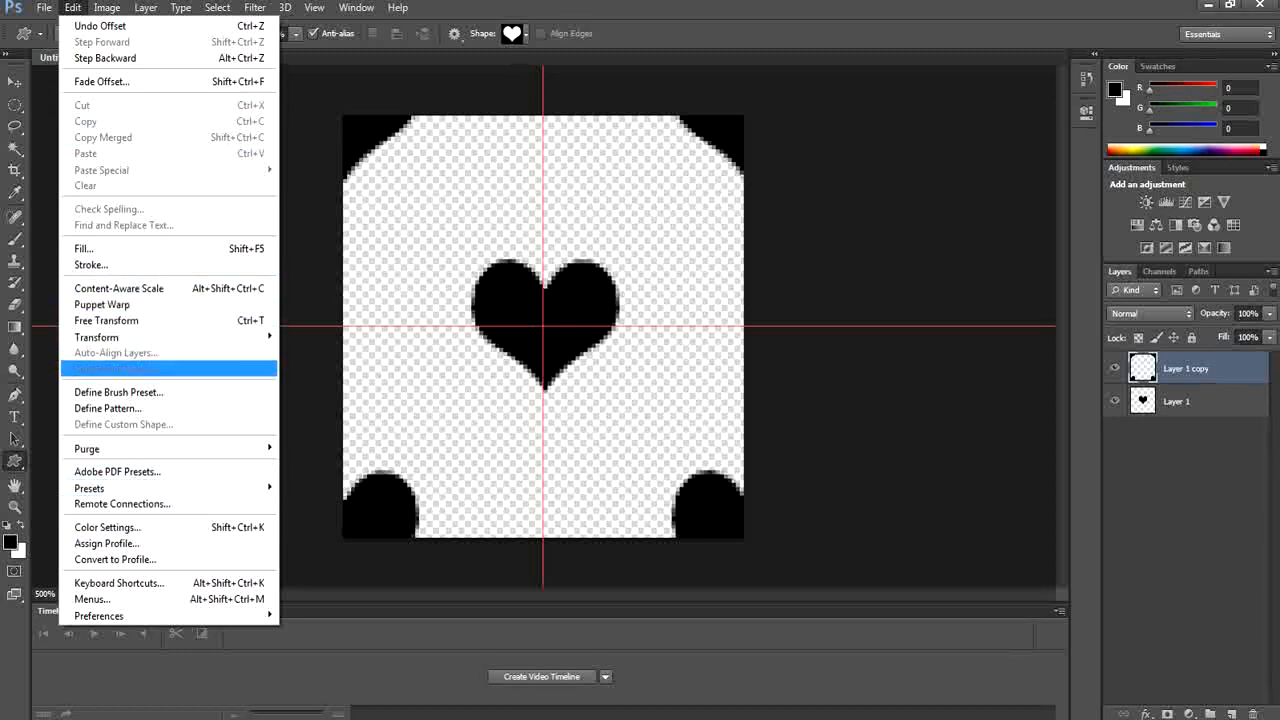
key(Return)
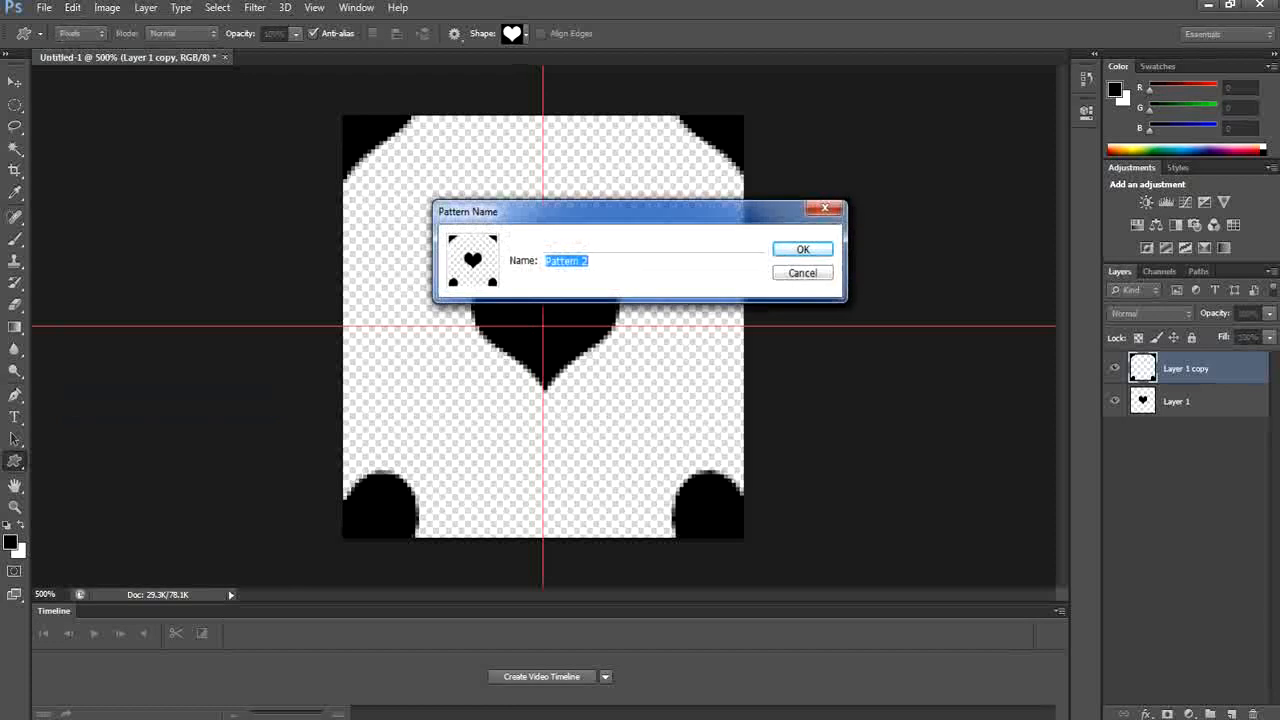
text(s)
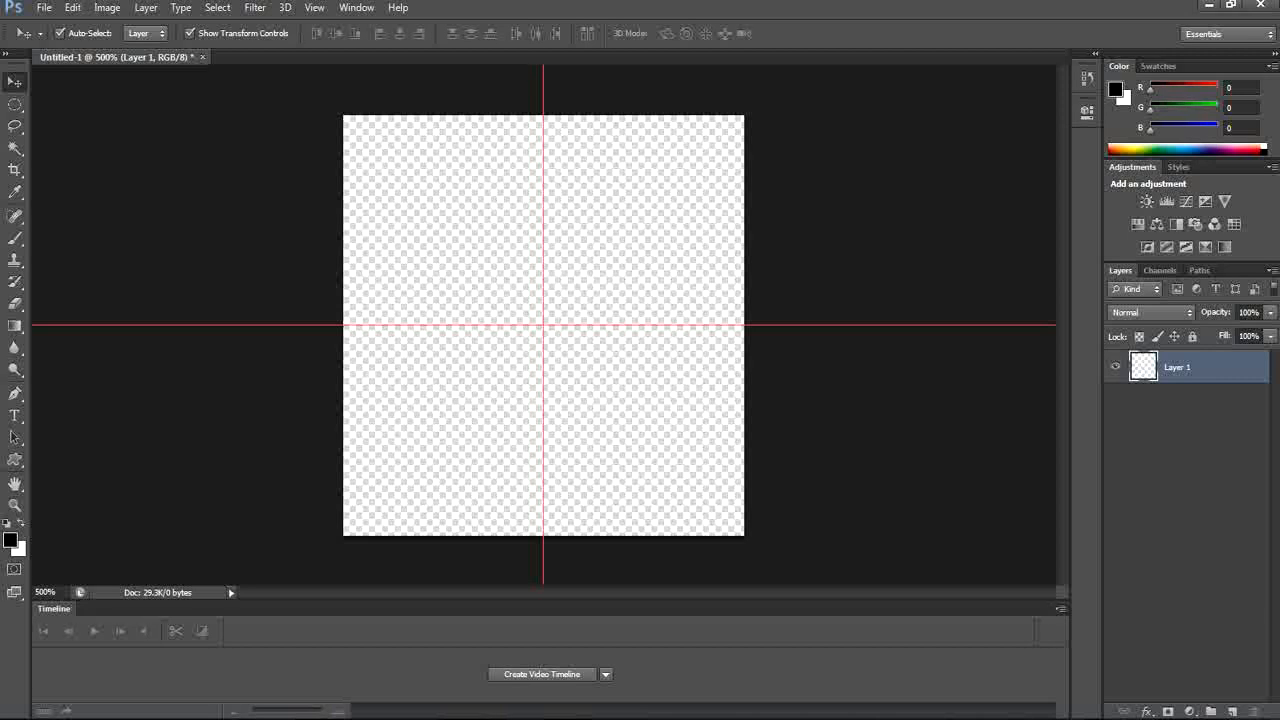
key(alt+Tab)
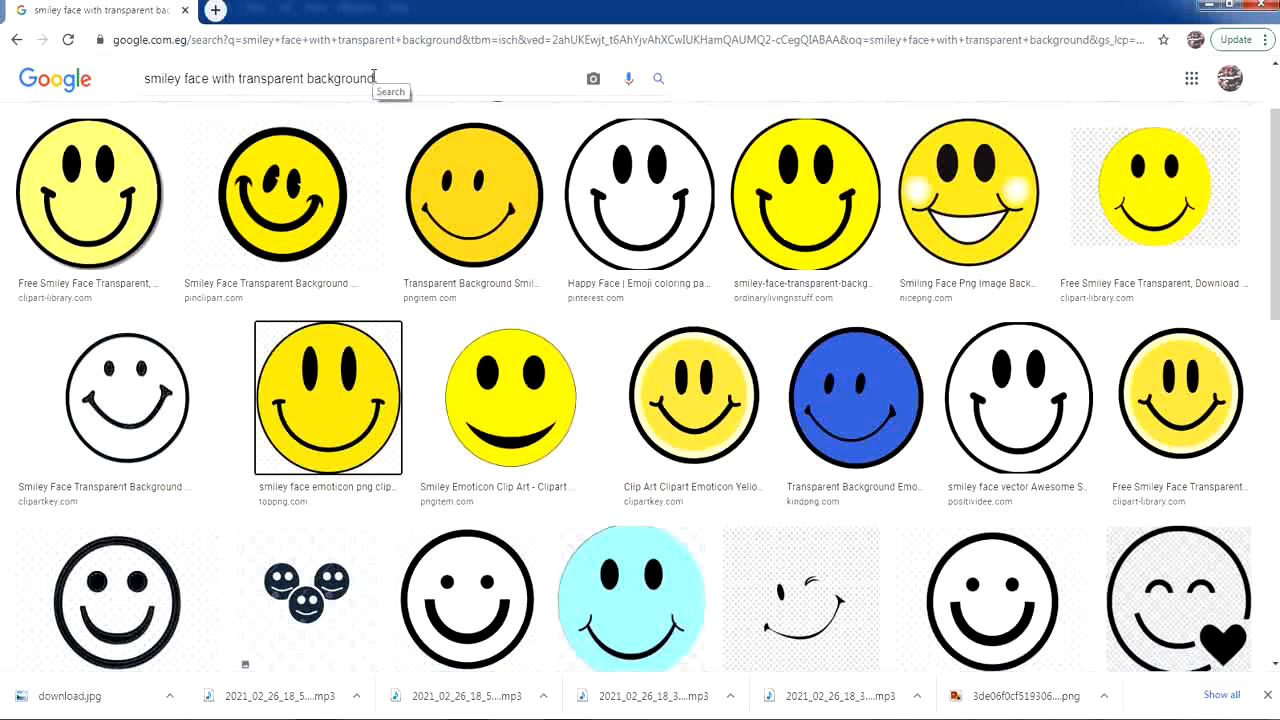
key(alt+Tab)
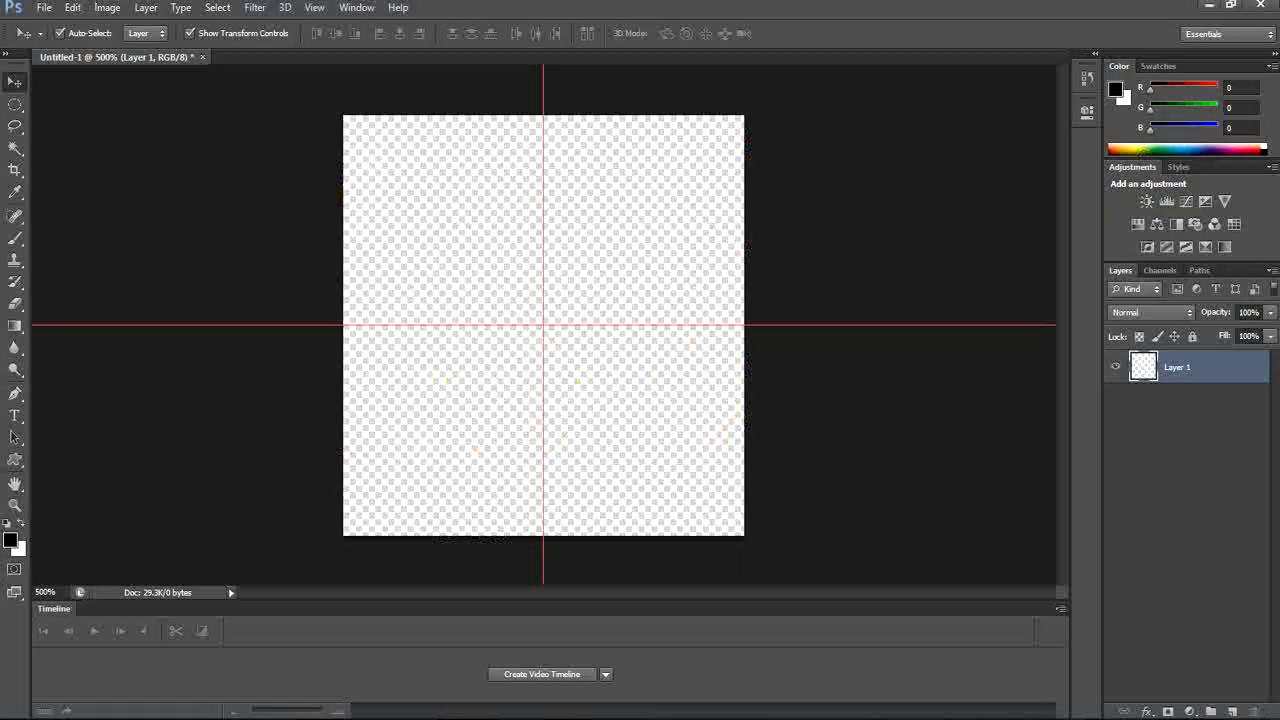
key(alt+Tab)
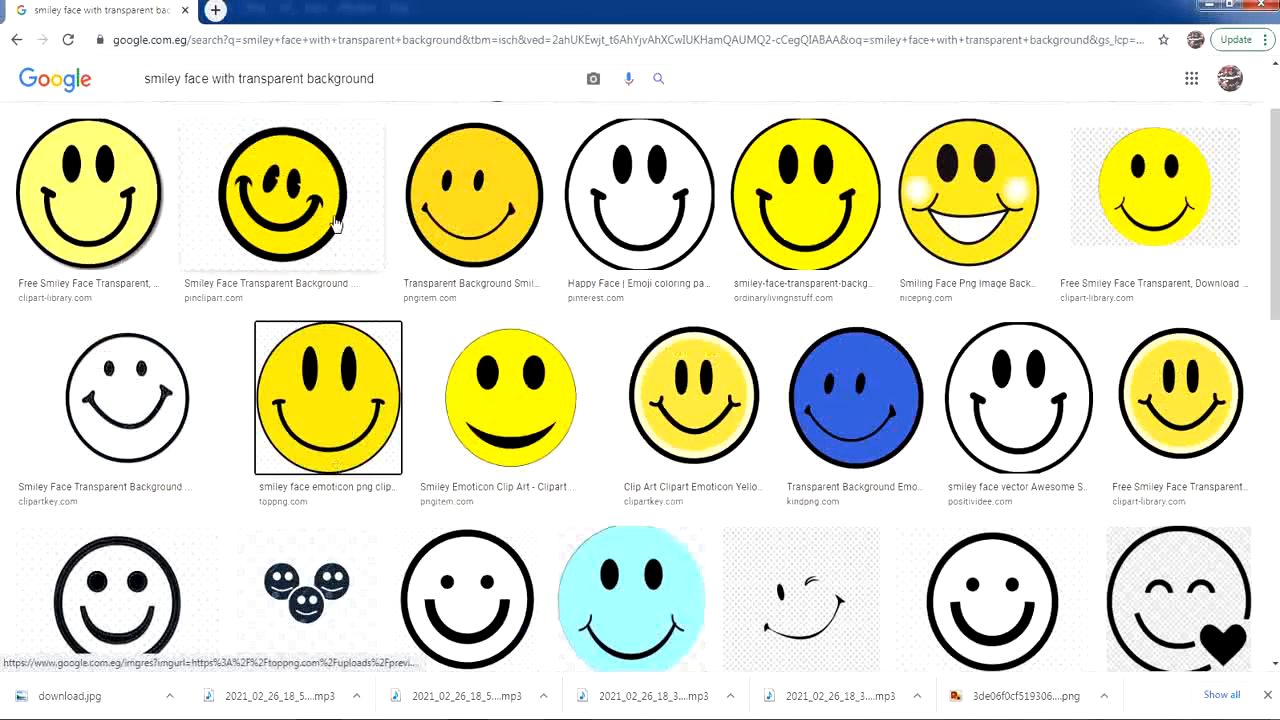
right_click(335, 224)
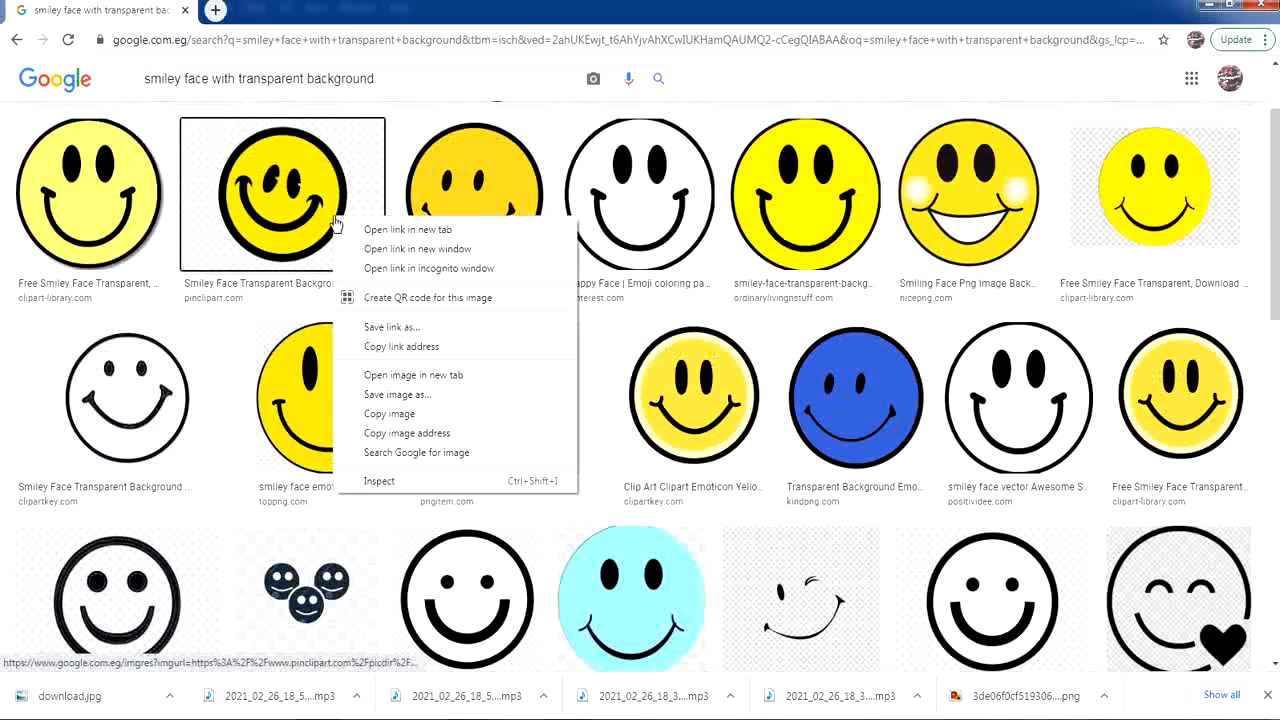
click(445, 394)
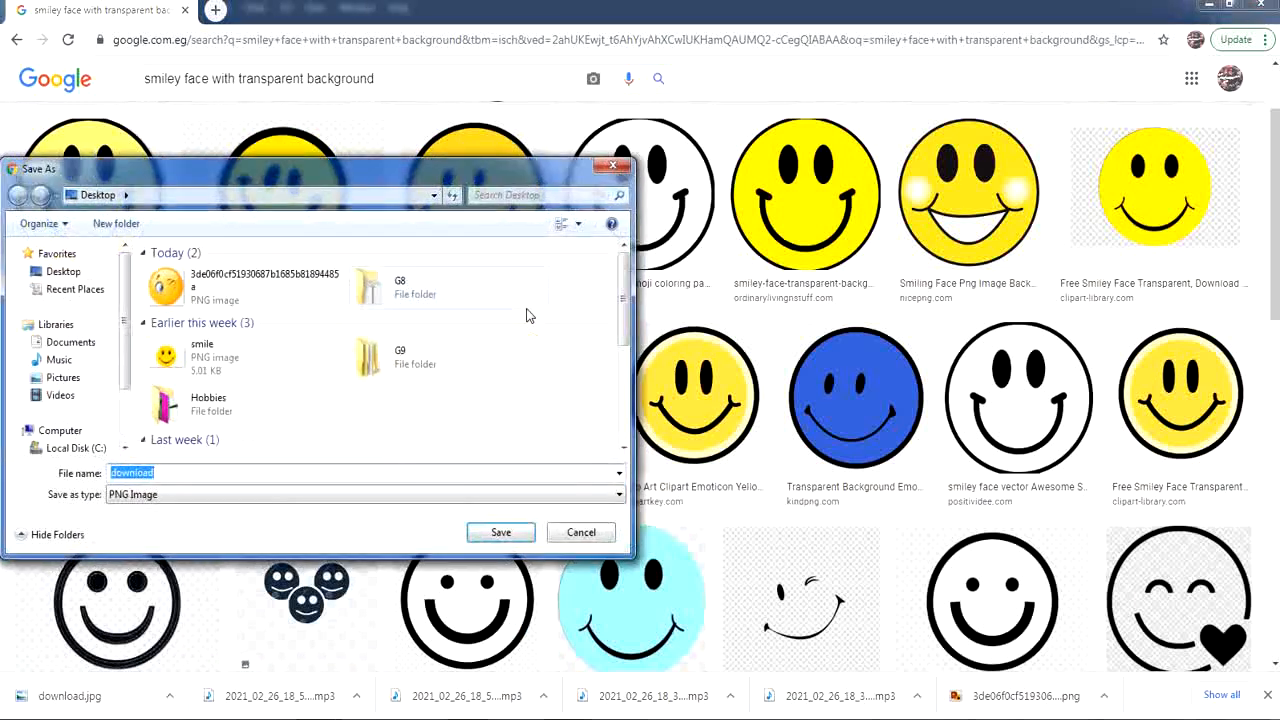
click(583, 535)
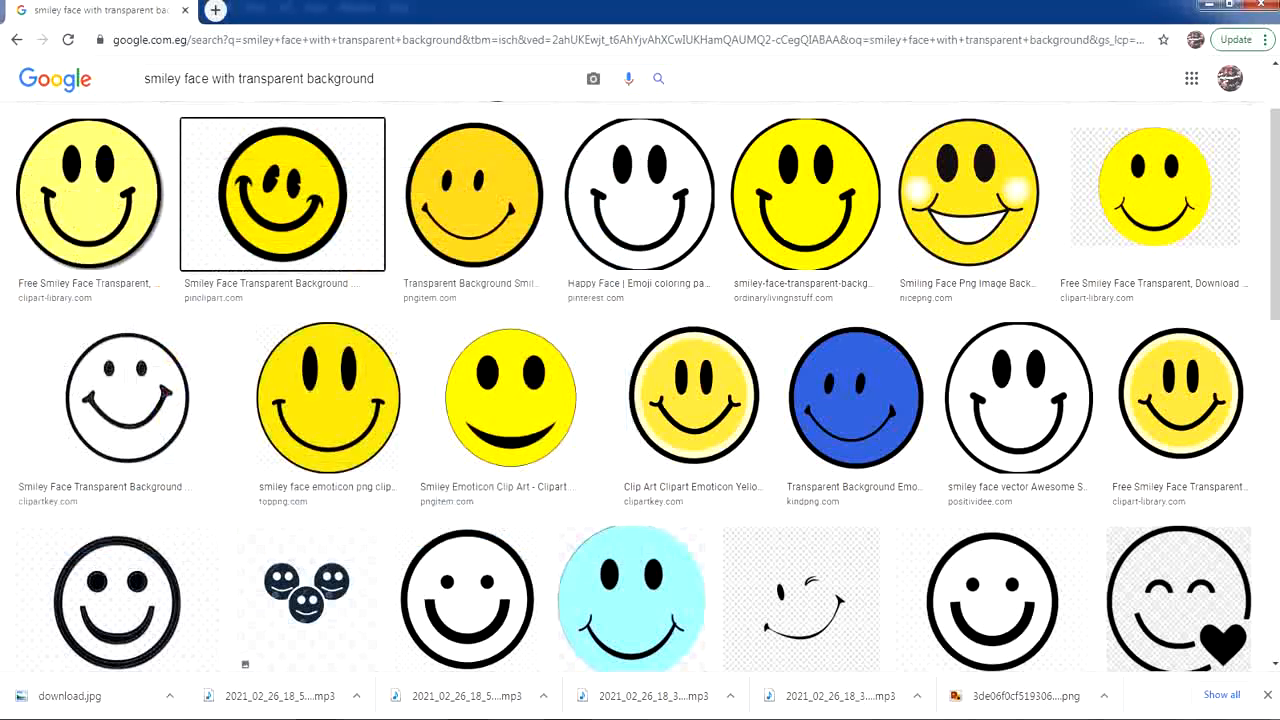
click(590, 635)
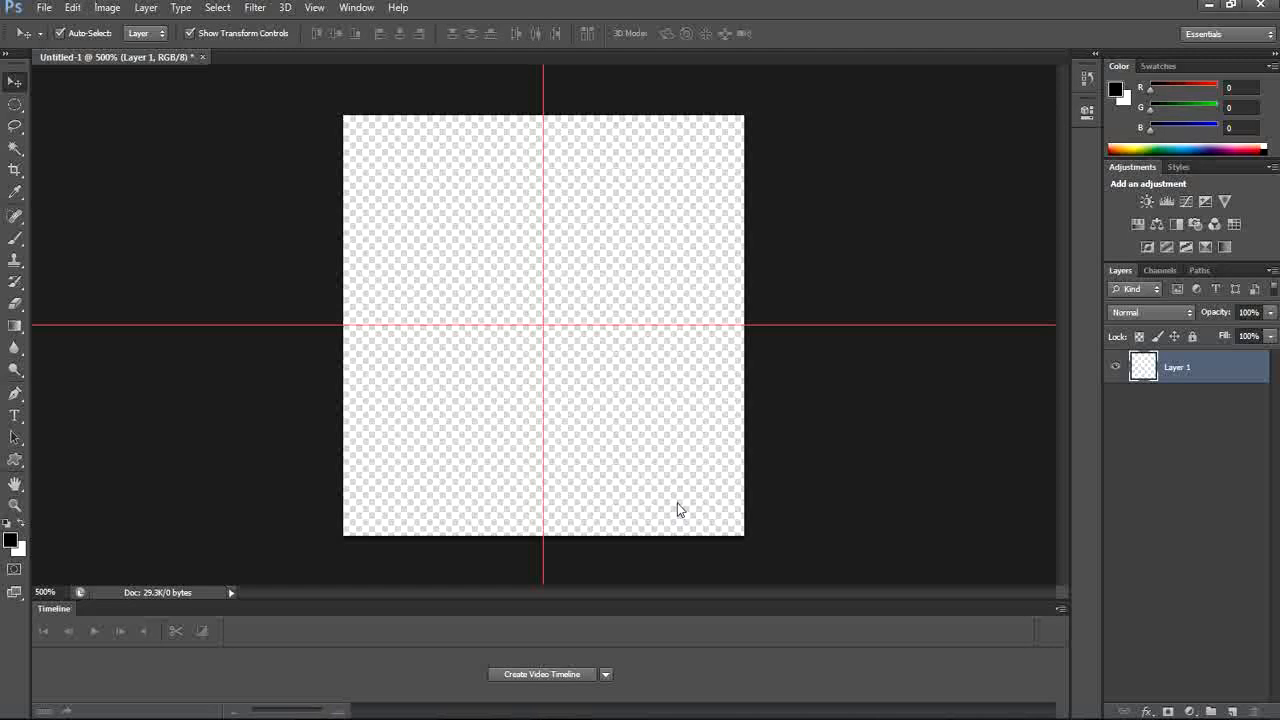
Open the winking smiley PNG image from the Desktop as a separate document
click(43, 8)
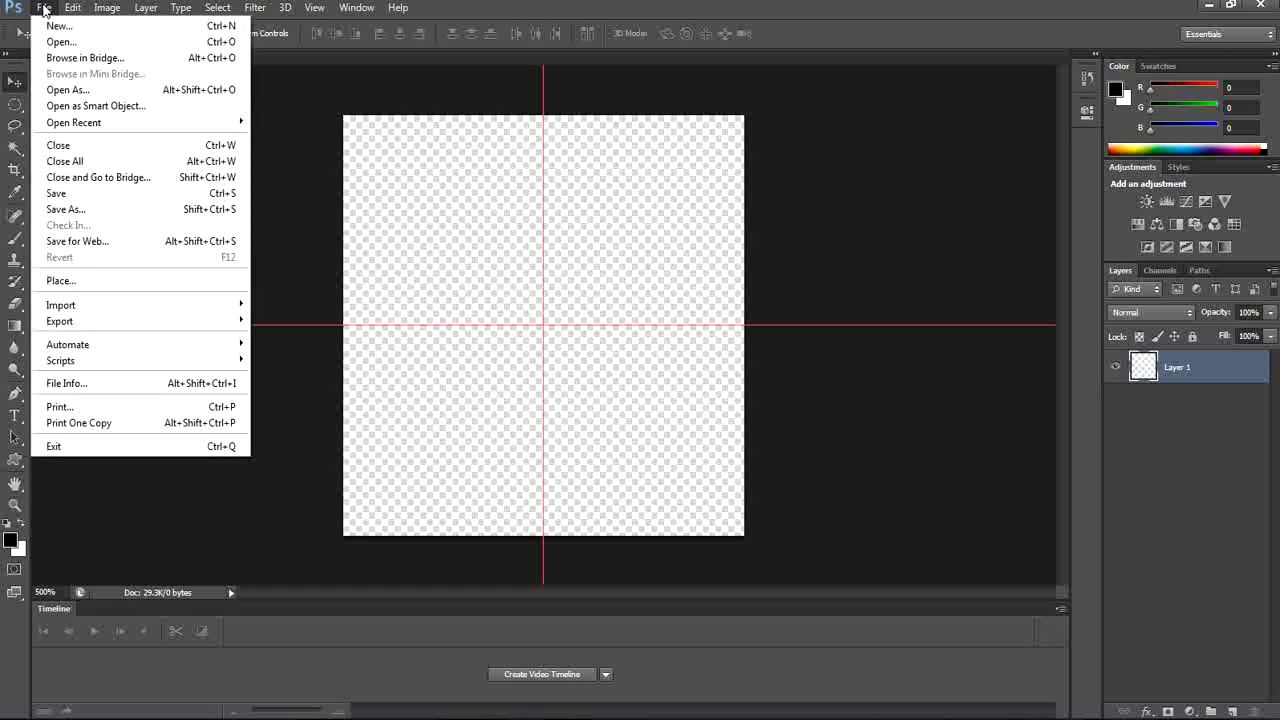
click(110, 42)
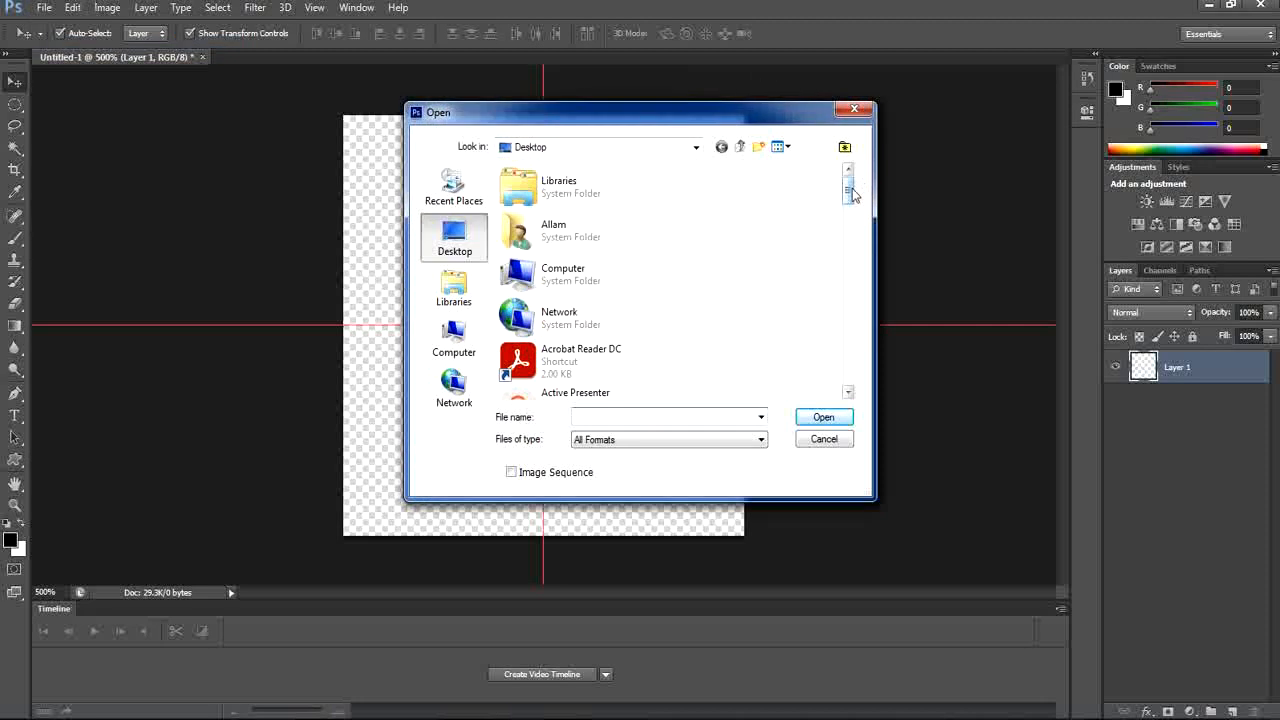
drag(851, 192, 853, 254)
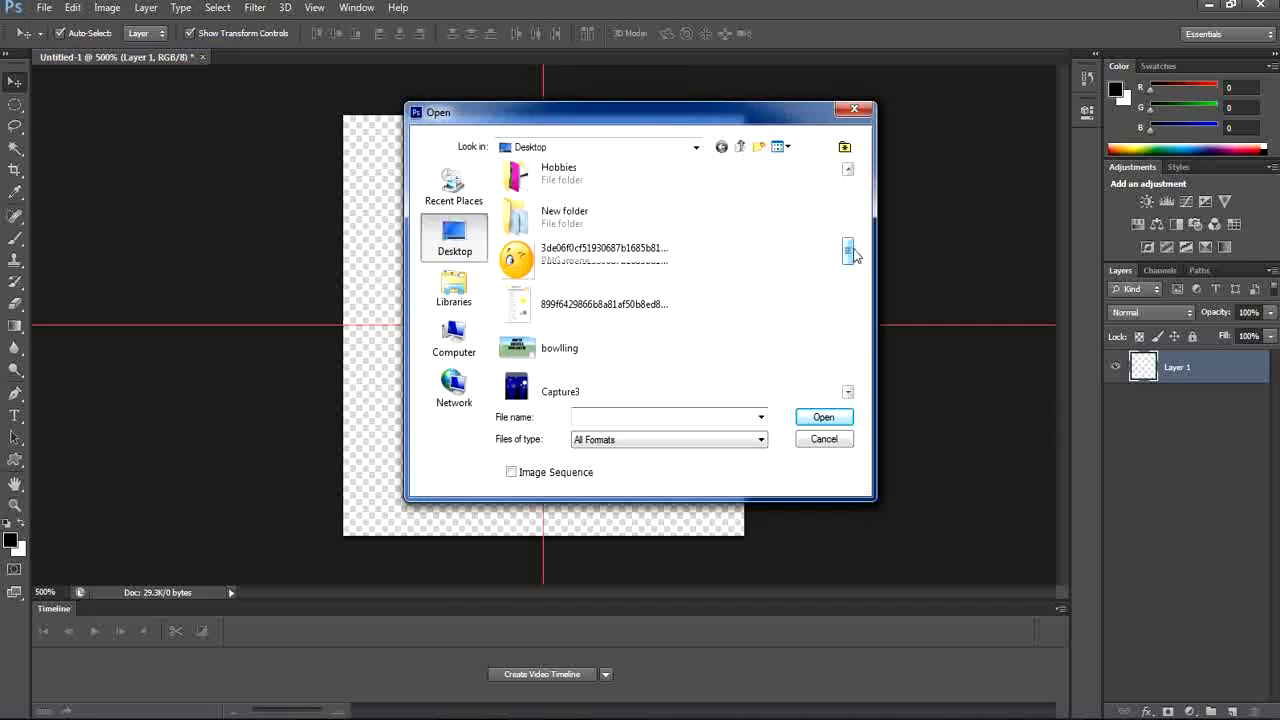
click(525, 257)
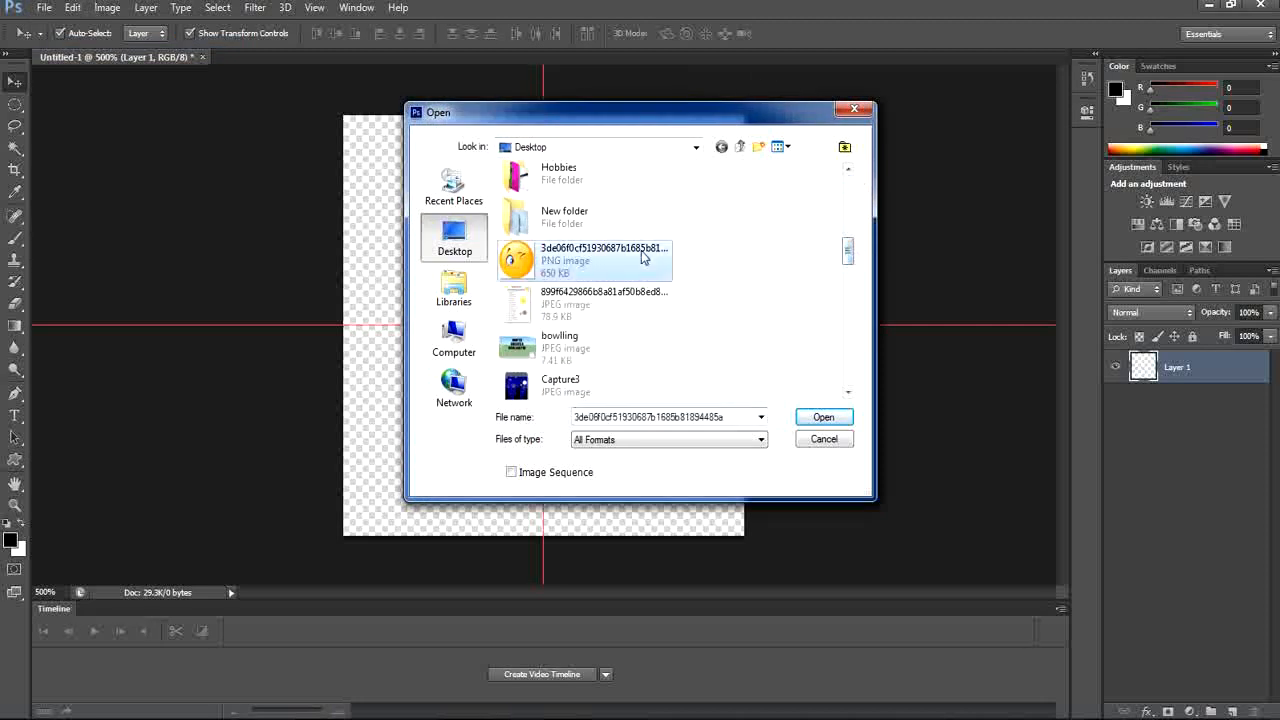
click(818, 420)
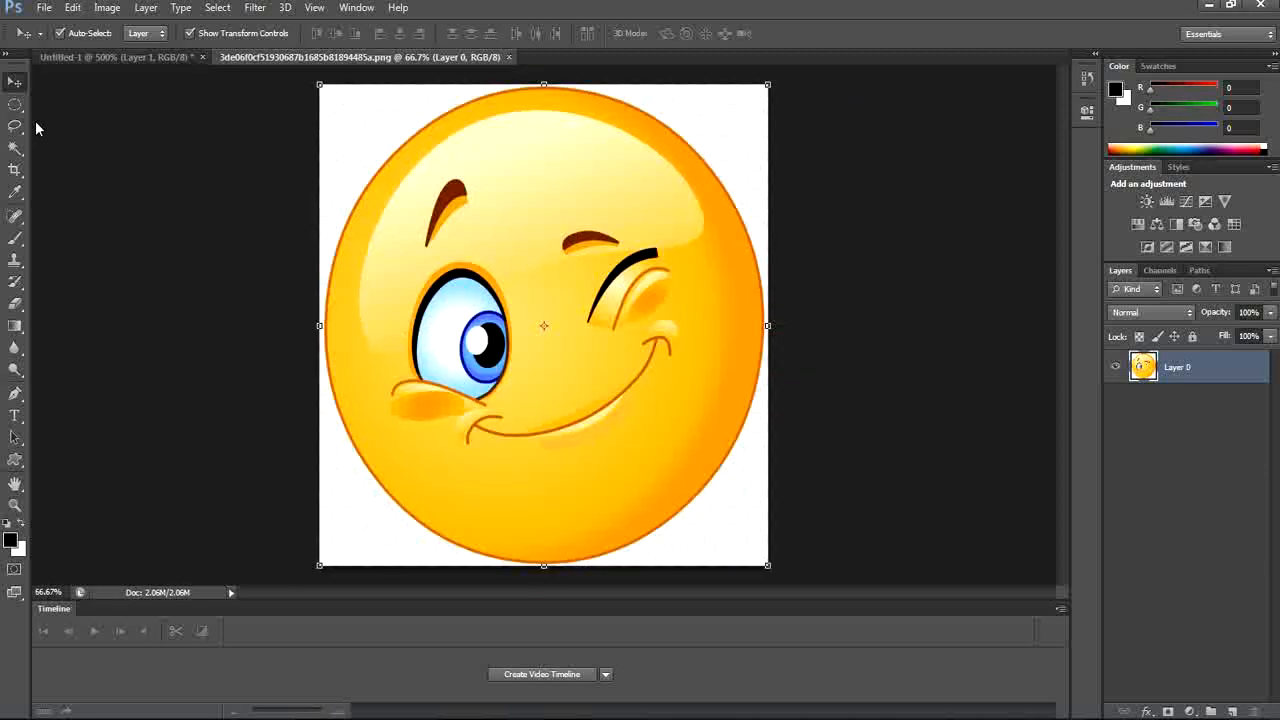
Delete the white background around the smiley using the Magic Wand Tool and move the smiley layer into the Untitled-1 tile document
click(15, 148)
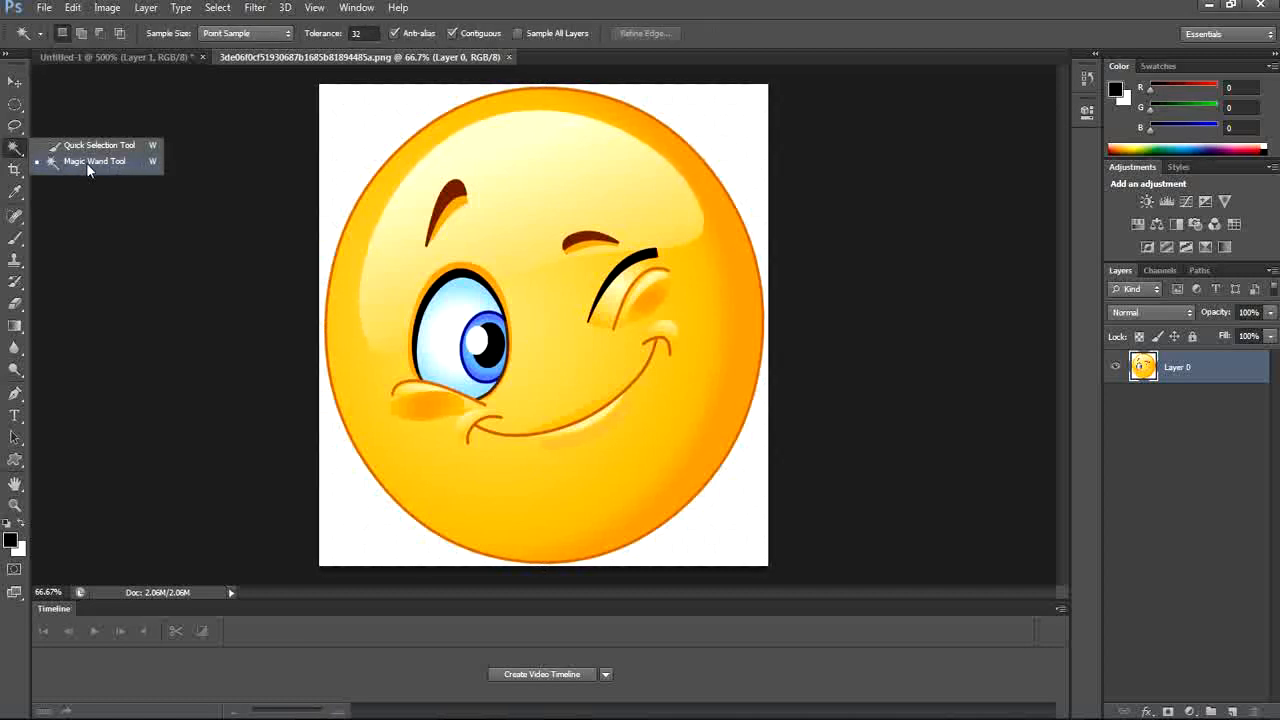
click(86, 162)
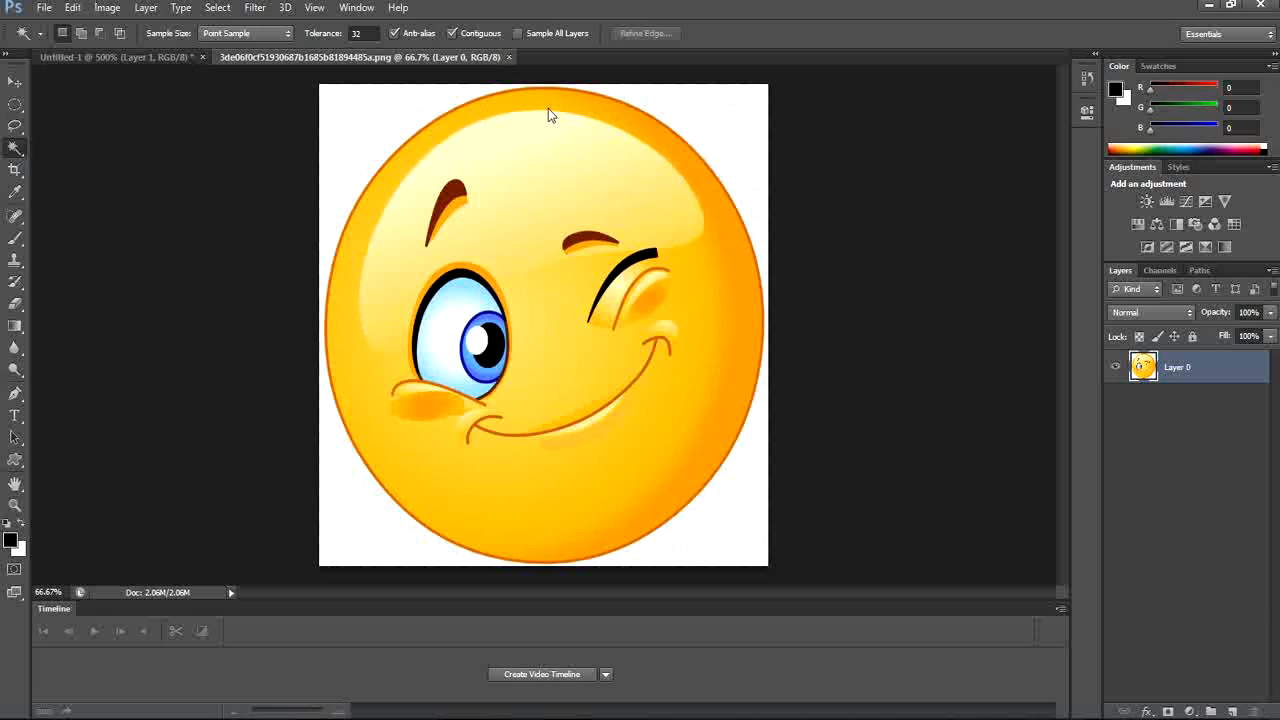
click(702, 128)
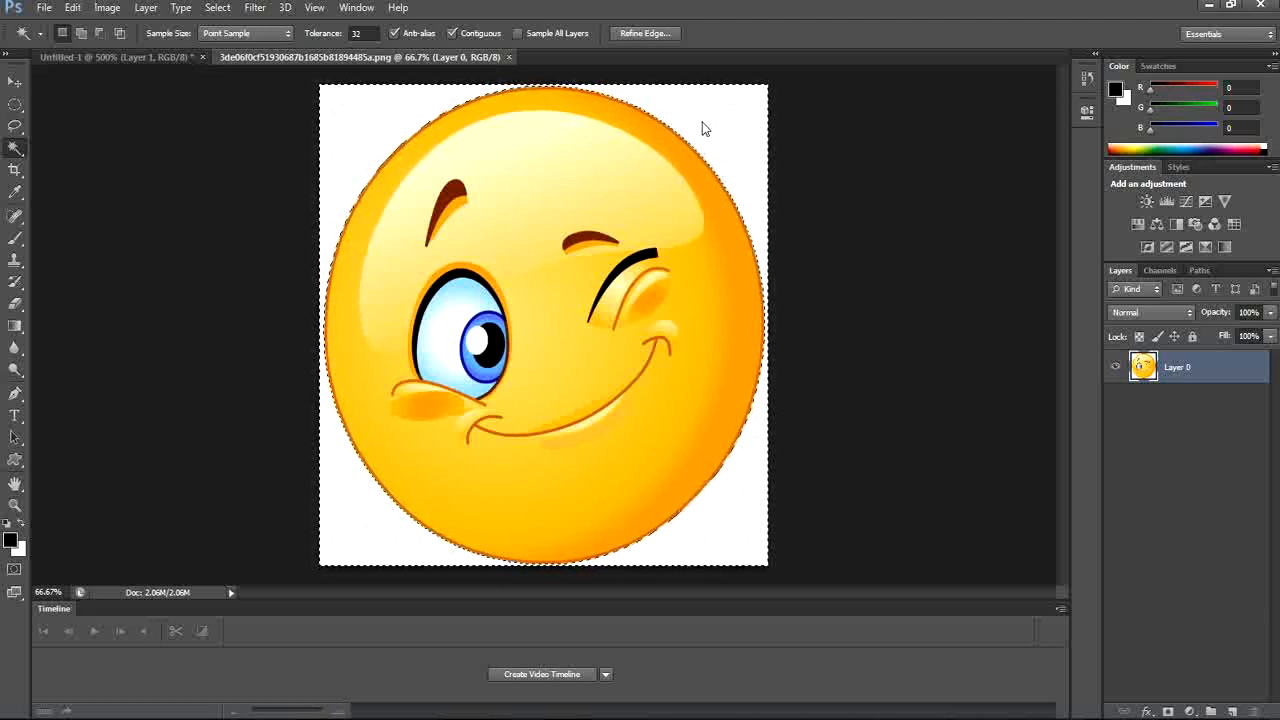
key(Delete)
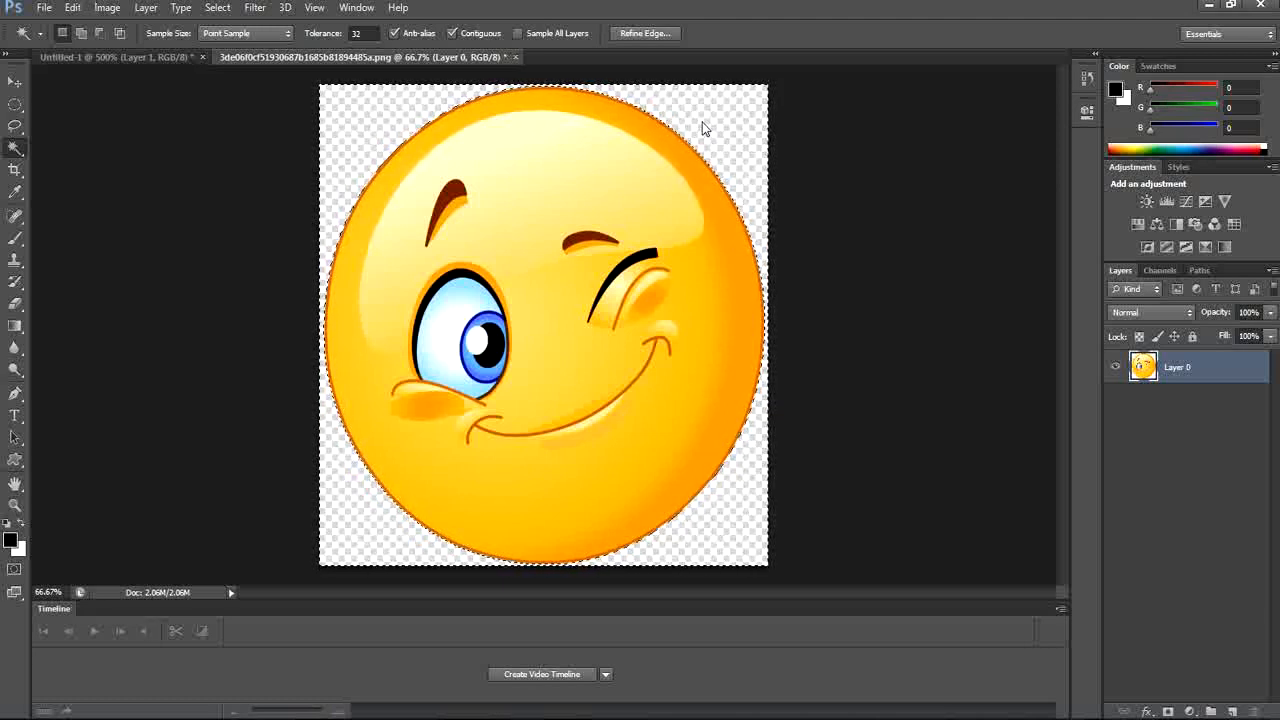
click(17, 85)
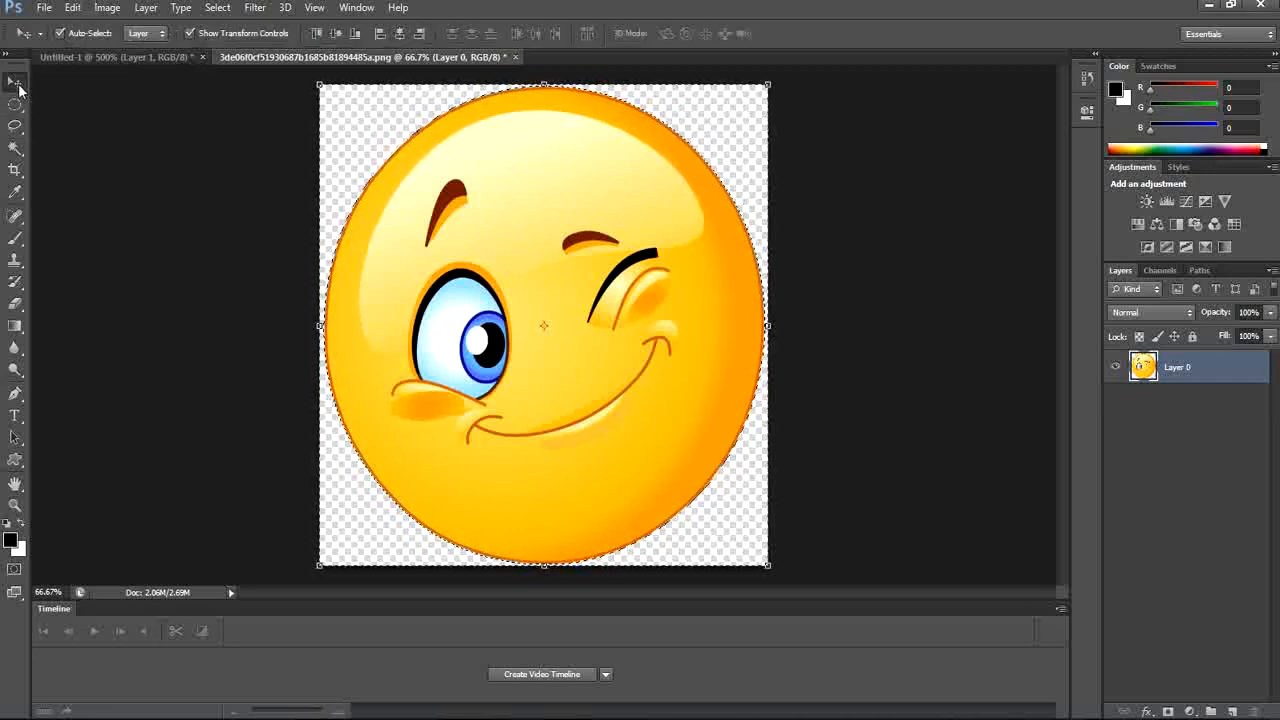
drag(484, 240, 520, 251)
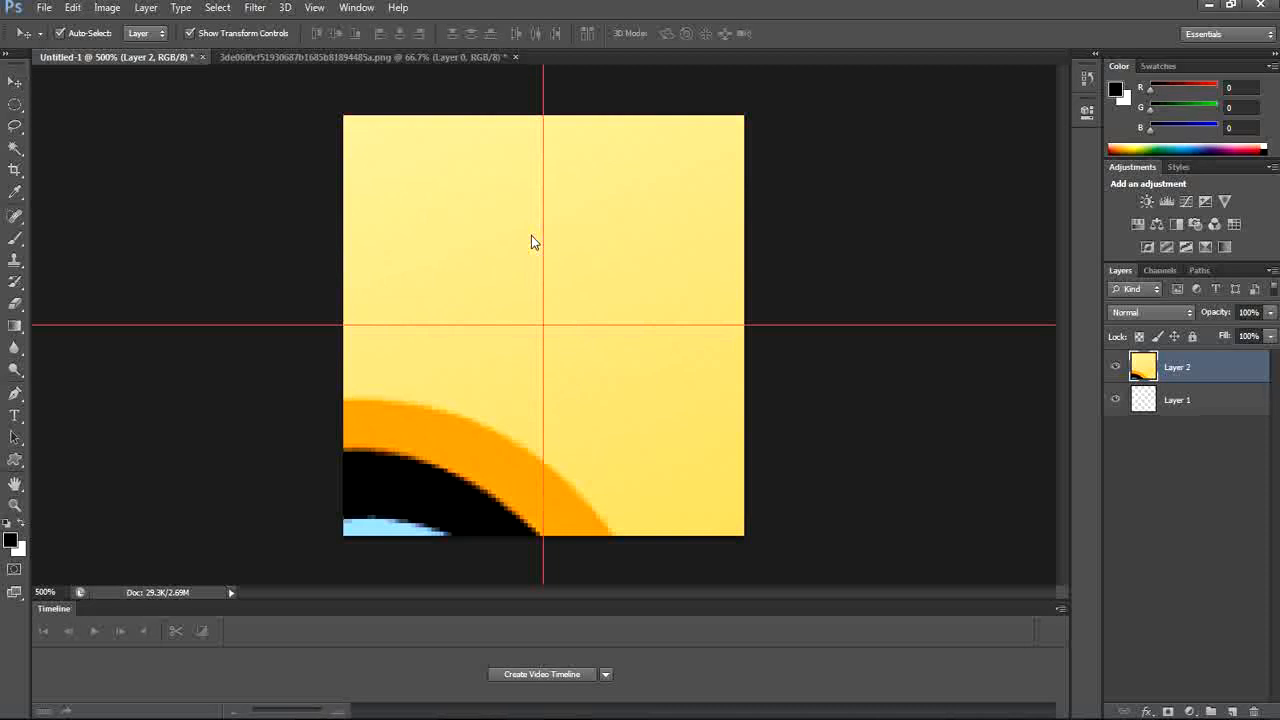
Start a free transform of the smiley layer, dismiss the Windows color scheme prompt and set the layer's width to 50%
key(ctrl+t)
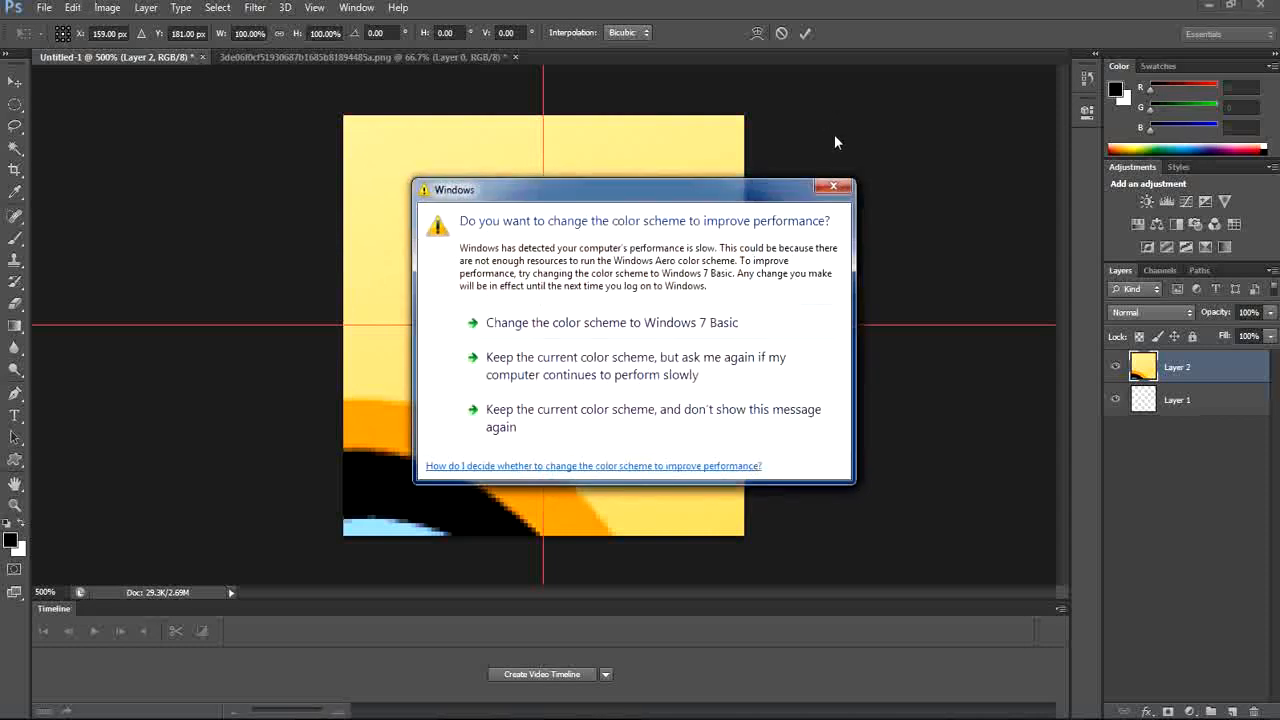
click(833, 186)
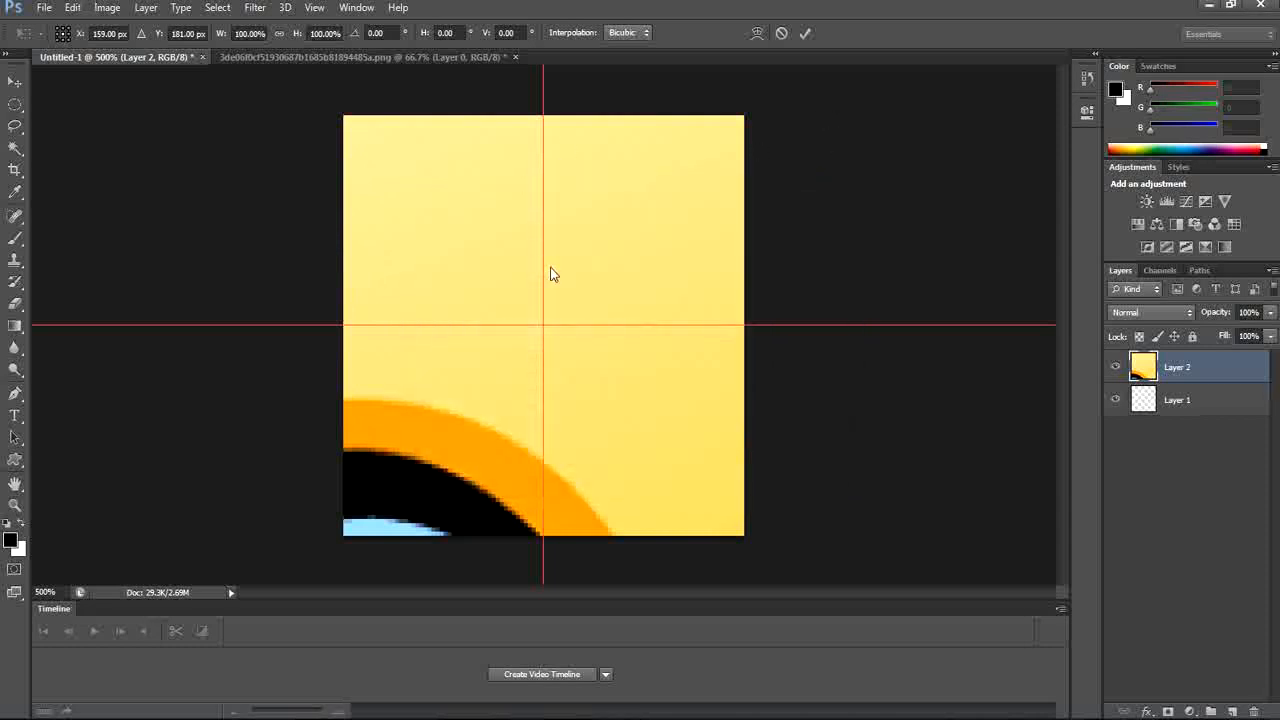
click(249, 34)
drag(249, 38, 234, 39)
text(5)
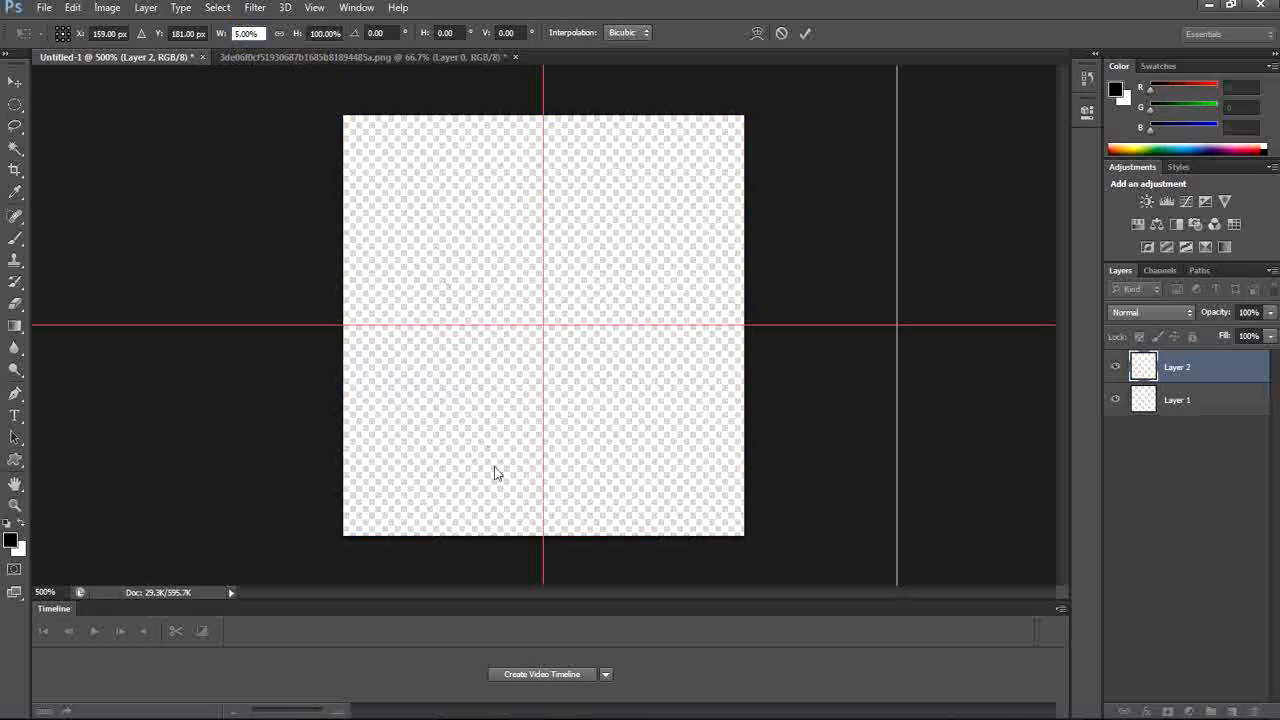
click(455, 718)
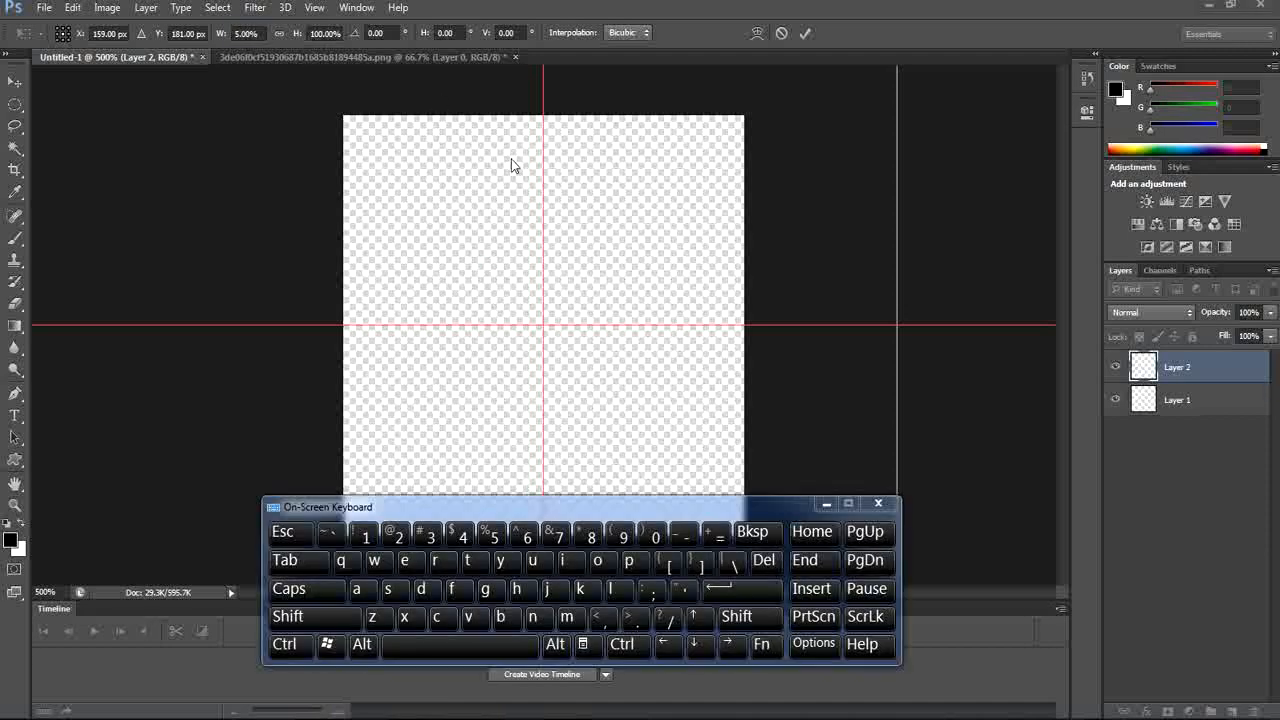
drag(624, 500, 584, 337)
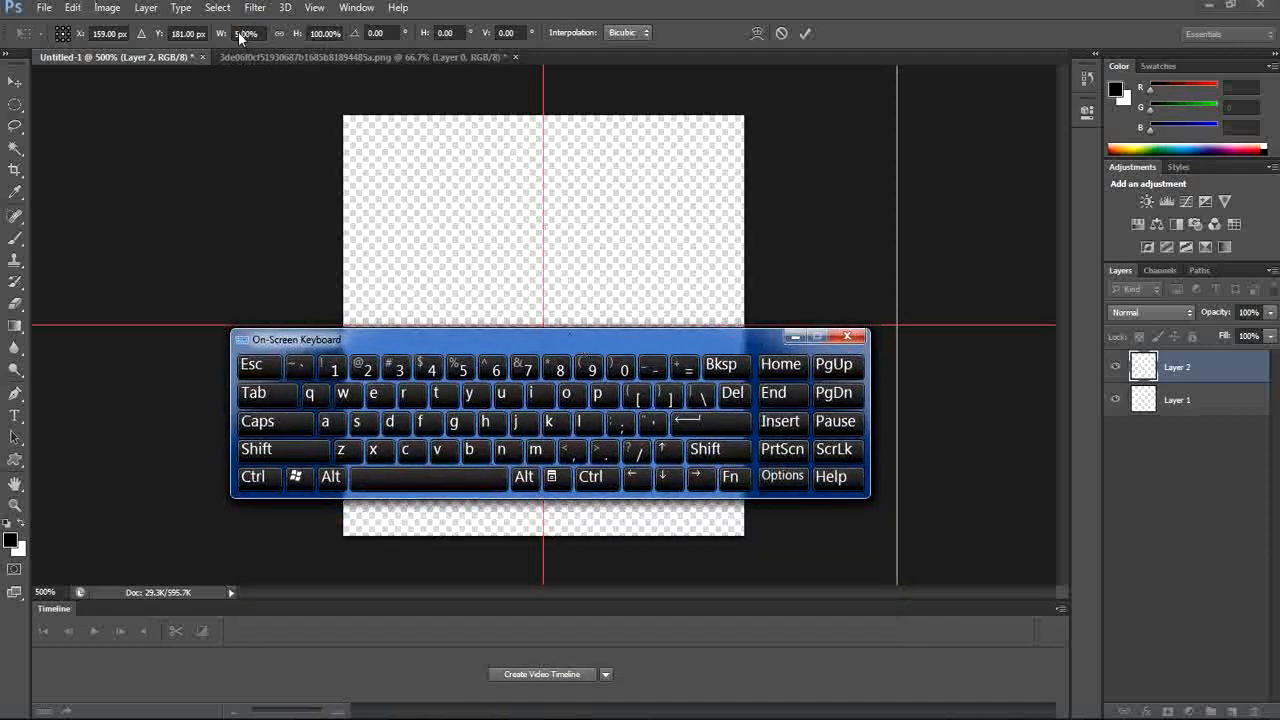
click(240, 36)
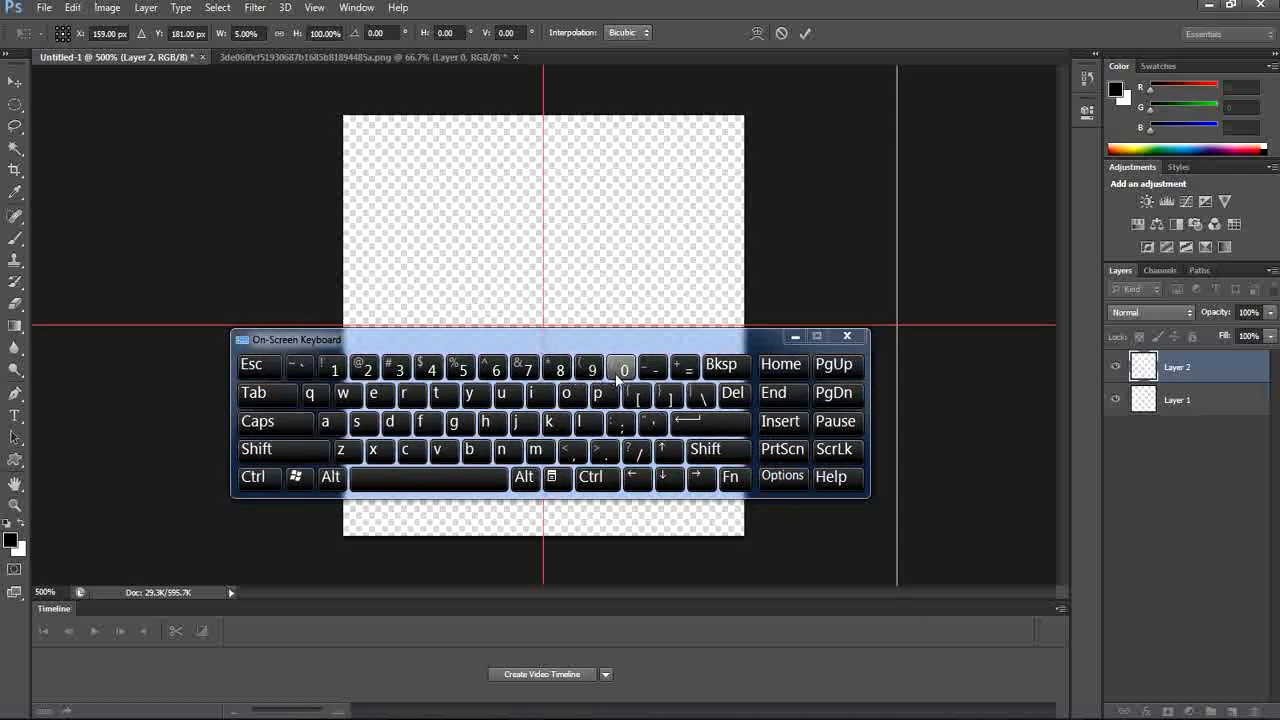
click(242, 33)
click(624, 370)
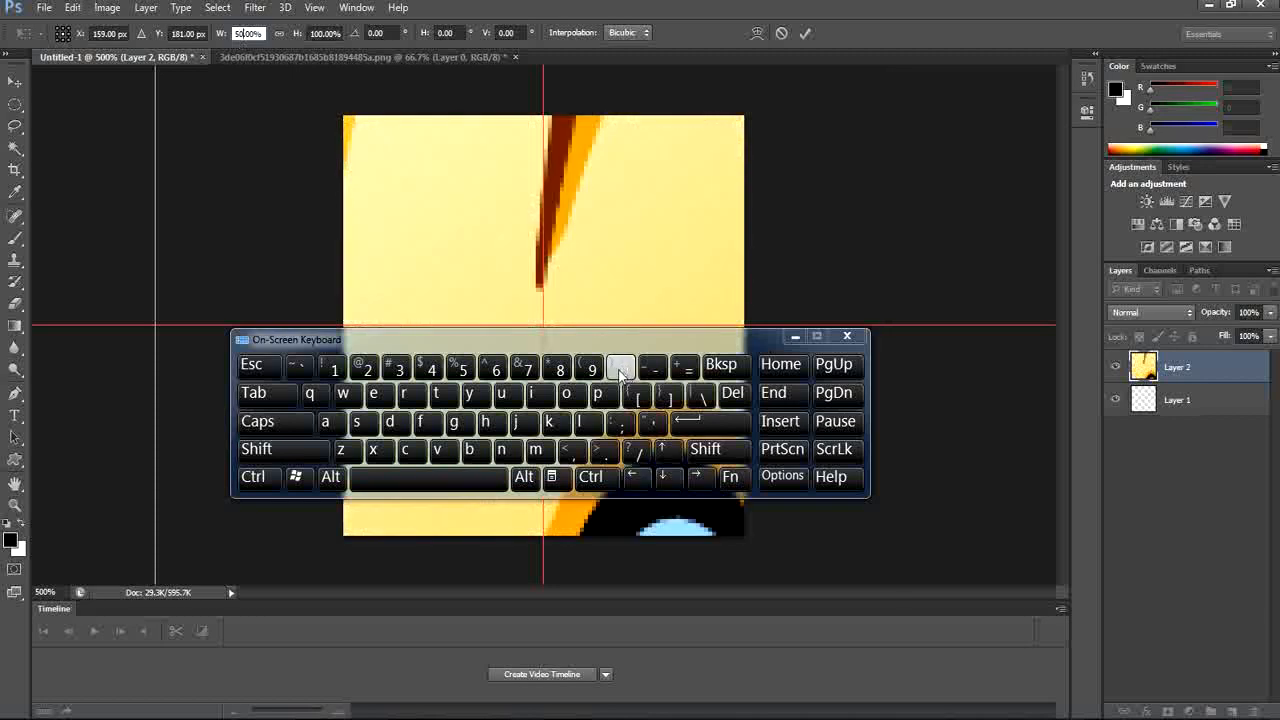
Set the smiley layer's height to 50% in the free transform
click(322, 33)
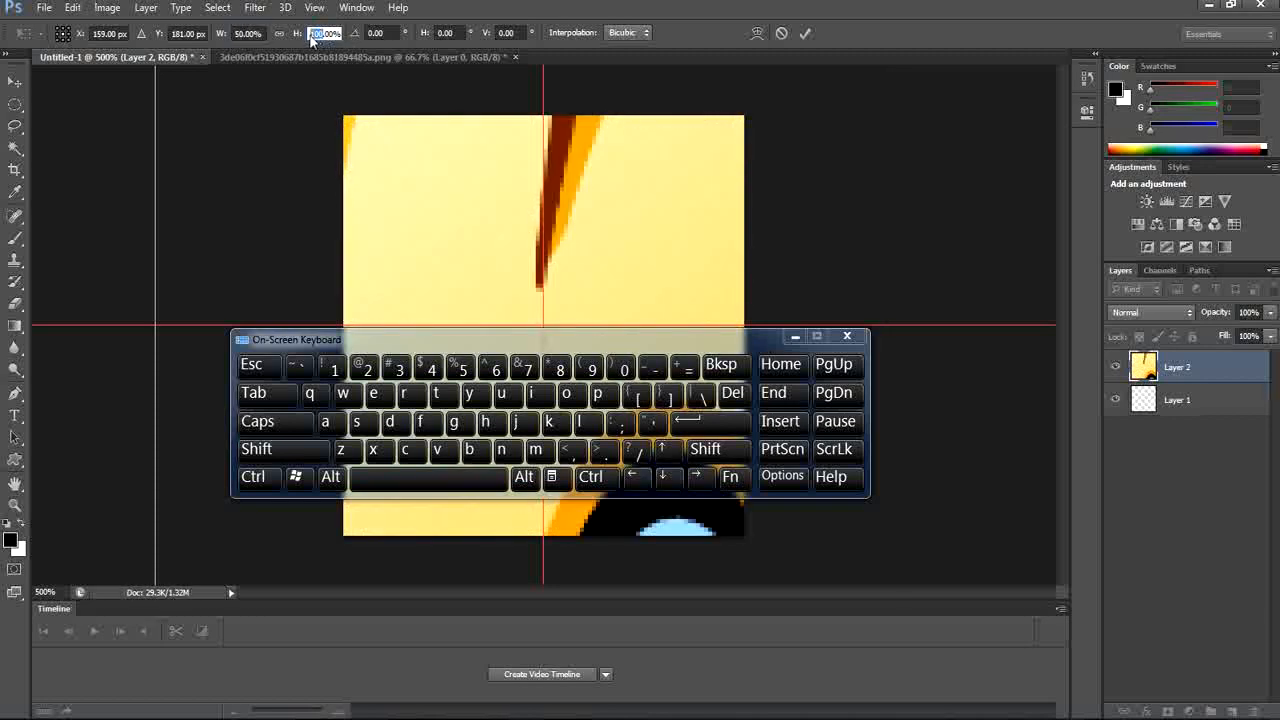
click(462, 370)
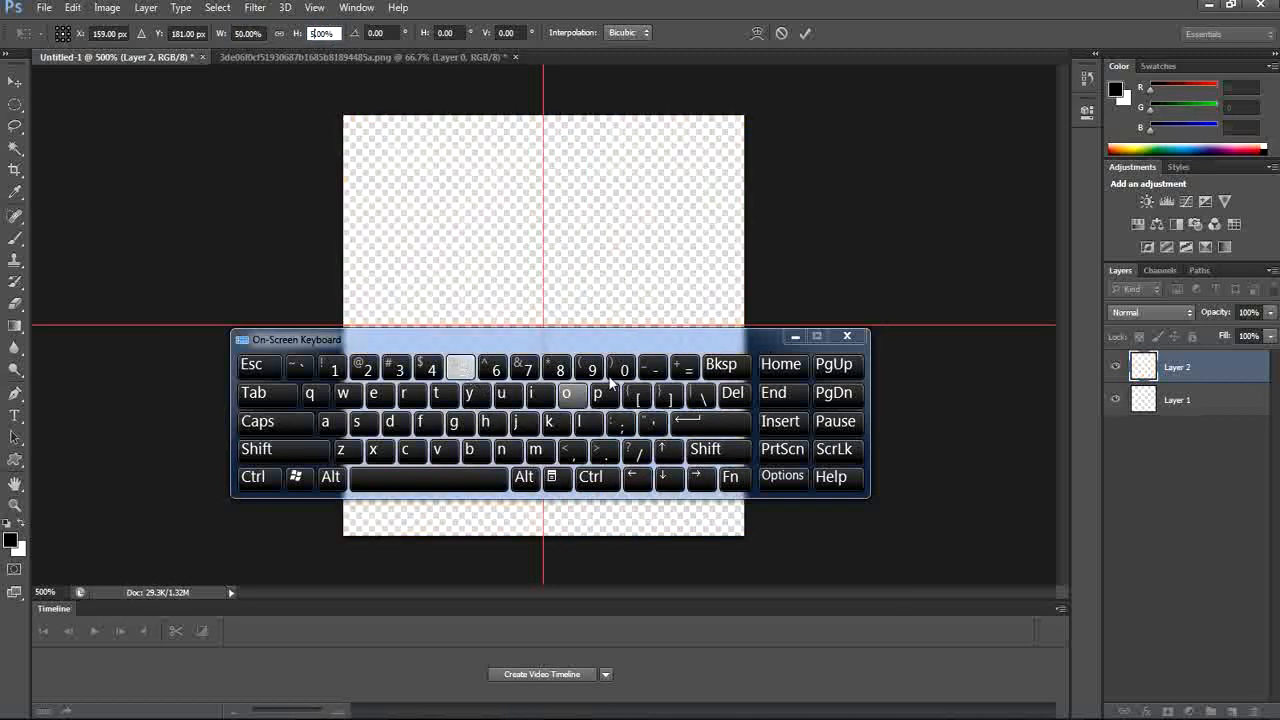
click(624, 370)
drag(637, 338, 724, 634)
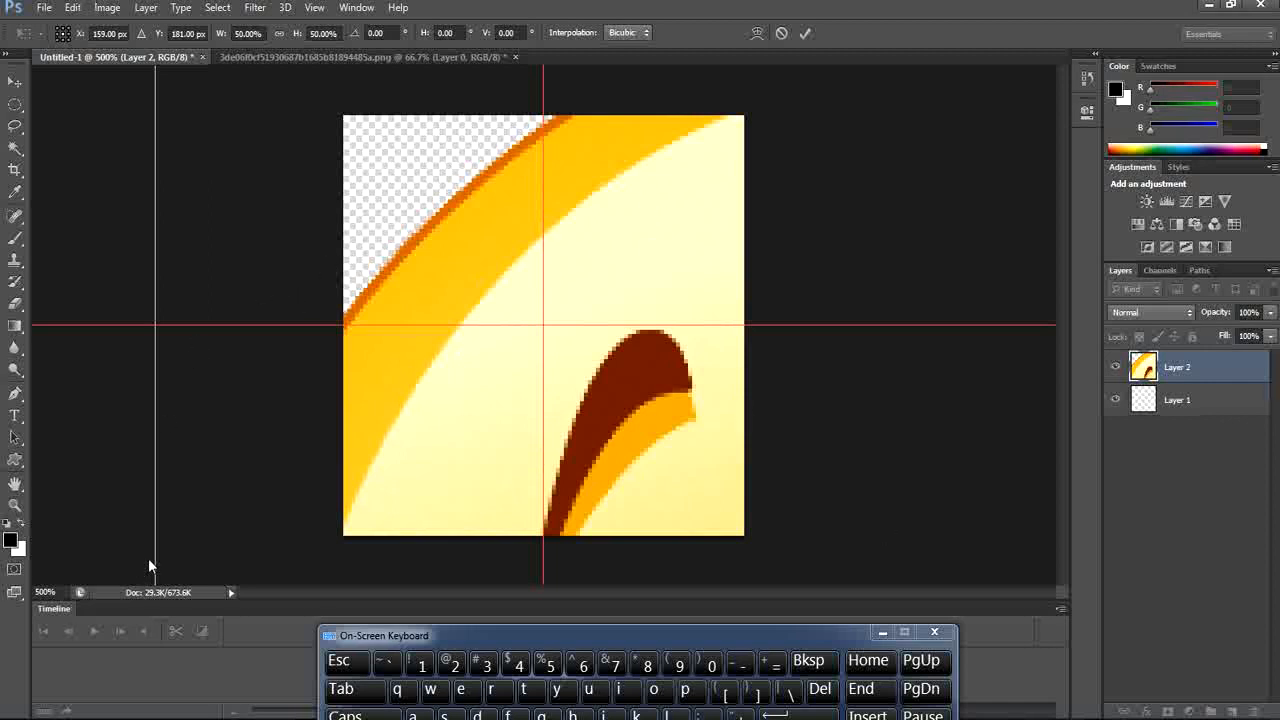
Shrink the smiley to about 5% width and 21% height and move it until its lower edge lies inside the tile
drag(189, 564, 263, 612)
drag(437, 184, 381, 444)
drag(206, 202, 569, 371)
drag(646, 414, 203, 154)
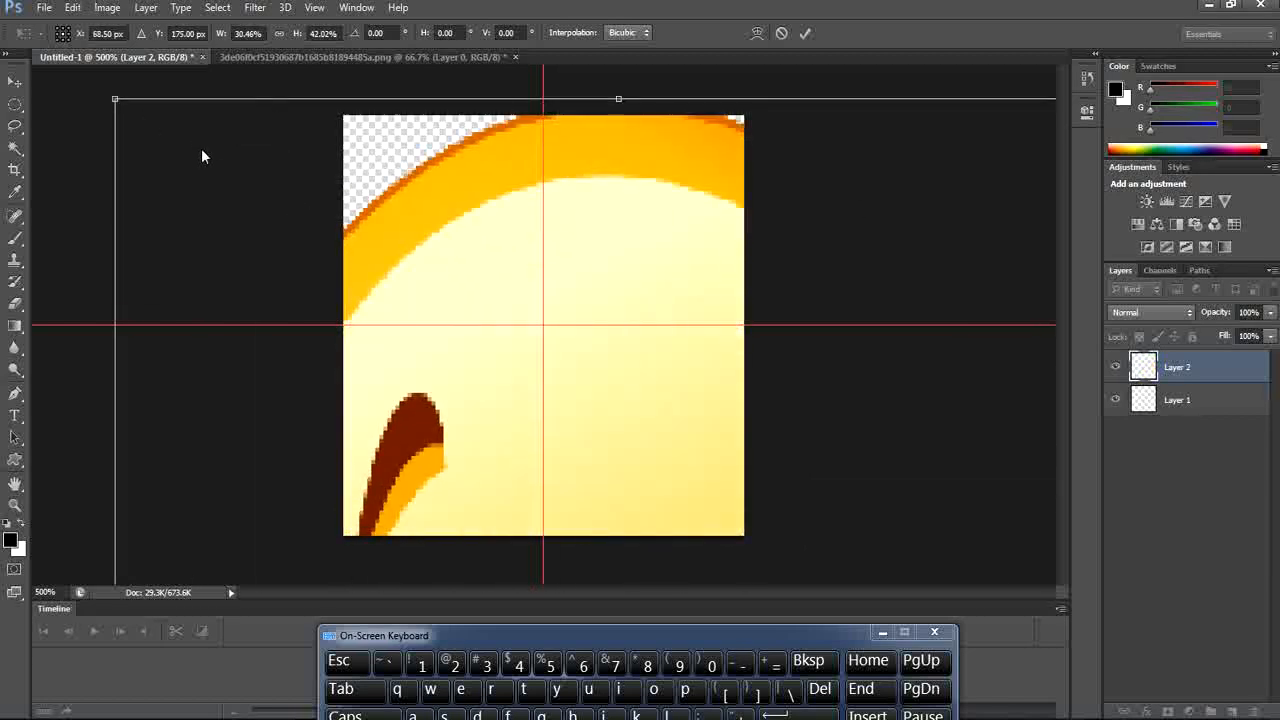
drag(142, 116, 577, 113)
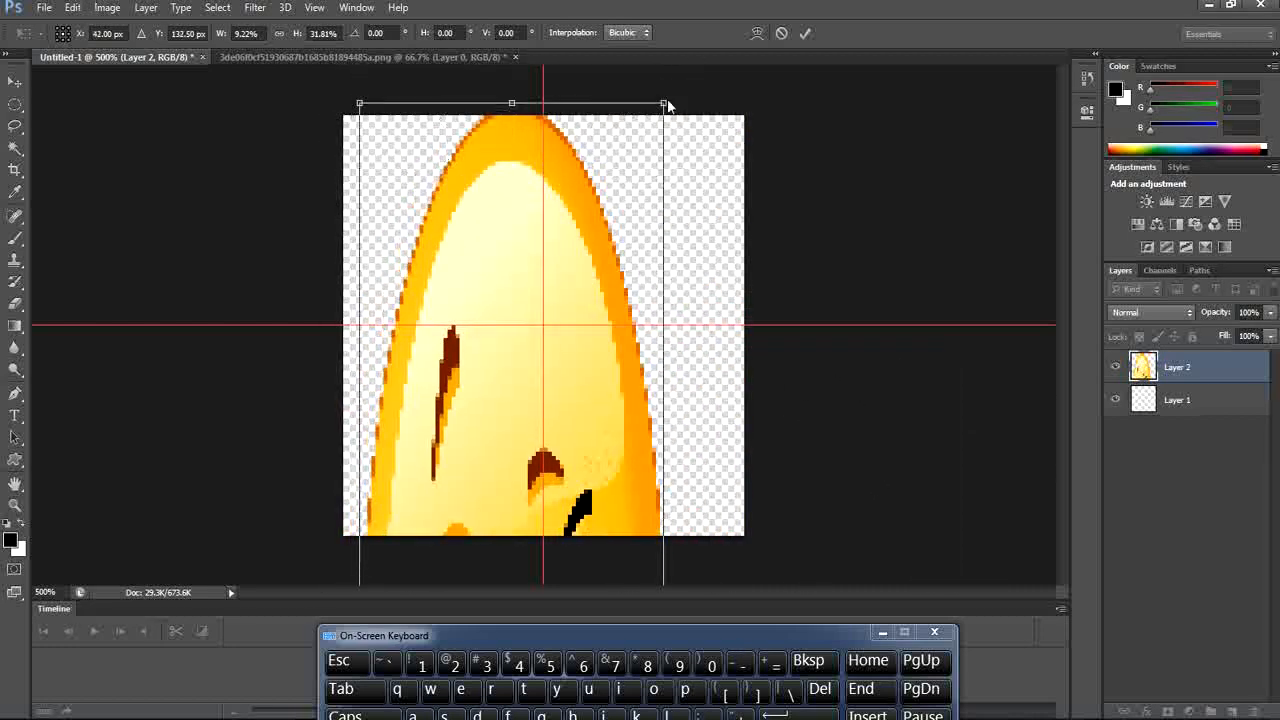
drag(667, 105, 531, 499)
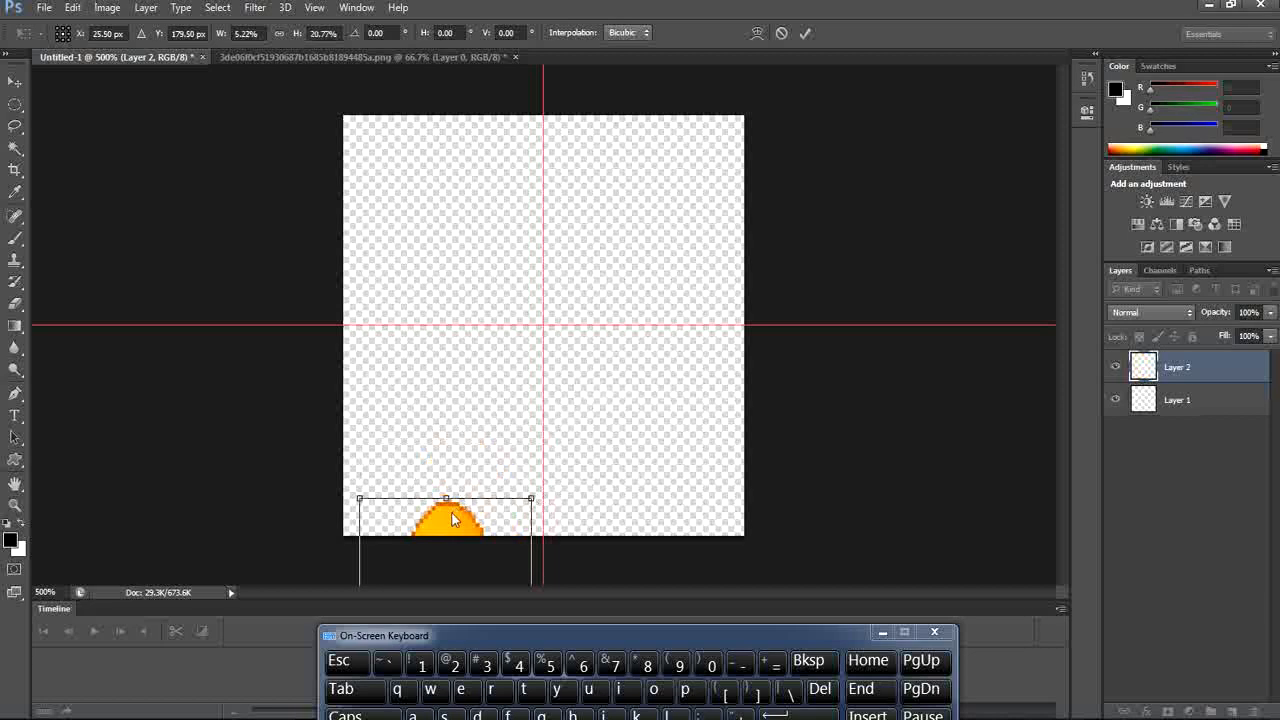
drag(451, 518, 515, 89)
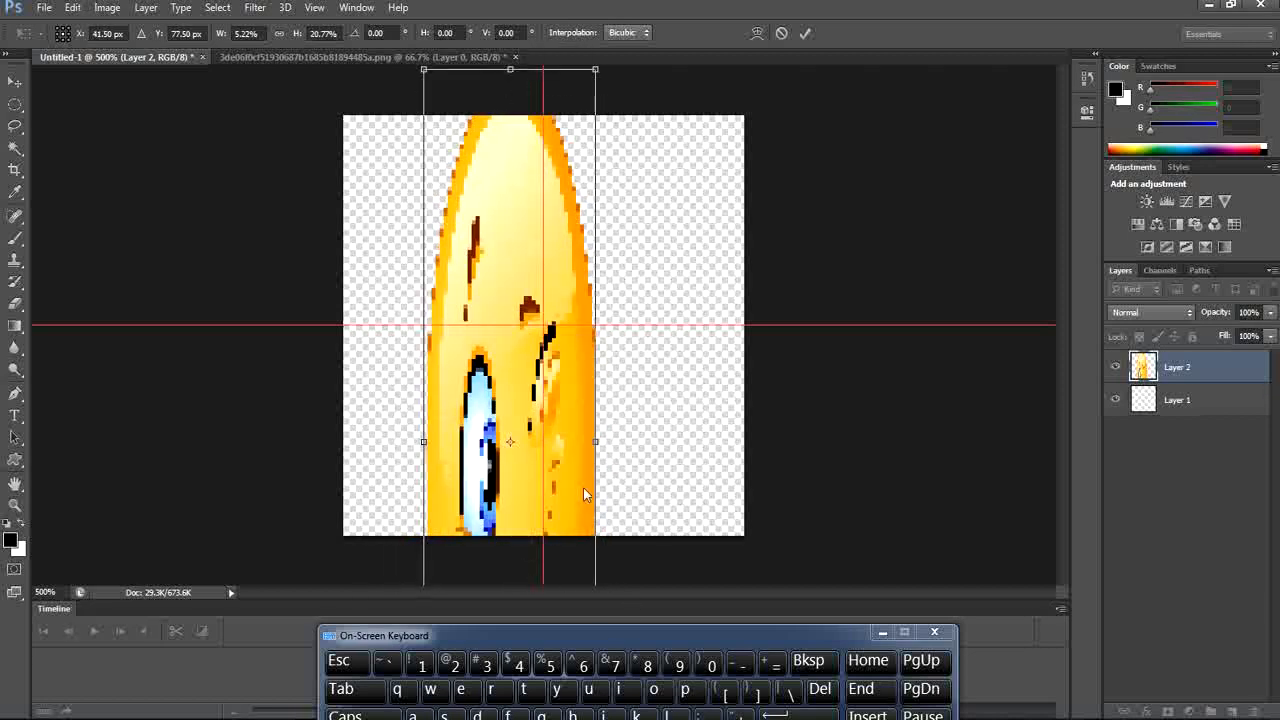
drag(507, 456, 465, 159)
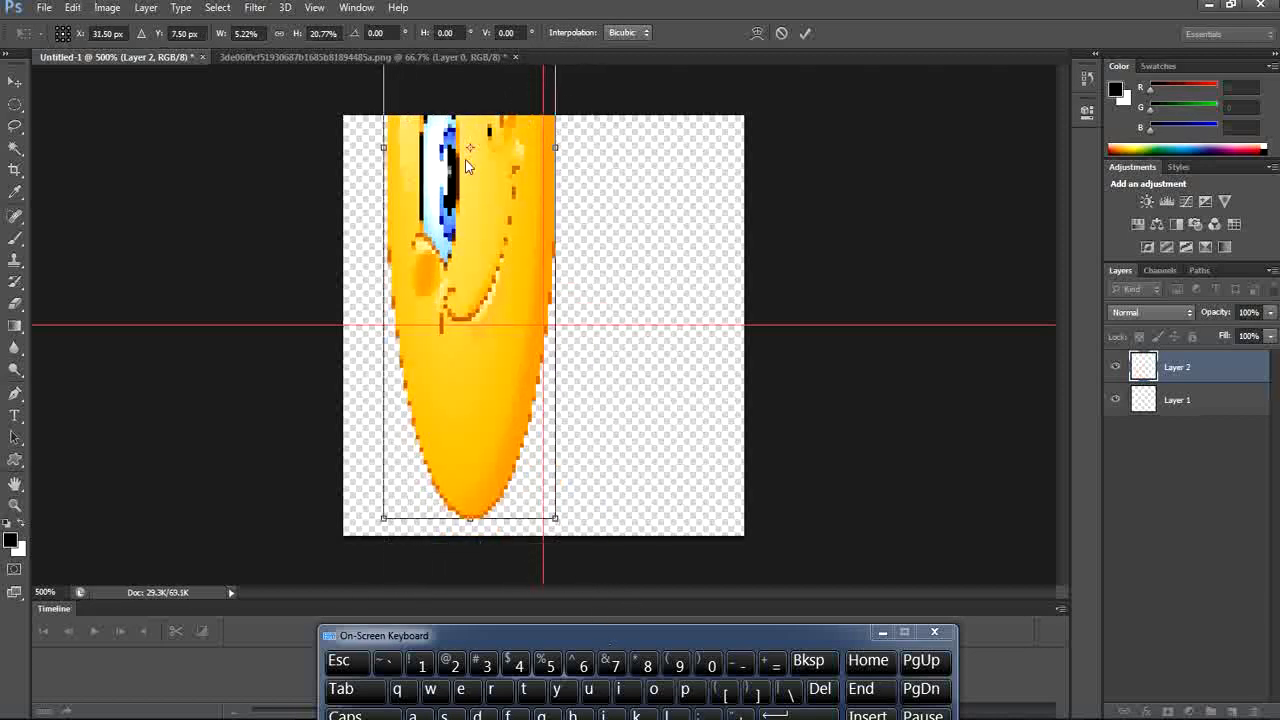
Rescale the smiley to about 7% width and 9% height so that it fits entirely within the tile
drag(555, 517, 490, 317)
drag(451, 210, 523, 460)
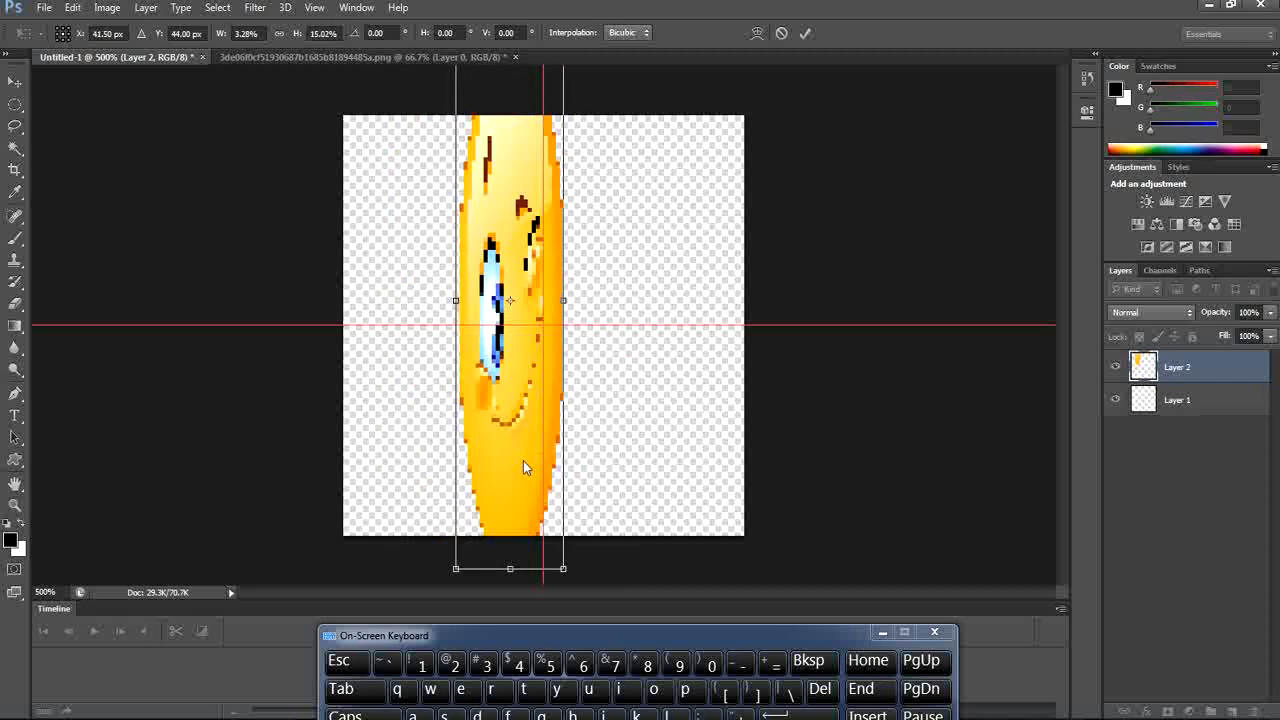
drag(565, 301, 718, 335)
drag(719, 569, 576, 391)
drag(480, 160, 496, 287)
drag(591, 160, 703, 187)
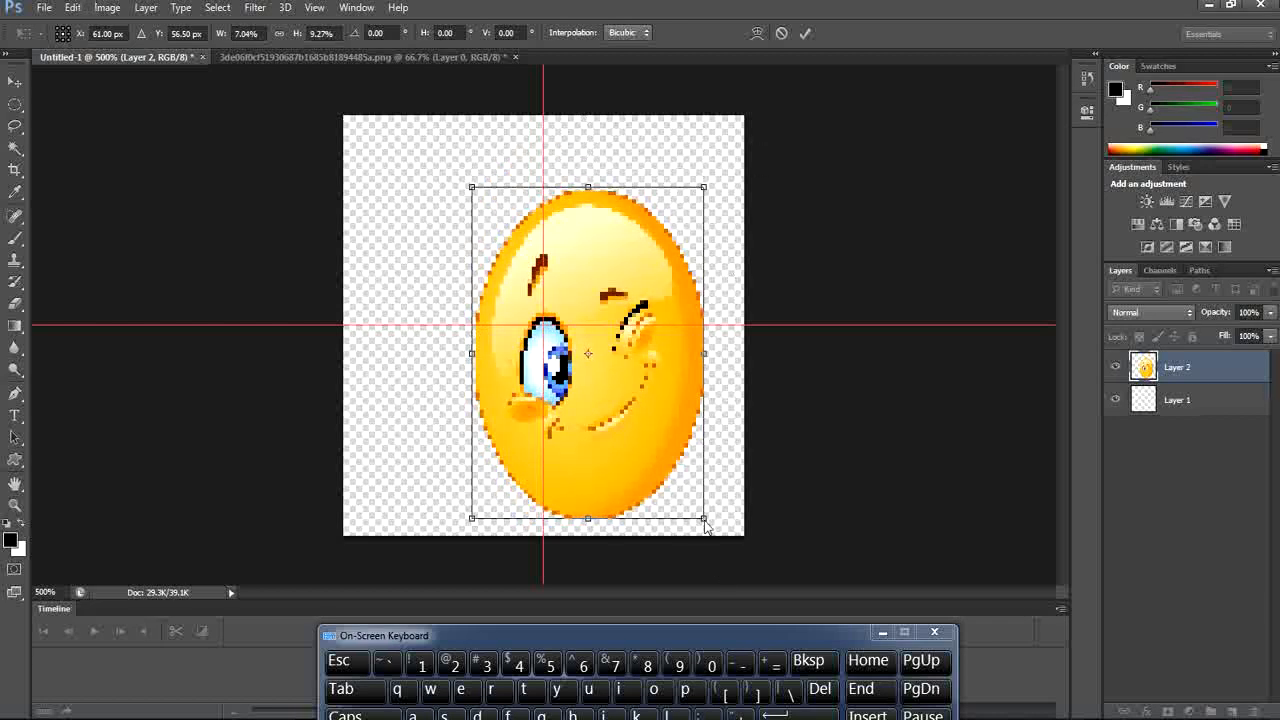
Reduce the smiley to about 5.2% width and 6.2% height, center it on the guides' intersection and apply the transform
drag(702, 515, 615, 405)
drag(577, 270, 578, 305)
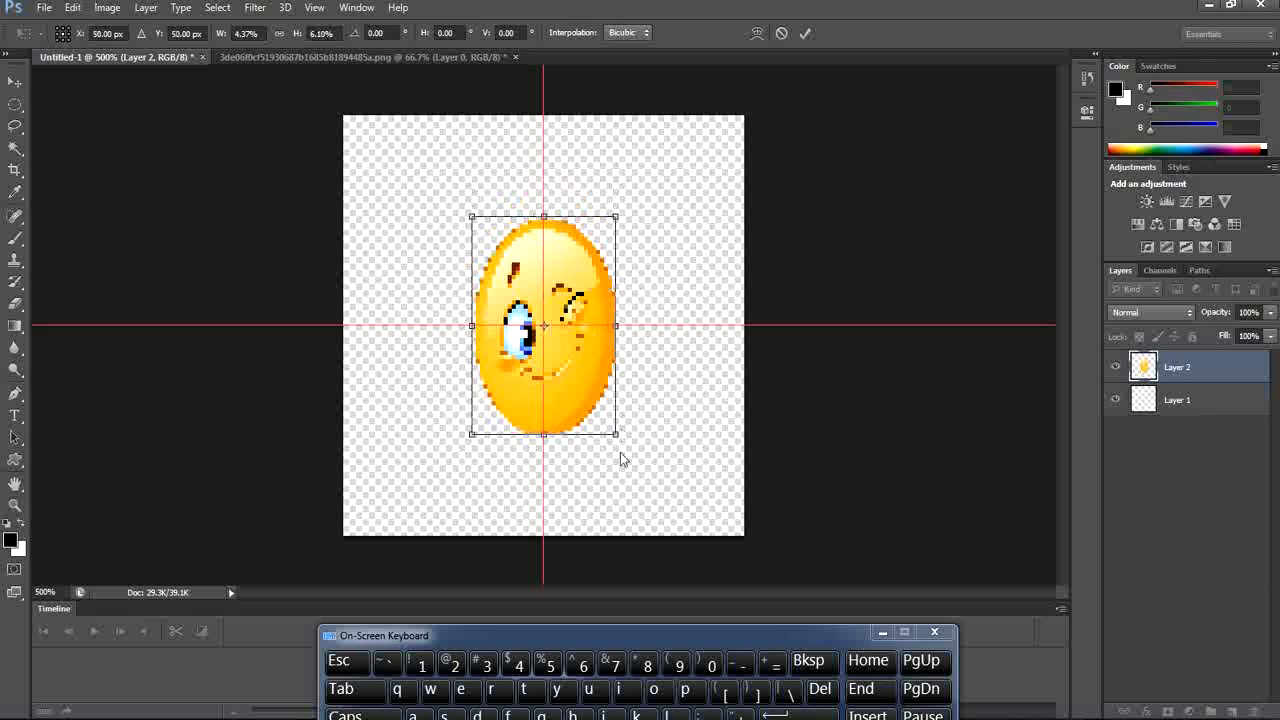
drag(616, 435, 645, 441)
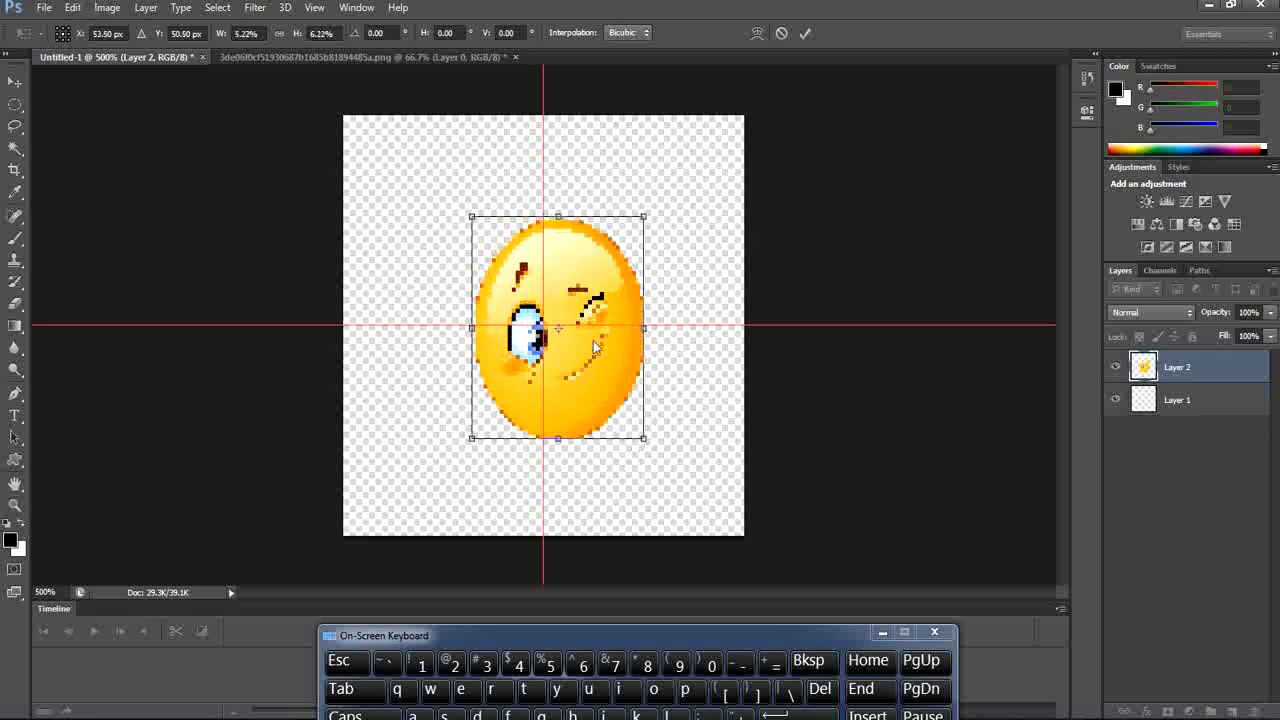
drag(590, 350, 572, 349)
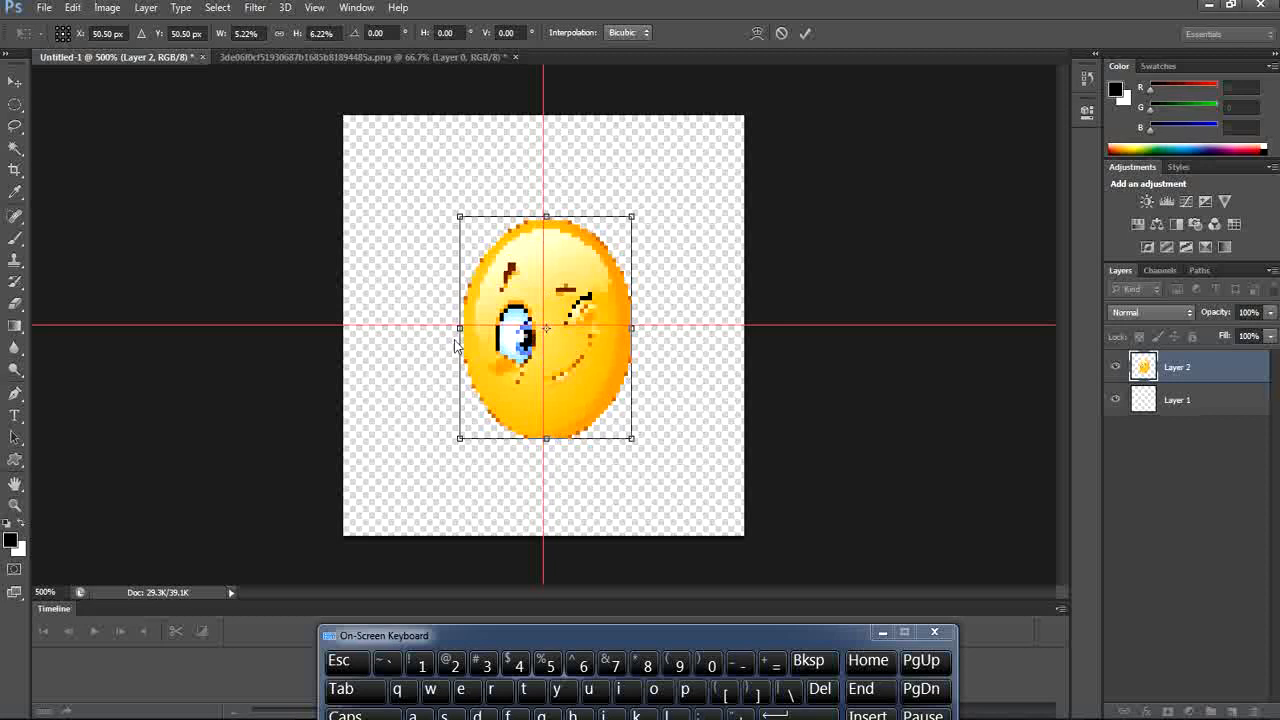
click(806, 34)
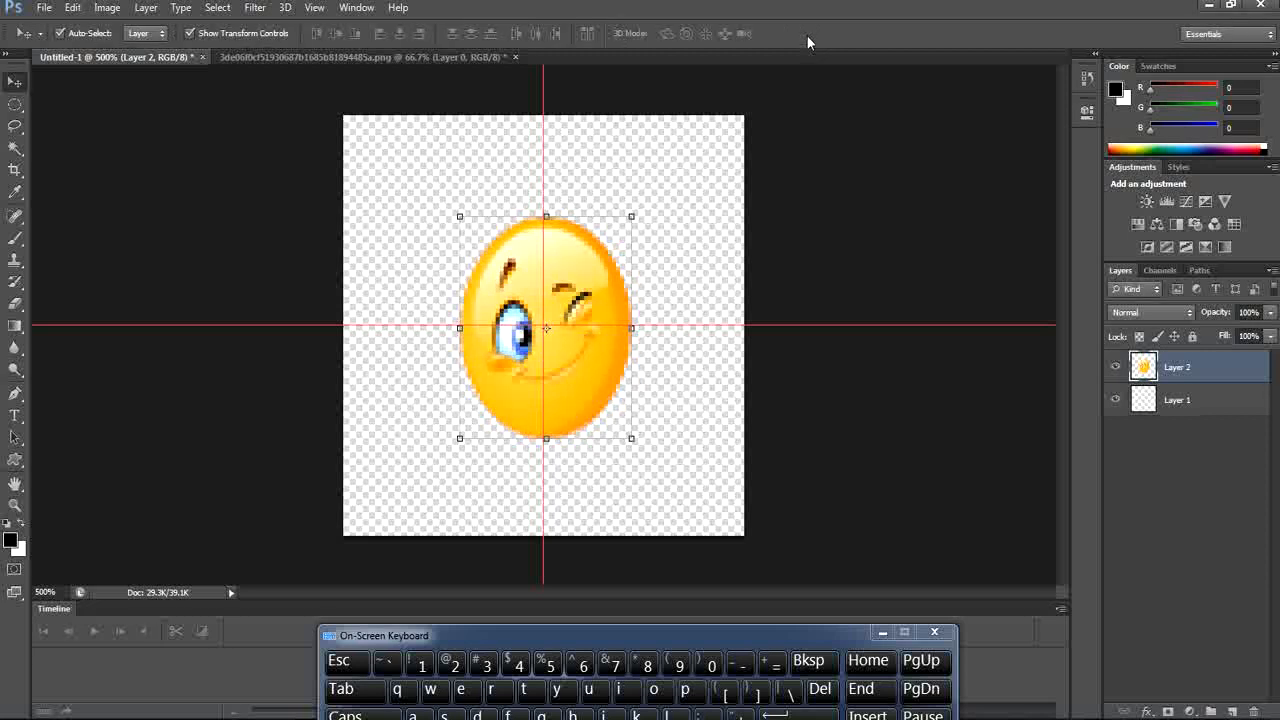
Duplicate the smiley layer and offset the copy by +50 pixels horizontally and vertically with Wrap Around
right_click(1201, 368)
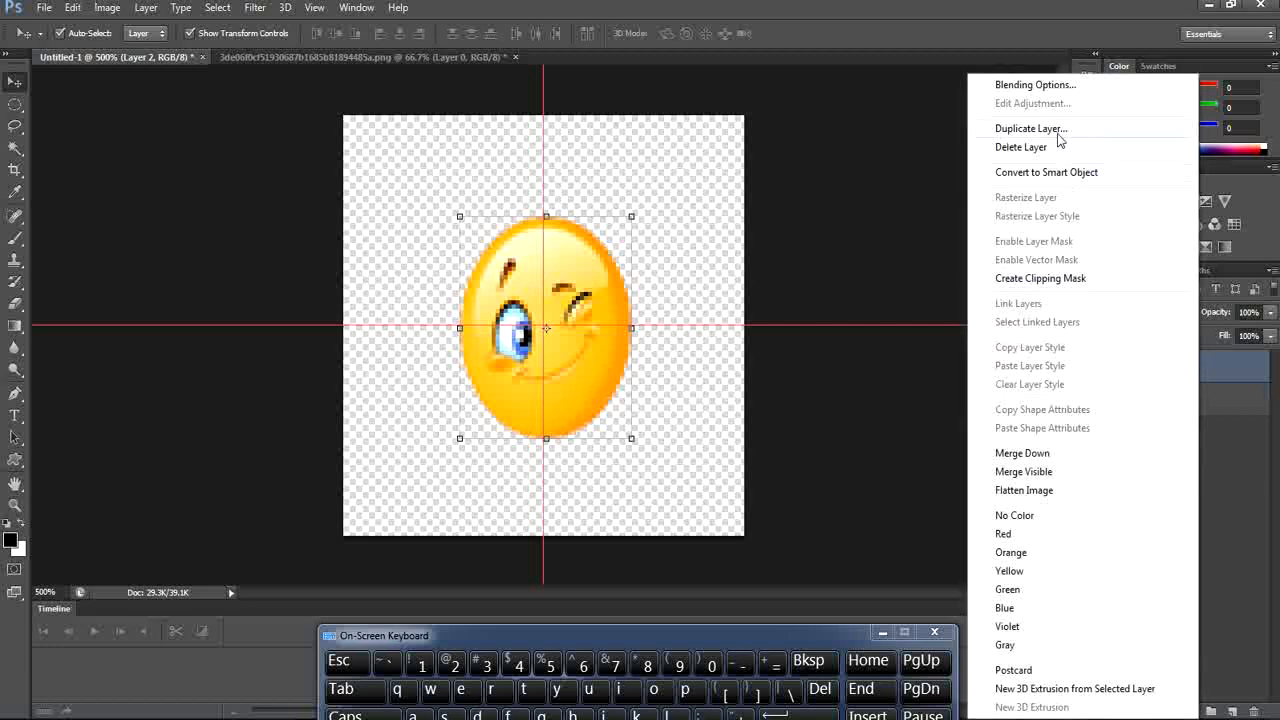
click(1058, 133)
click(768, 221)
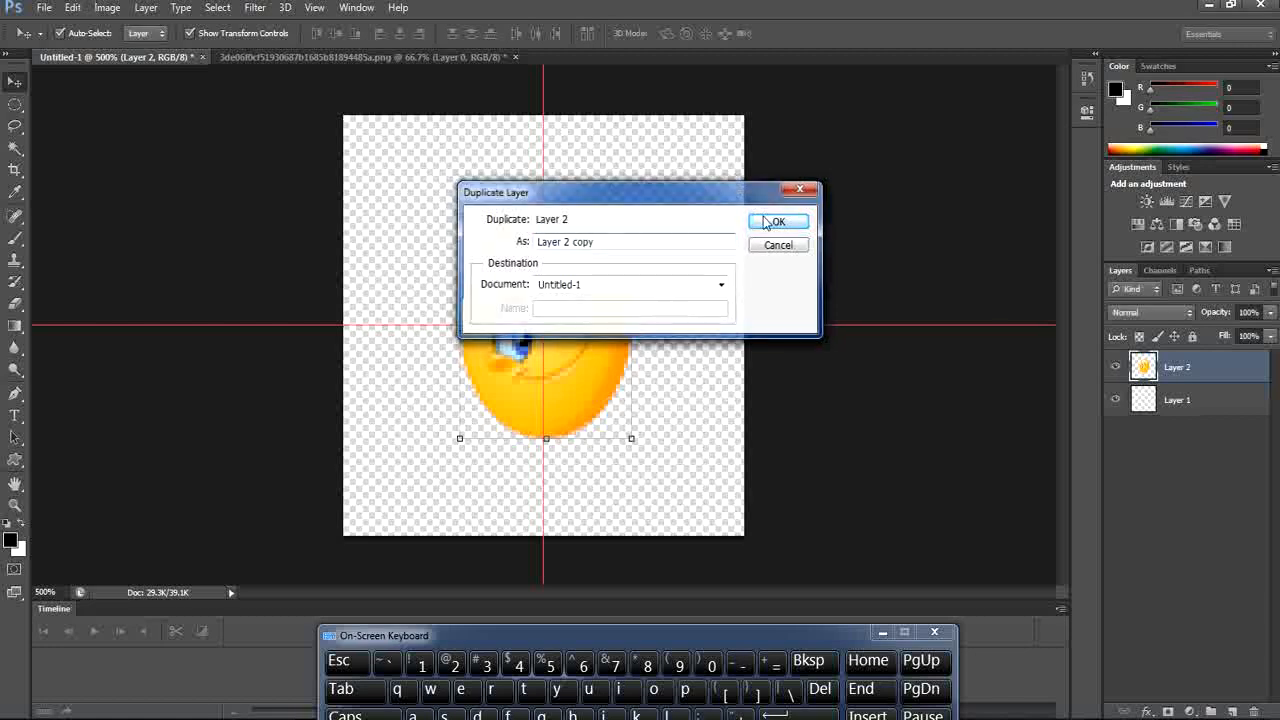
click(255, 7)
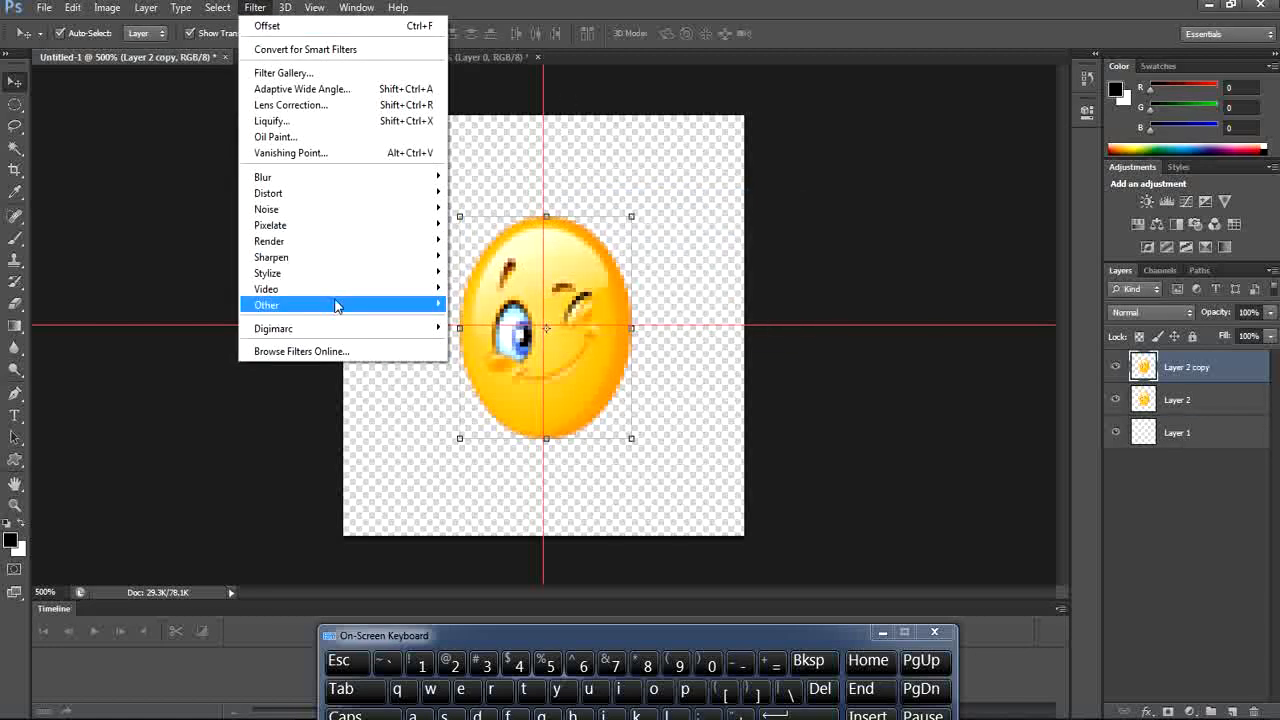
mouse_move(374, 294)
click(476, 367)
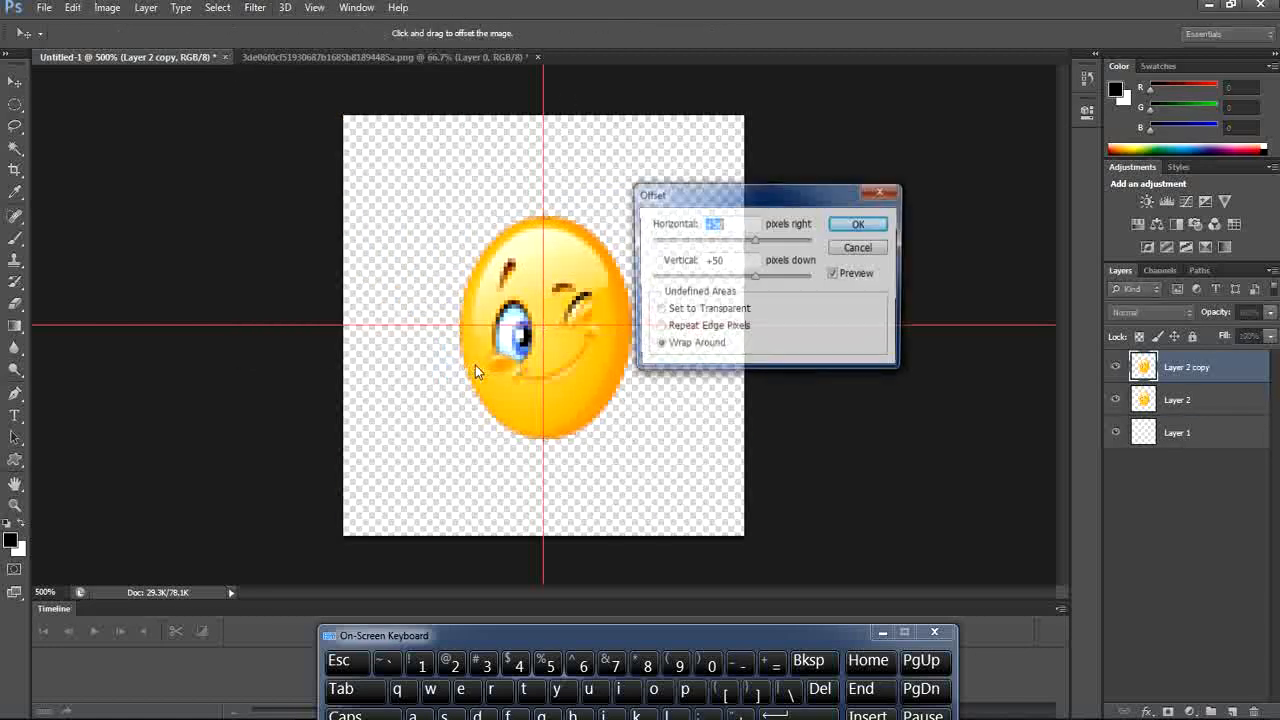
click(857, 224)
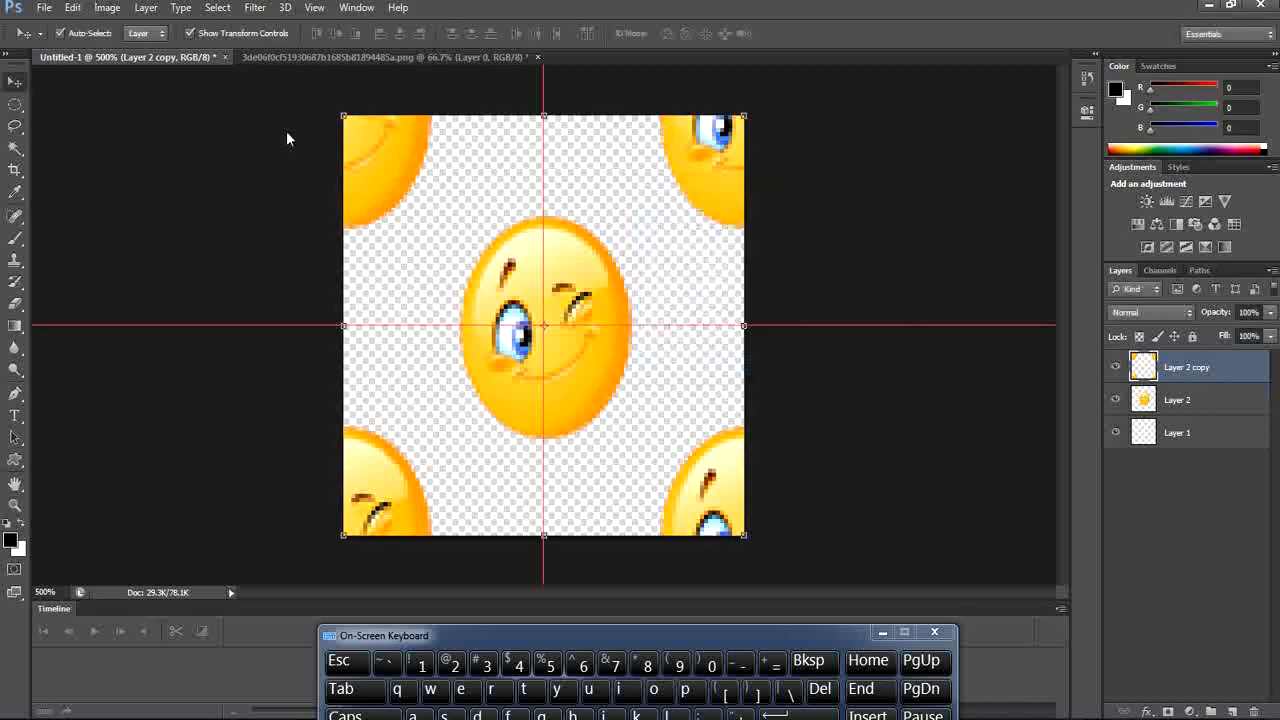
Define the smiley tile as a pattern named "smile"
click(74, 8)
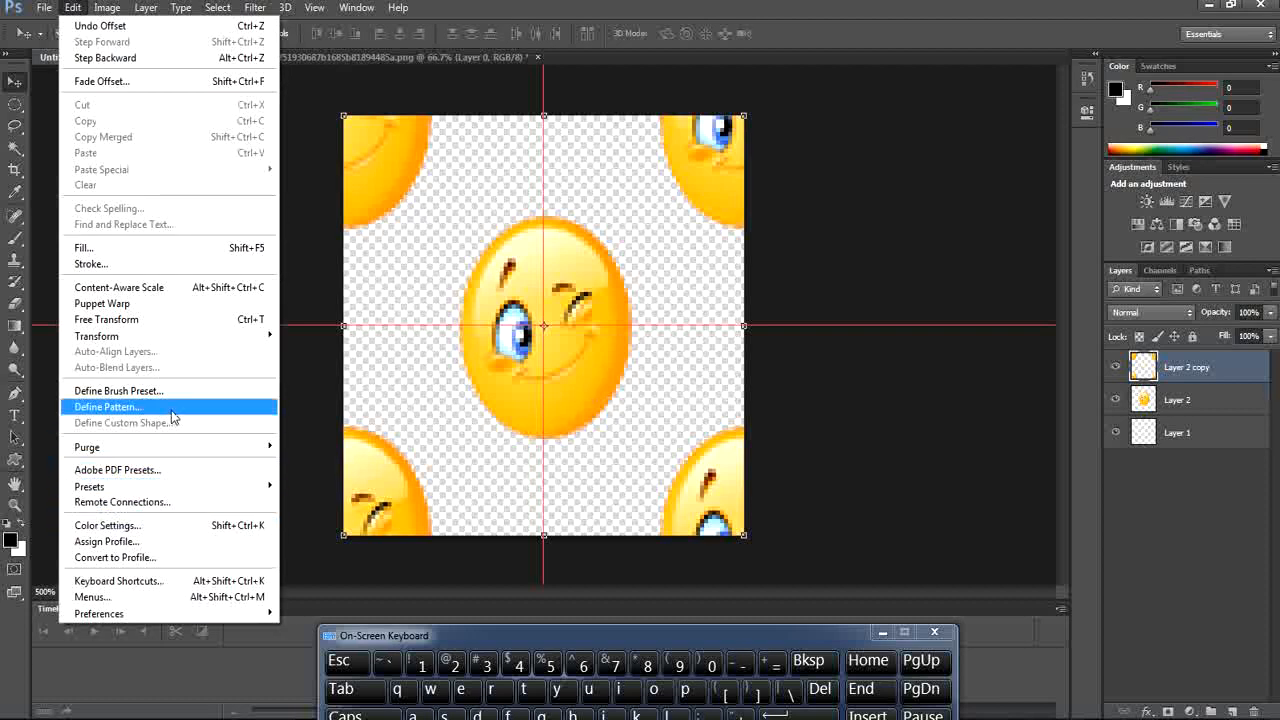
click(110, 407)
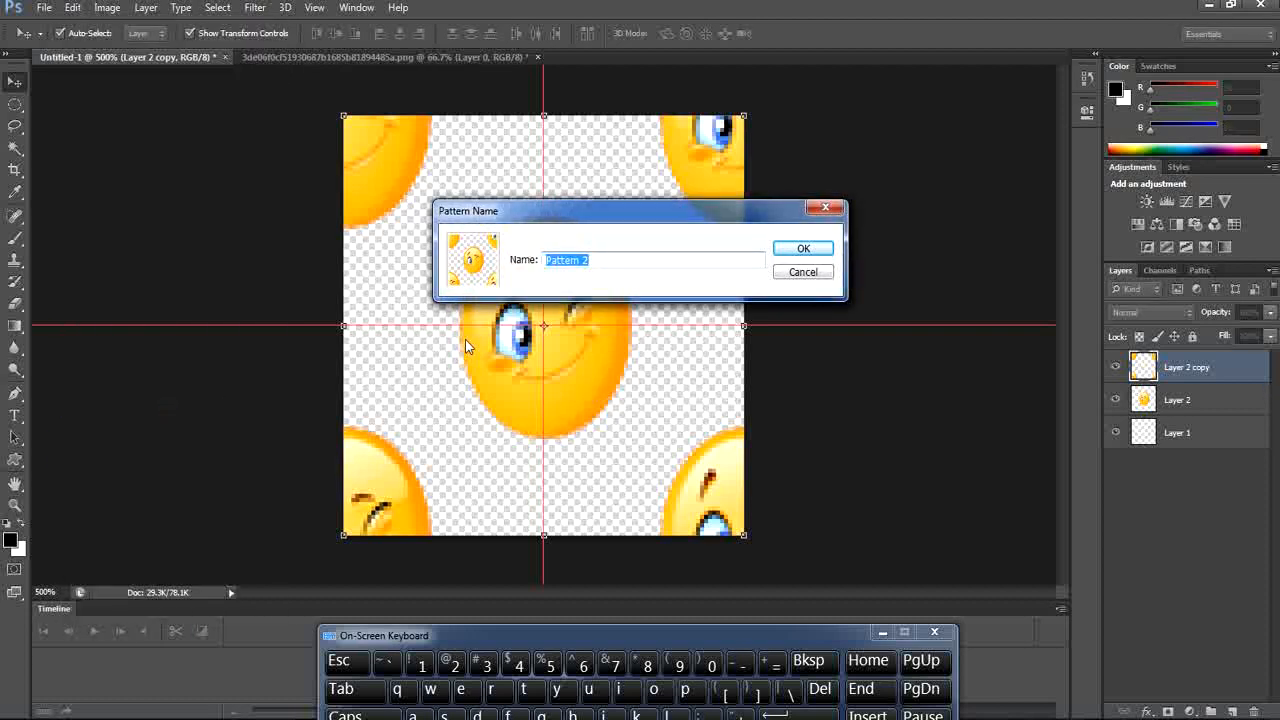
text(smile)
click(818, 251)
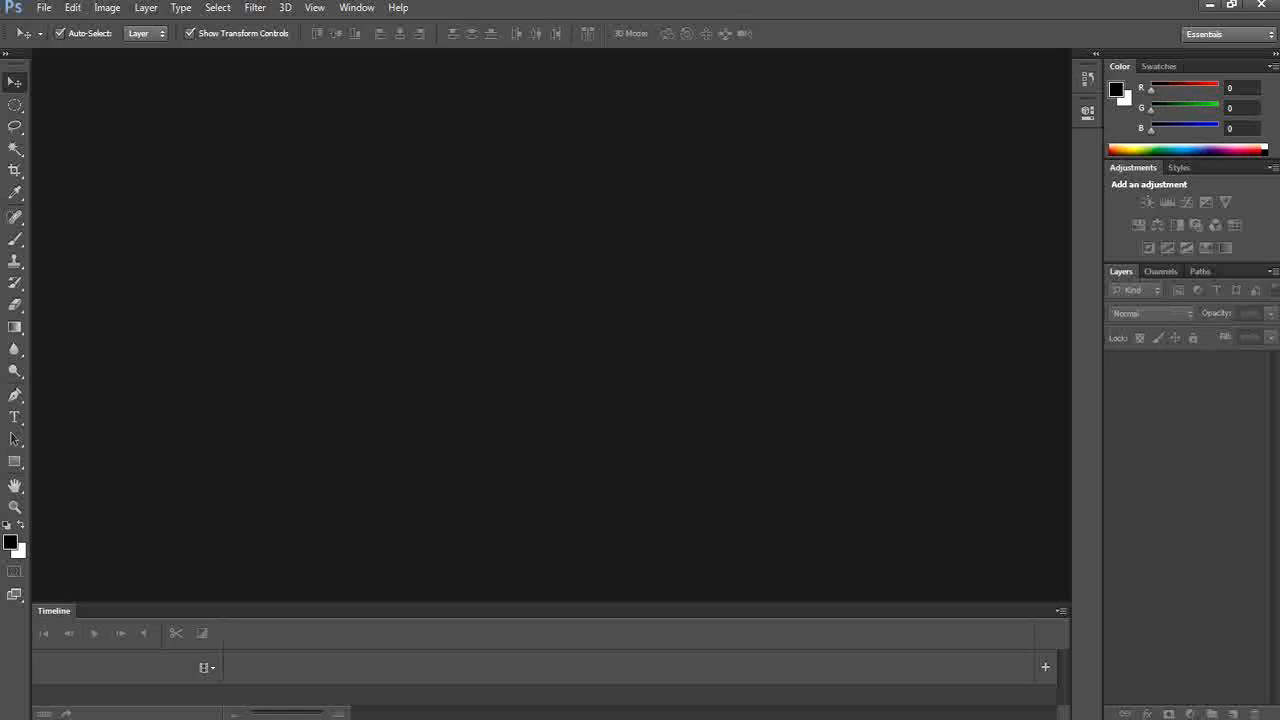
Create a new 1000 by 1000 pixel document with a white background, named "Mix & Match -" followed by the author's first name
click(44, 8)
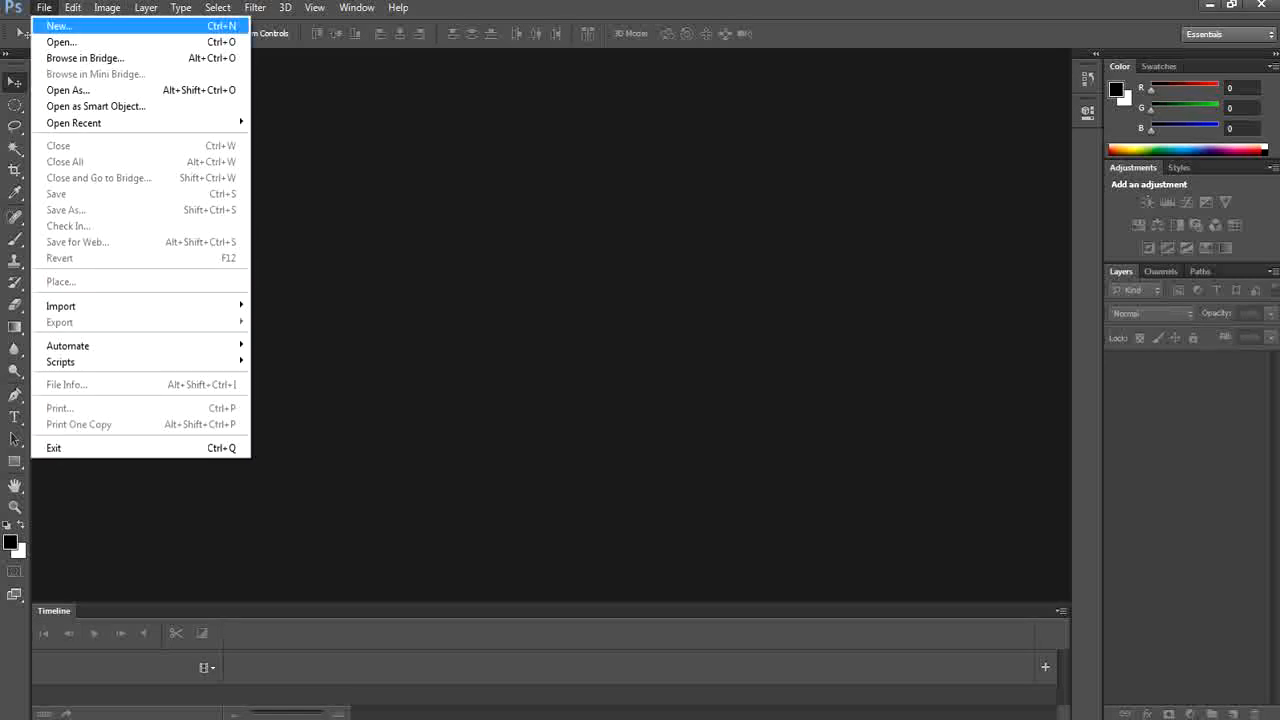
click(60, 26)
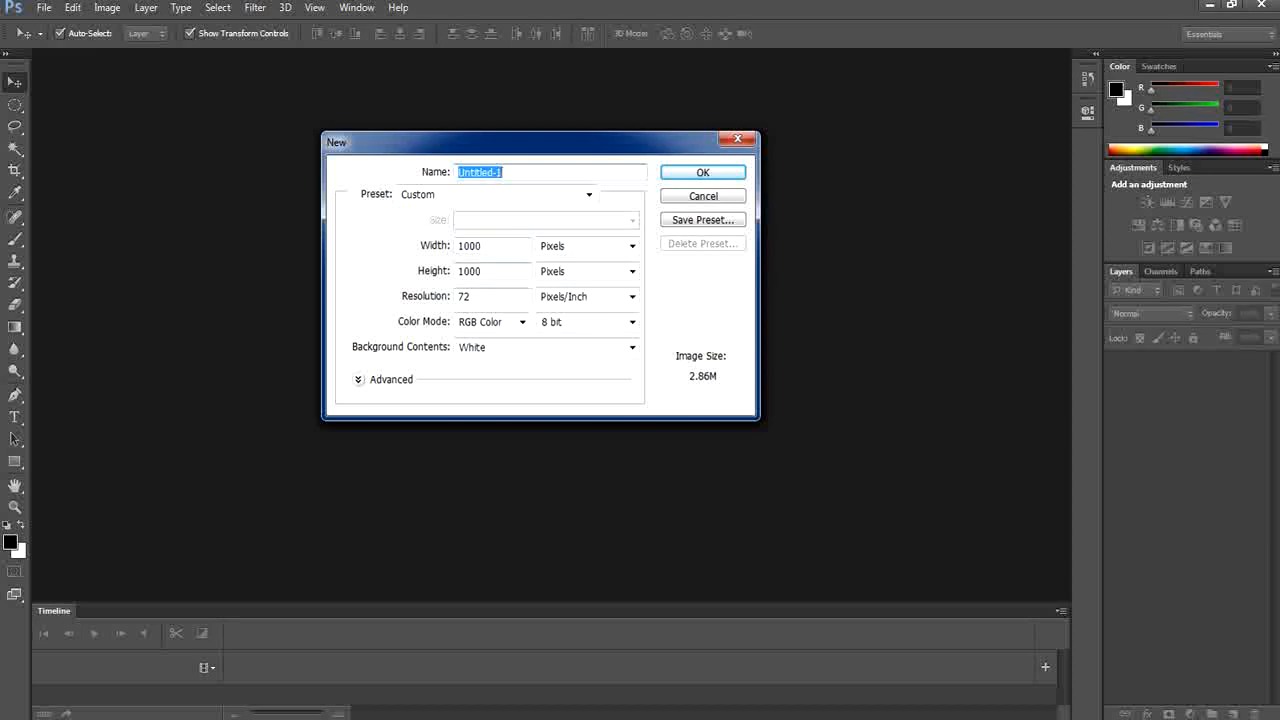
click(632, 347)
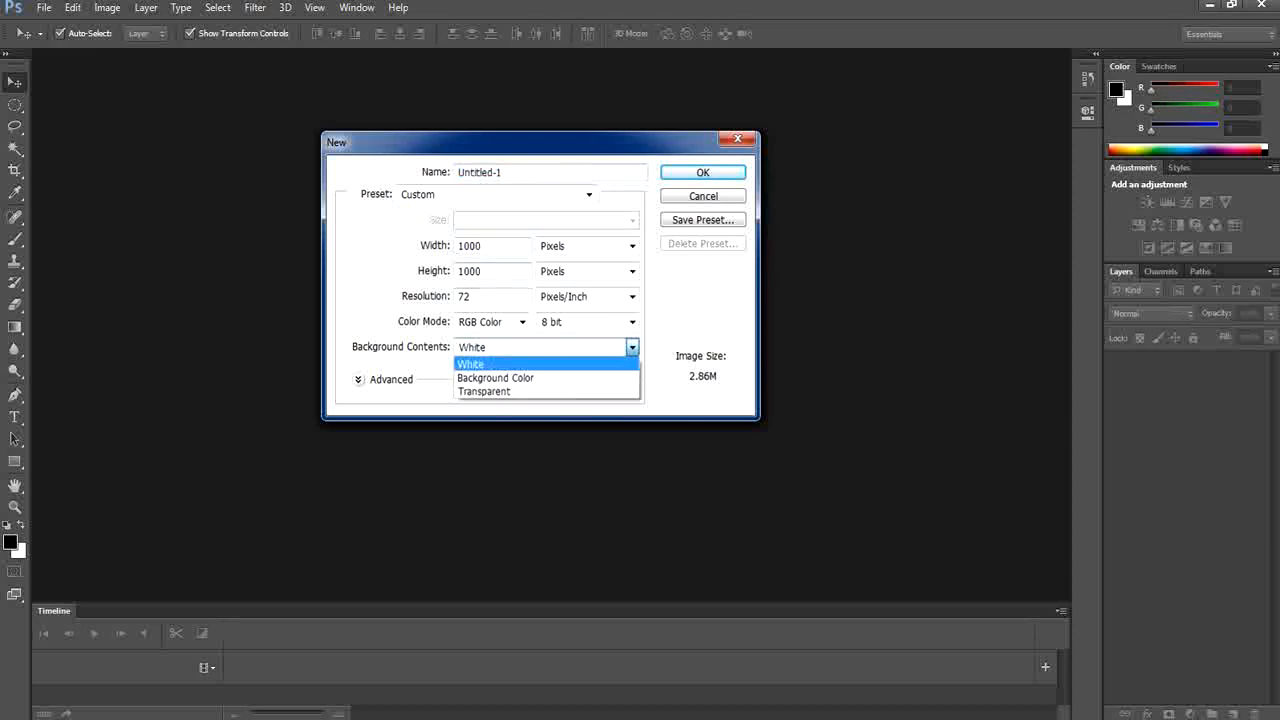
click(540, 363)
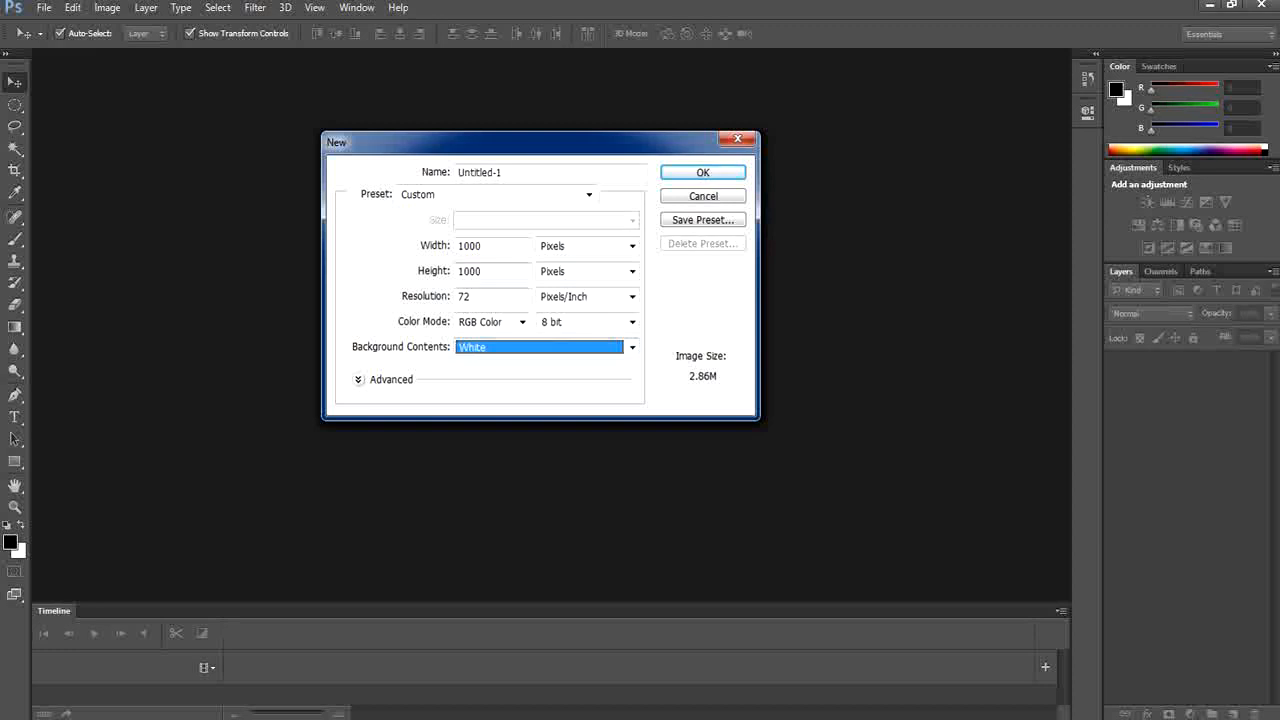
key(BackSpace)
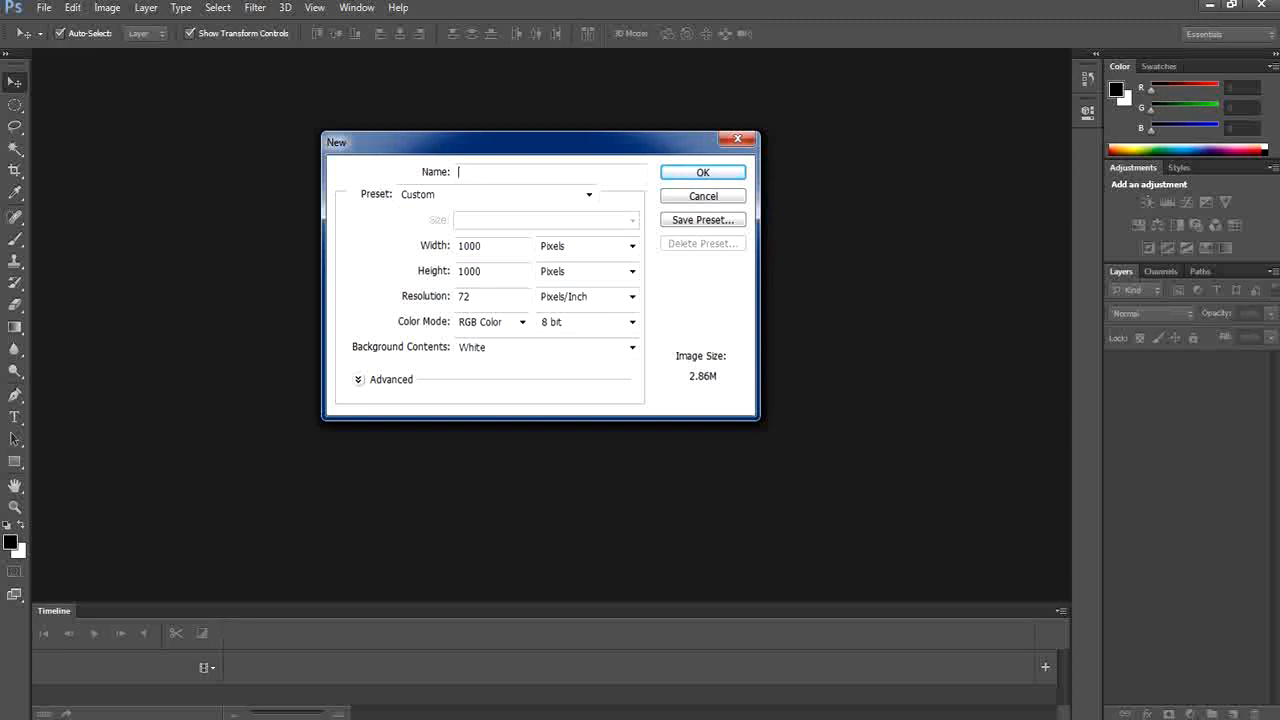
text(Mix & Match -Fatma)
key(Return)
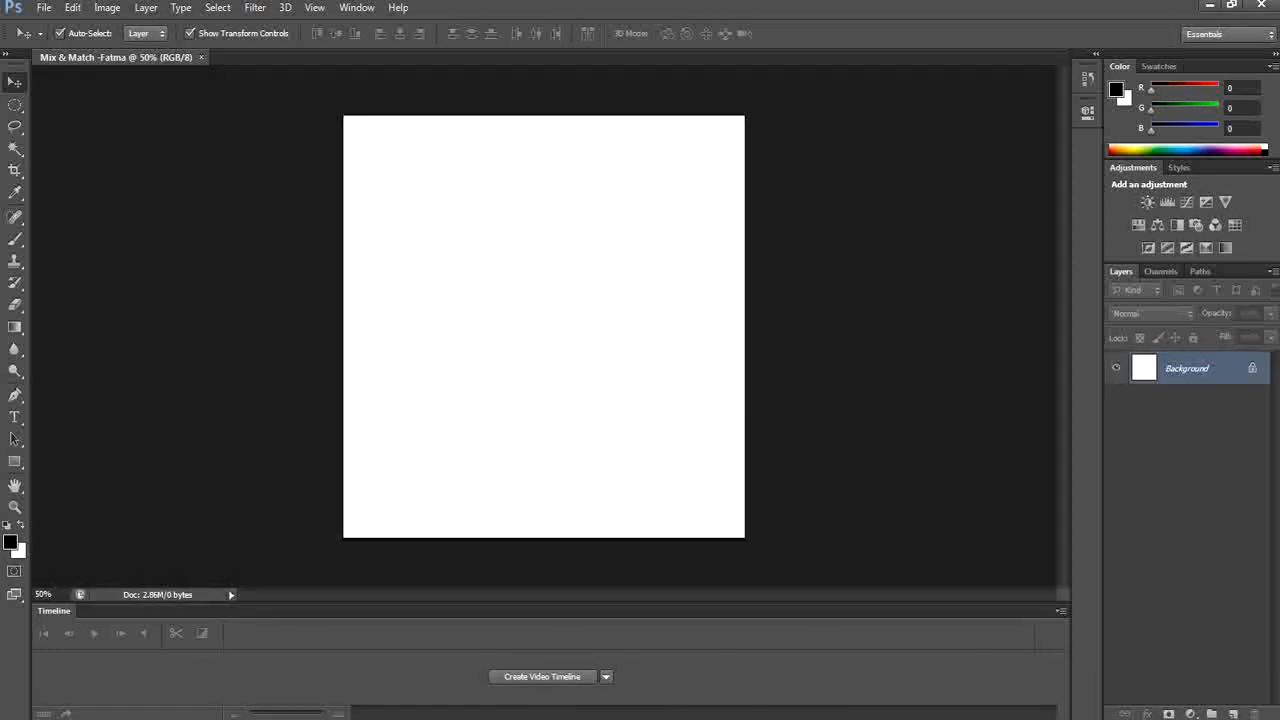
Add a new layer above the Background and fill it with the black heart custom pattern
click(1233, 713)
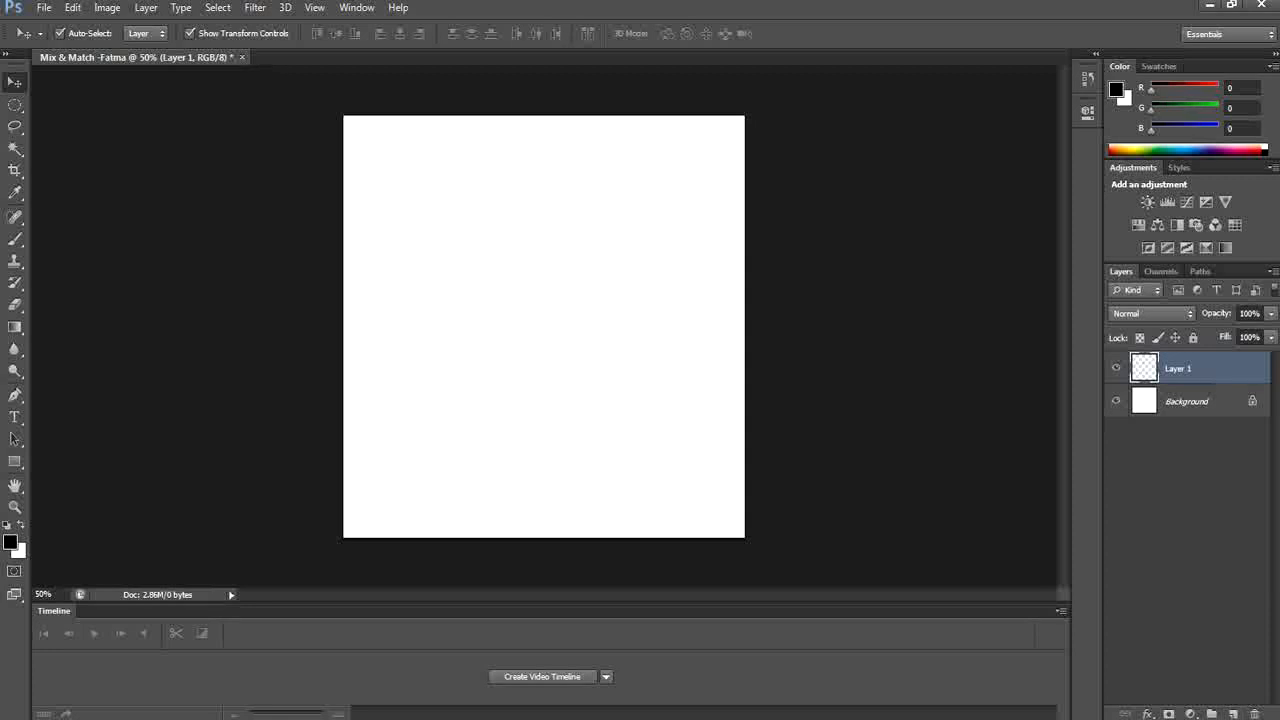
click(73, 7)
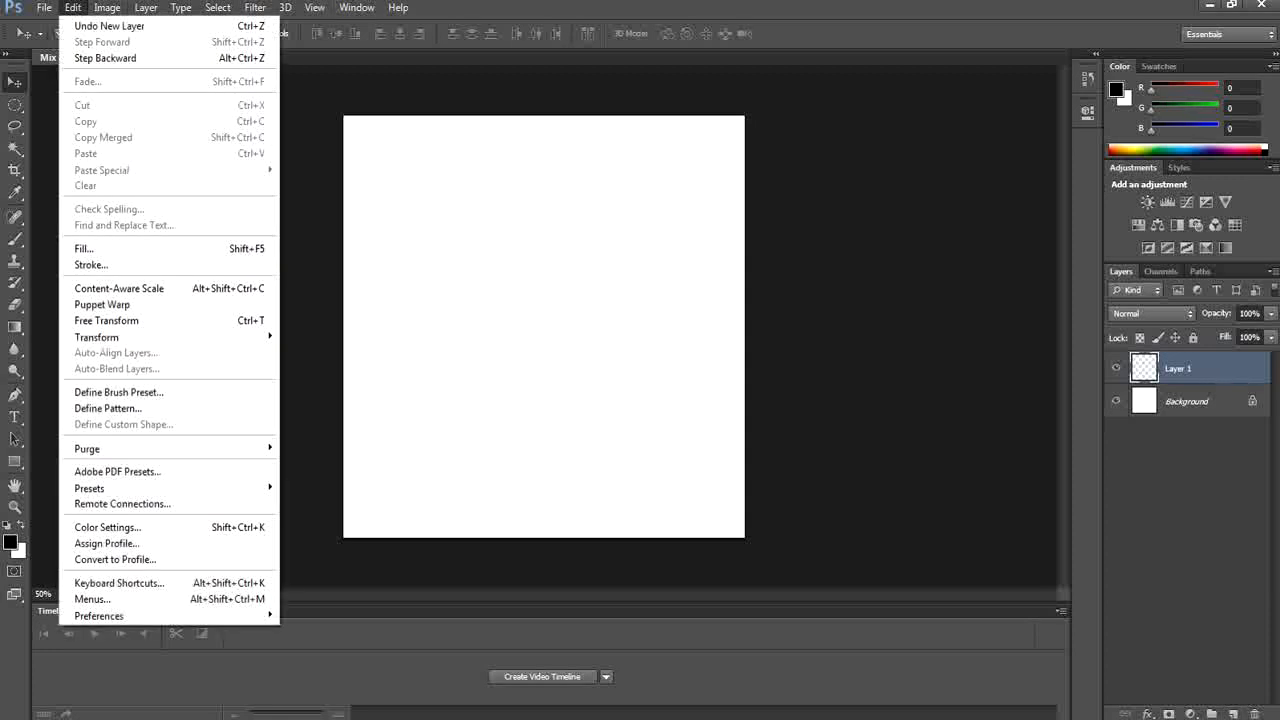
click(84, 248)
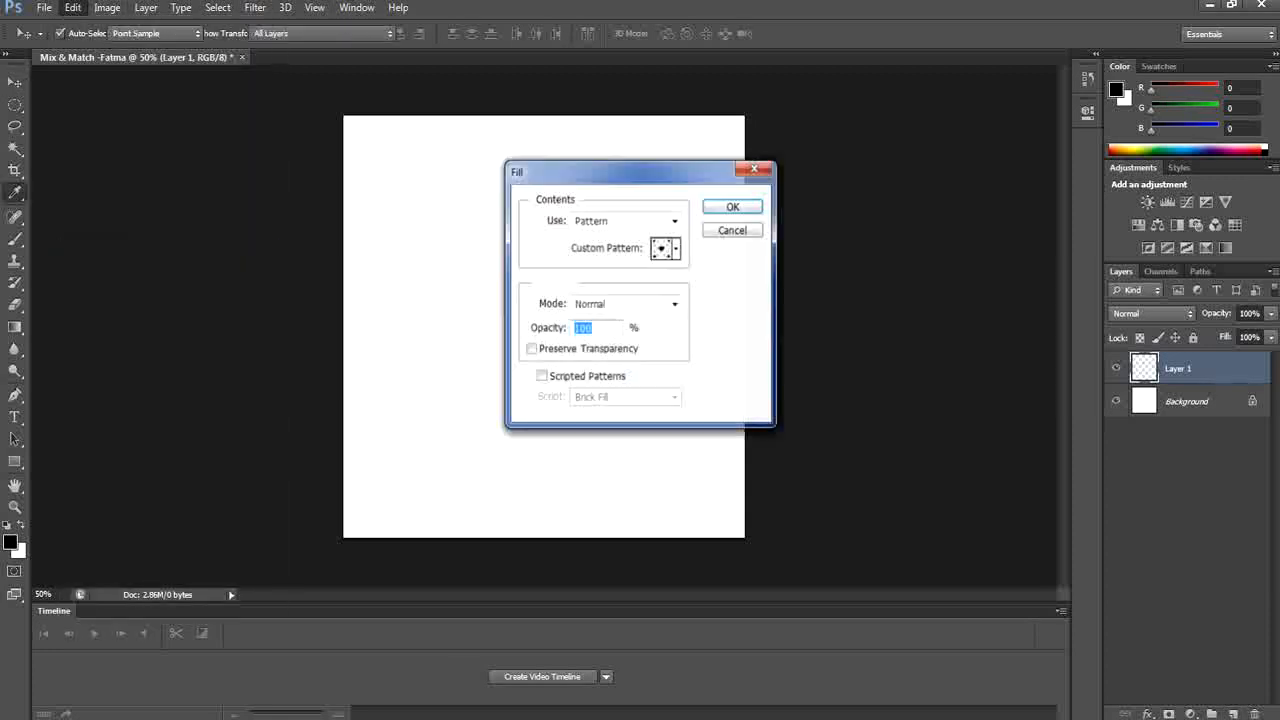
click(675, 220)
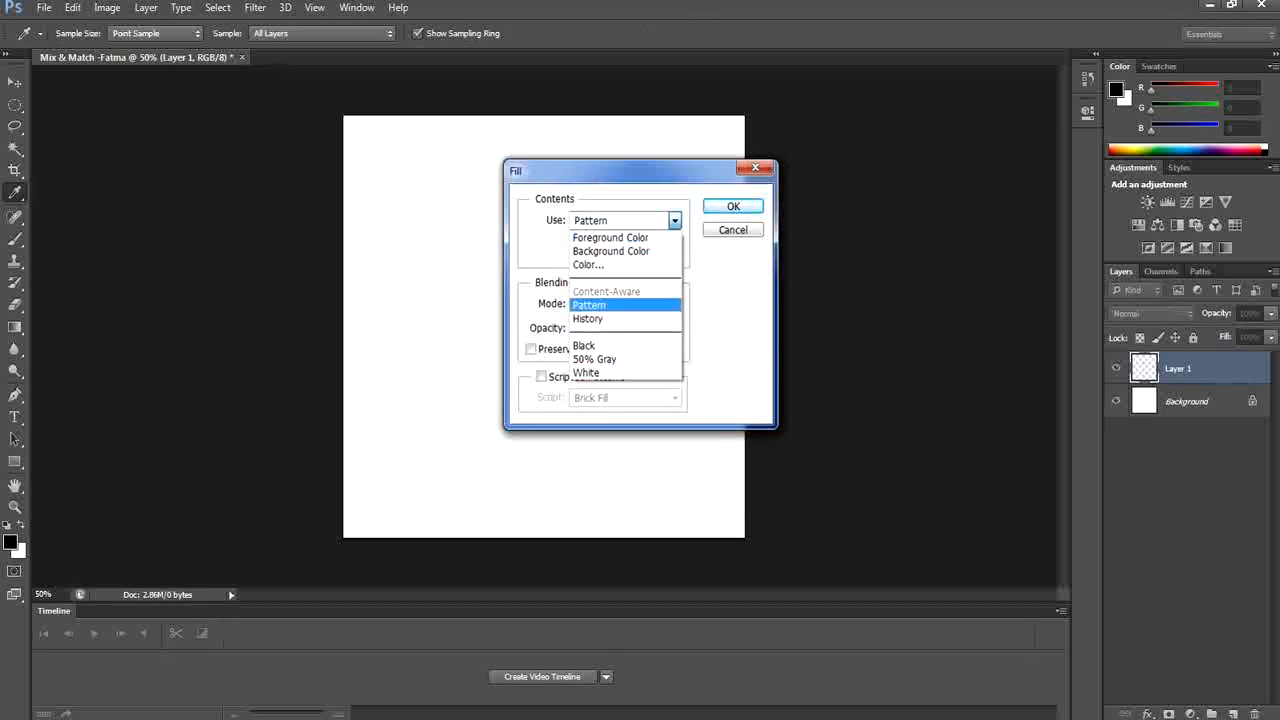
click(589, 304)
click(676, 248)
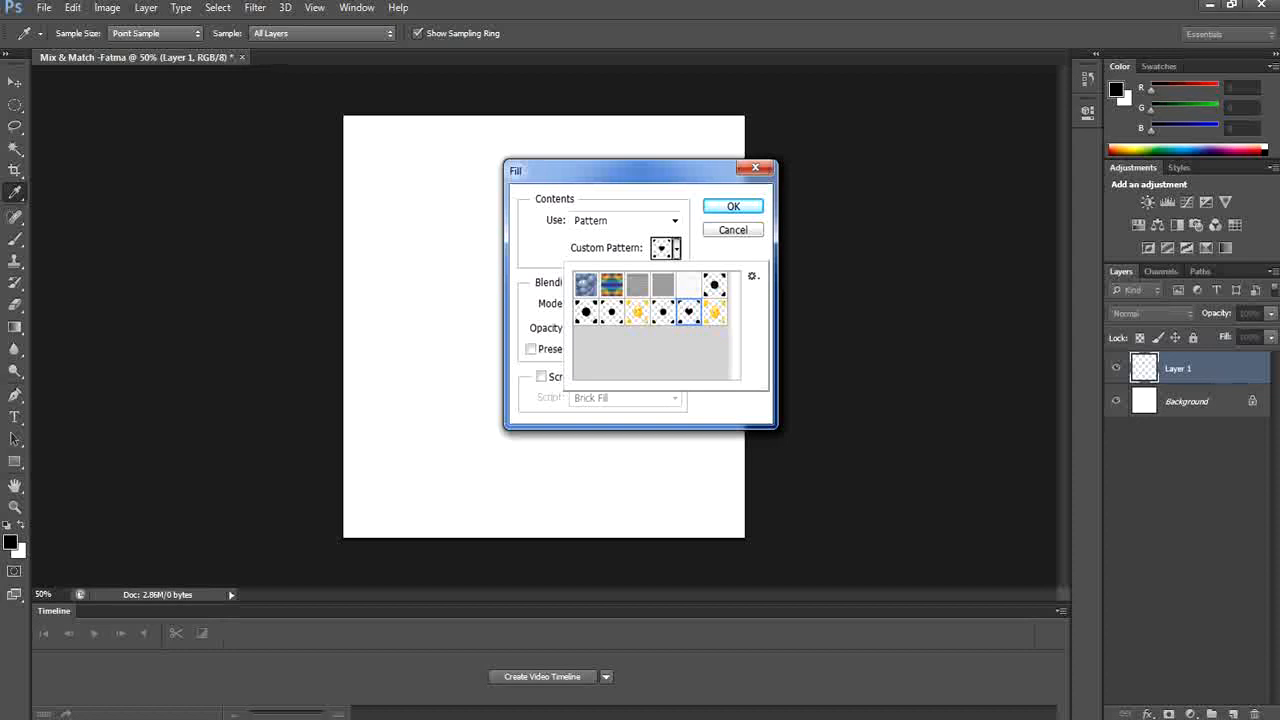
click(733, 206)
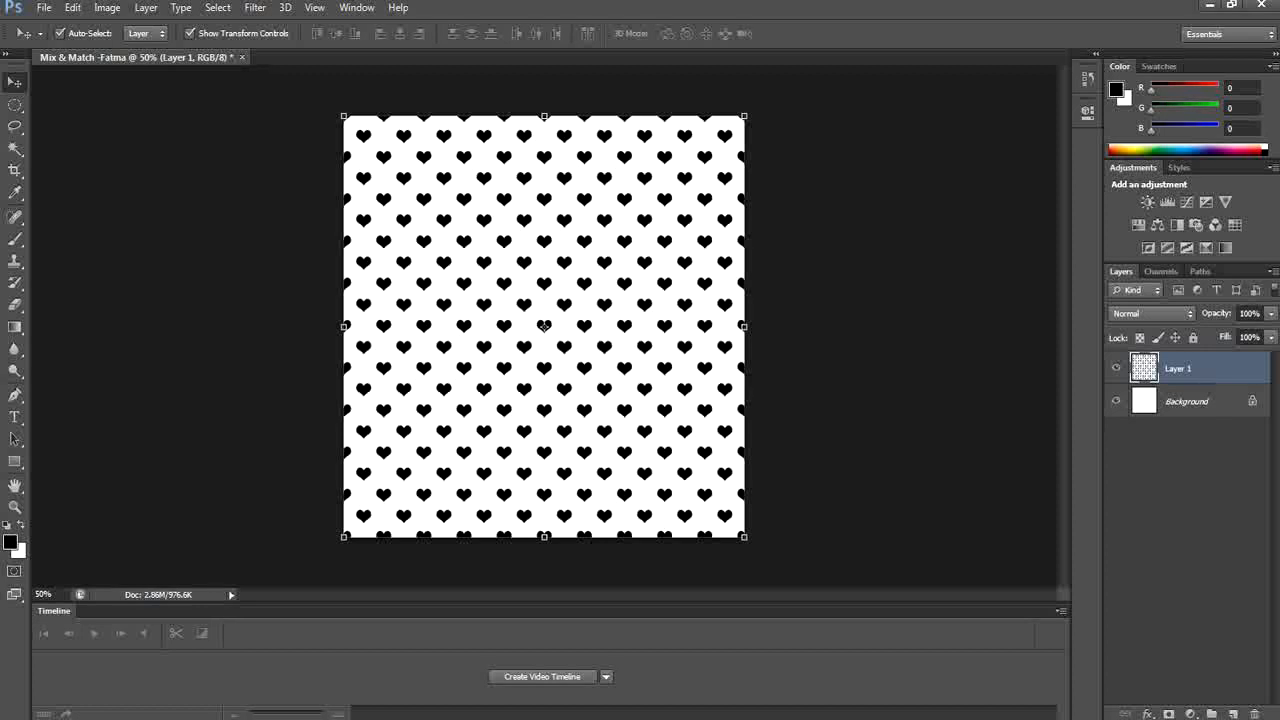
Add a Solid Color fill layer between the Background and the heart pattern layer
click(1190, 401)
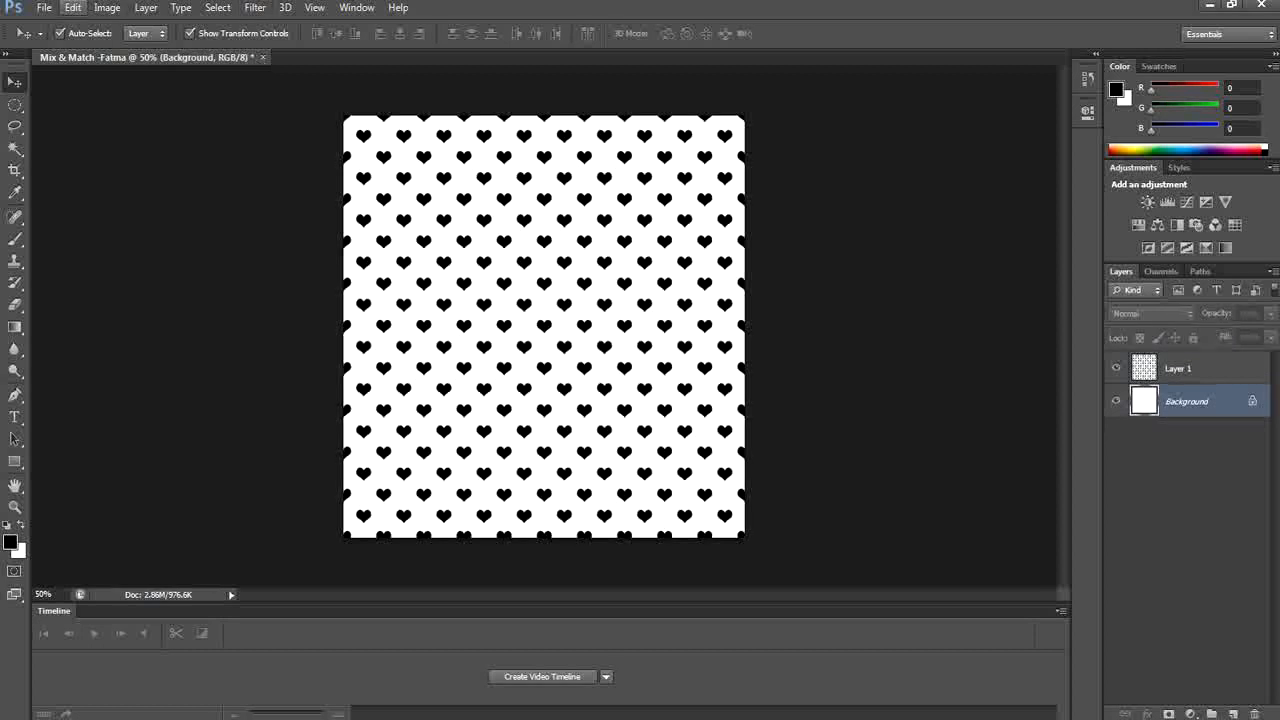
click(73, 7)
click(85, 249)
click(1190, 714)
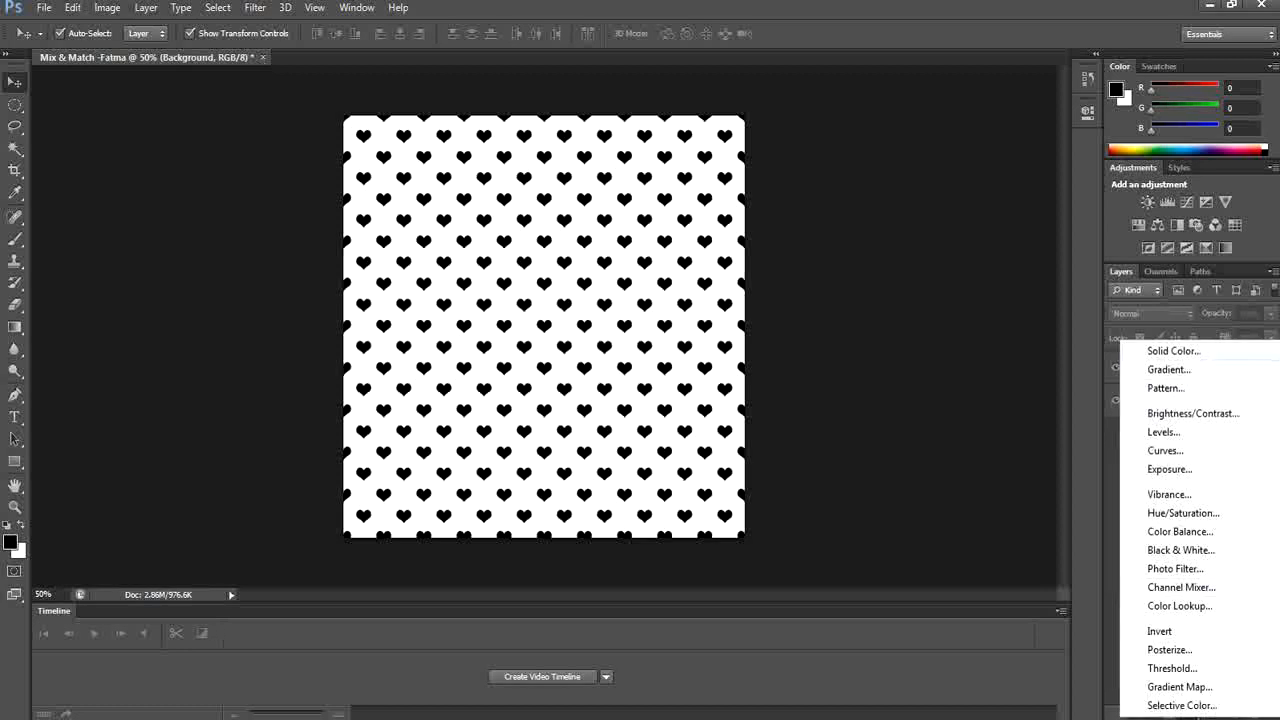
click(1173, 351)
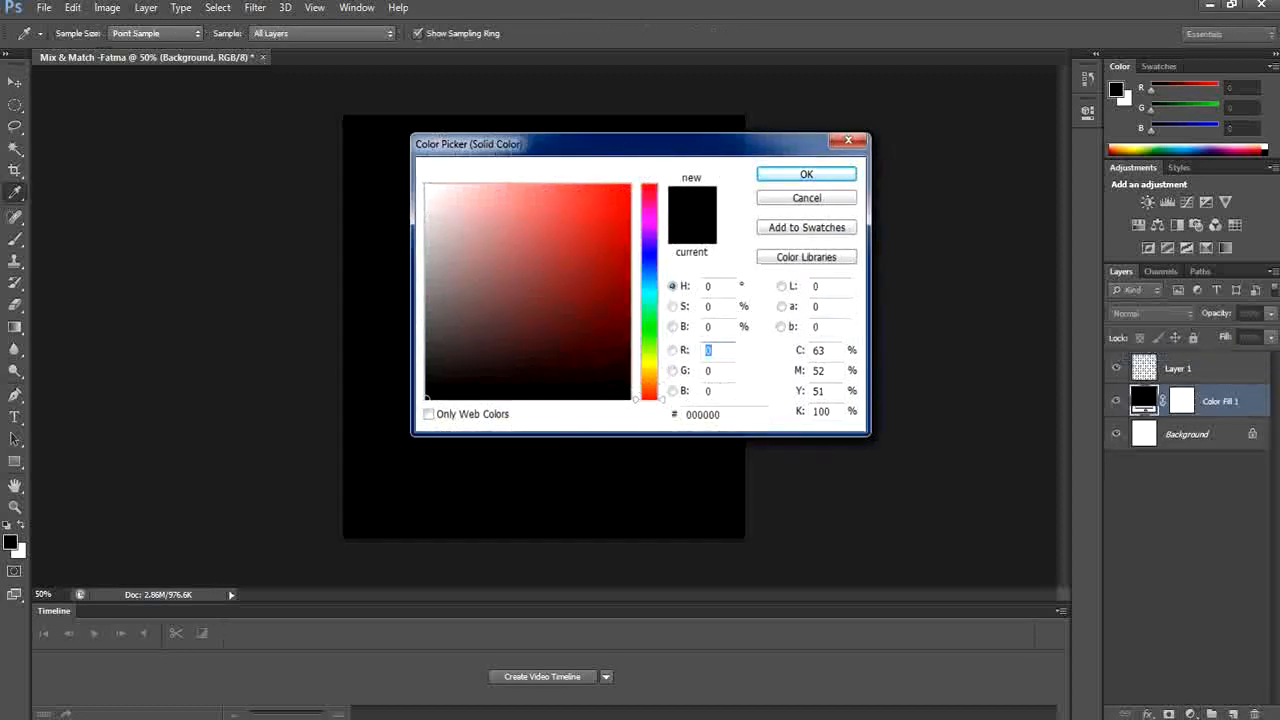
Set the new fill layer's color to the muted grayish blue #747690
click(650, 259)
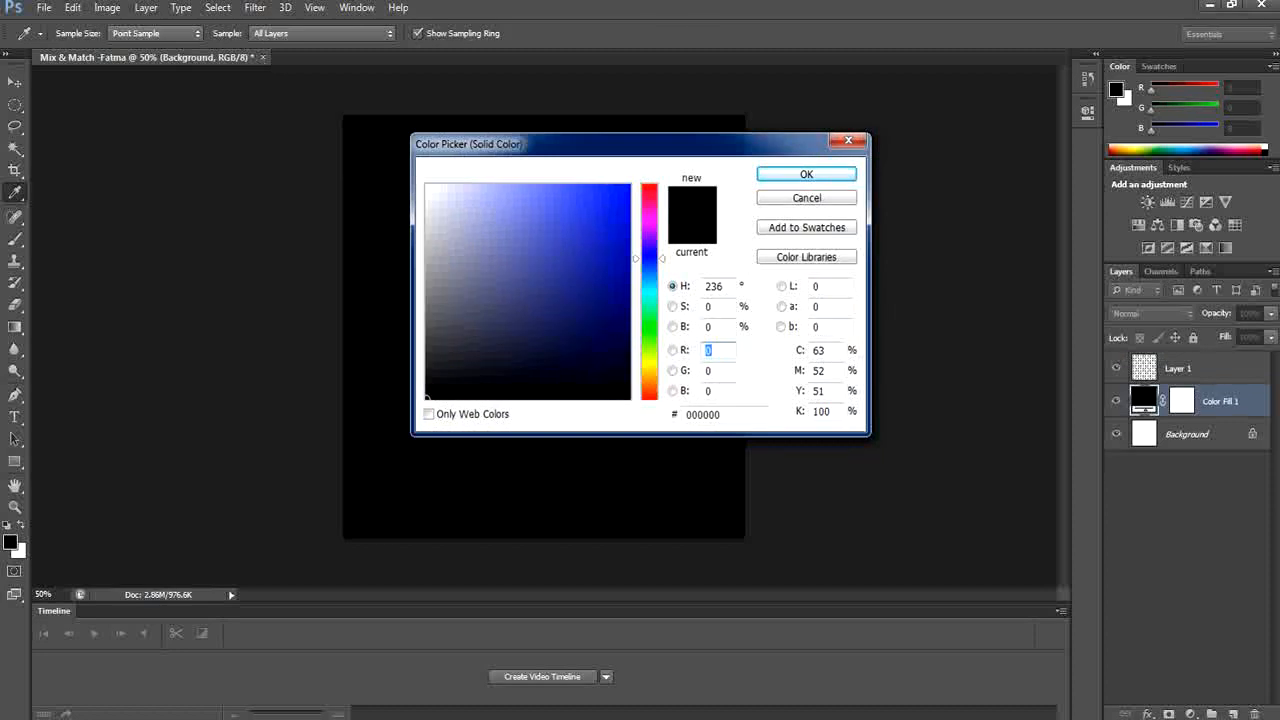
click(575, 282)
click(567, 236)
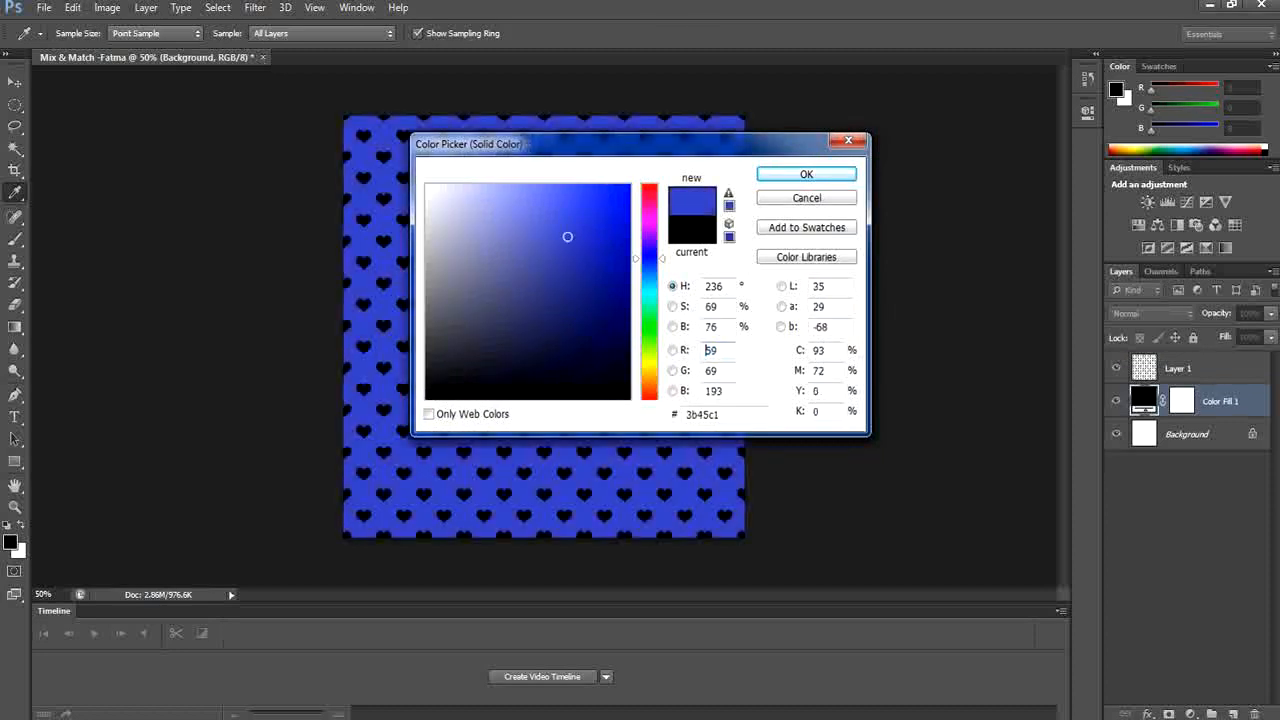
click(508, 217)
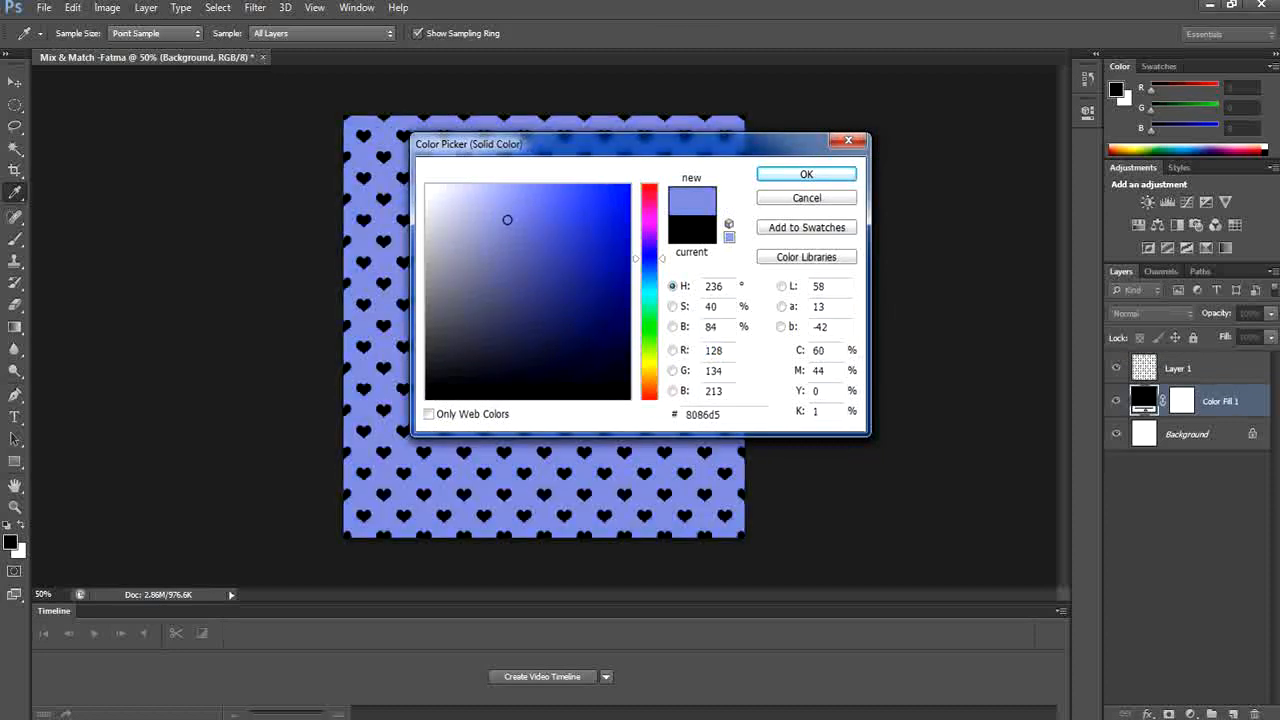
click(607, 204)
click(608, 271)
click(557, 263)
click(509, 223)
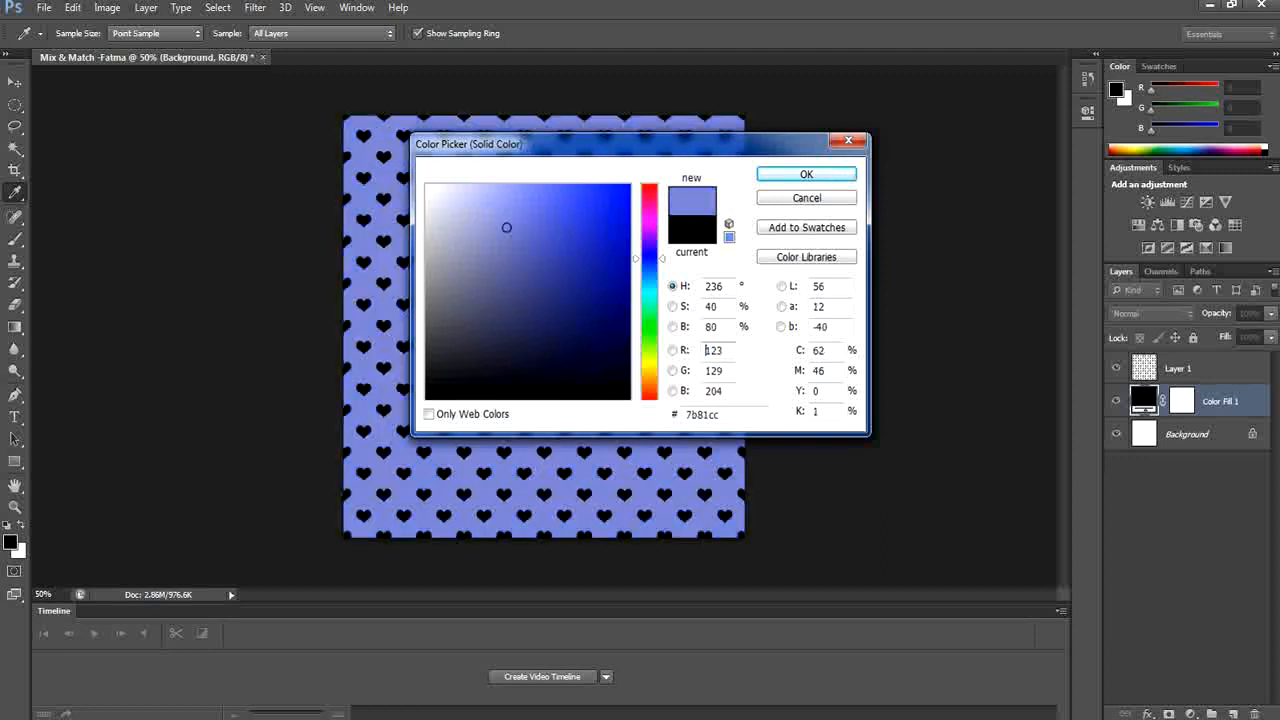
click(483, 238)
click(465, 278)
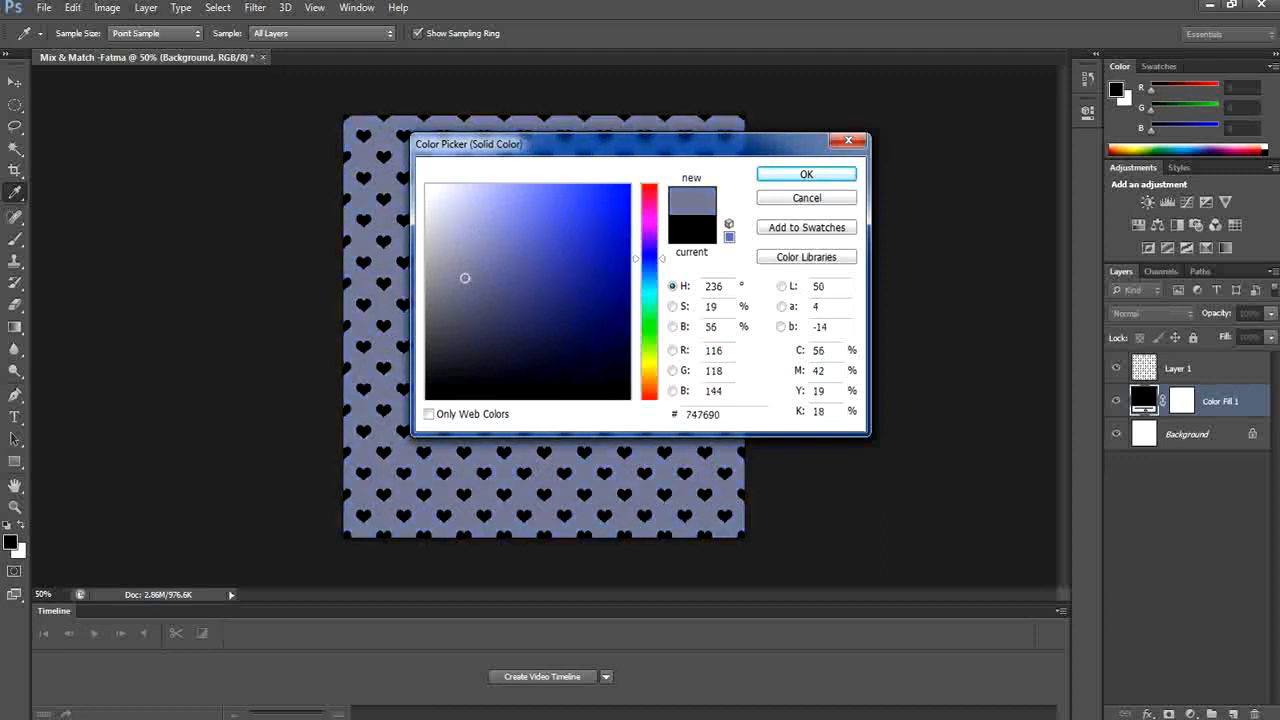
click(806, 174)
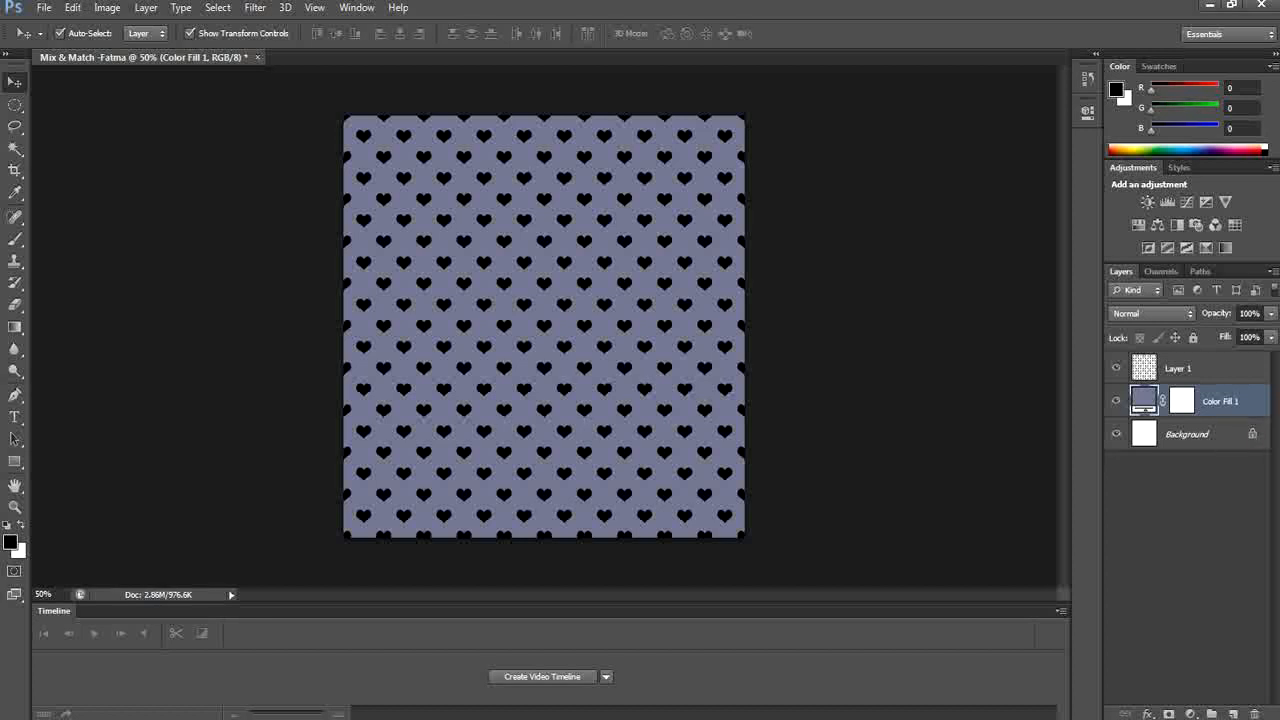
Add a red #ee3939 Solid Color fill layer above the heart pattern layer and clip it to the hearts
click(1196, 368)
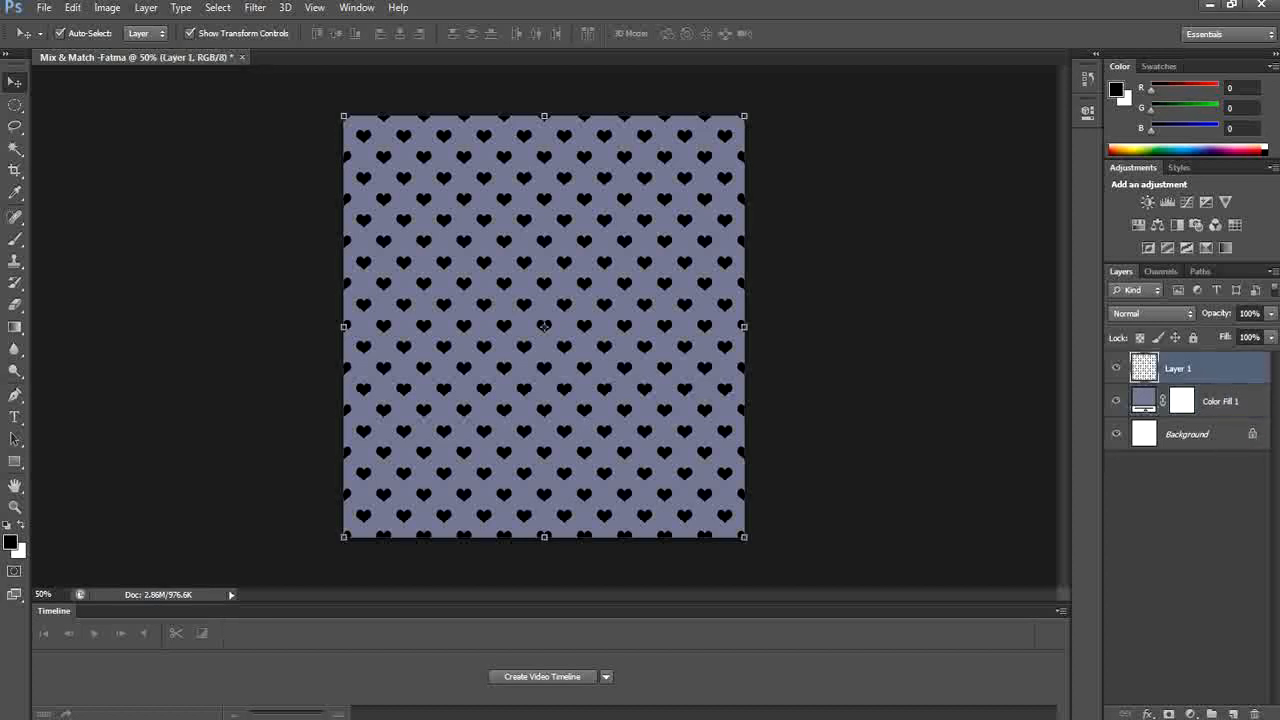
click(1190, 714)
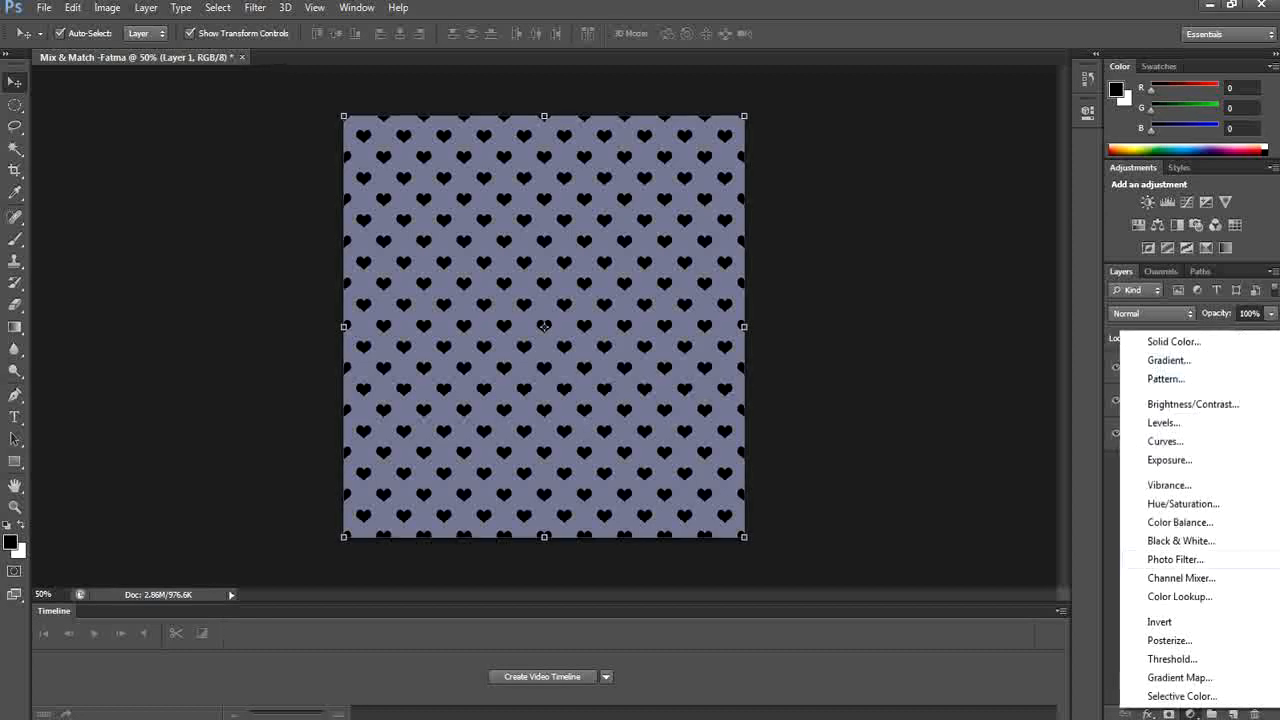
click(1173, 341)
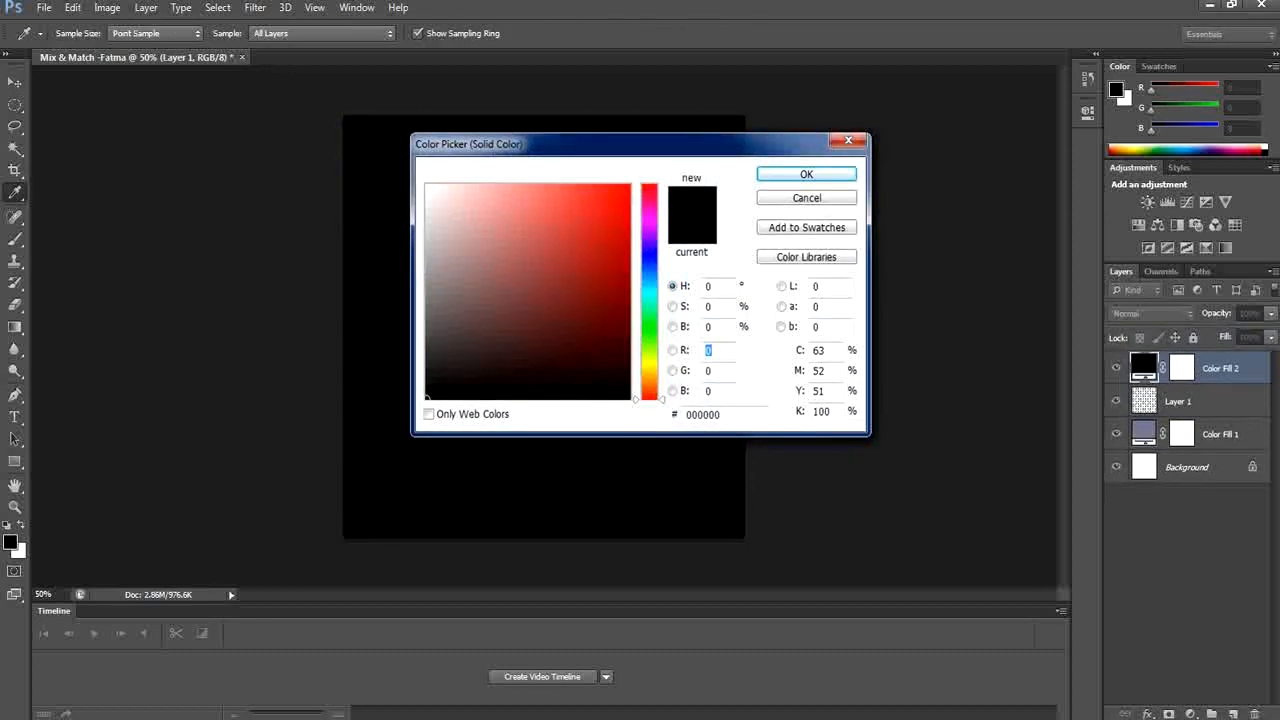
click(620, 237)
click(609, 223)
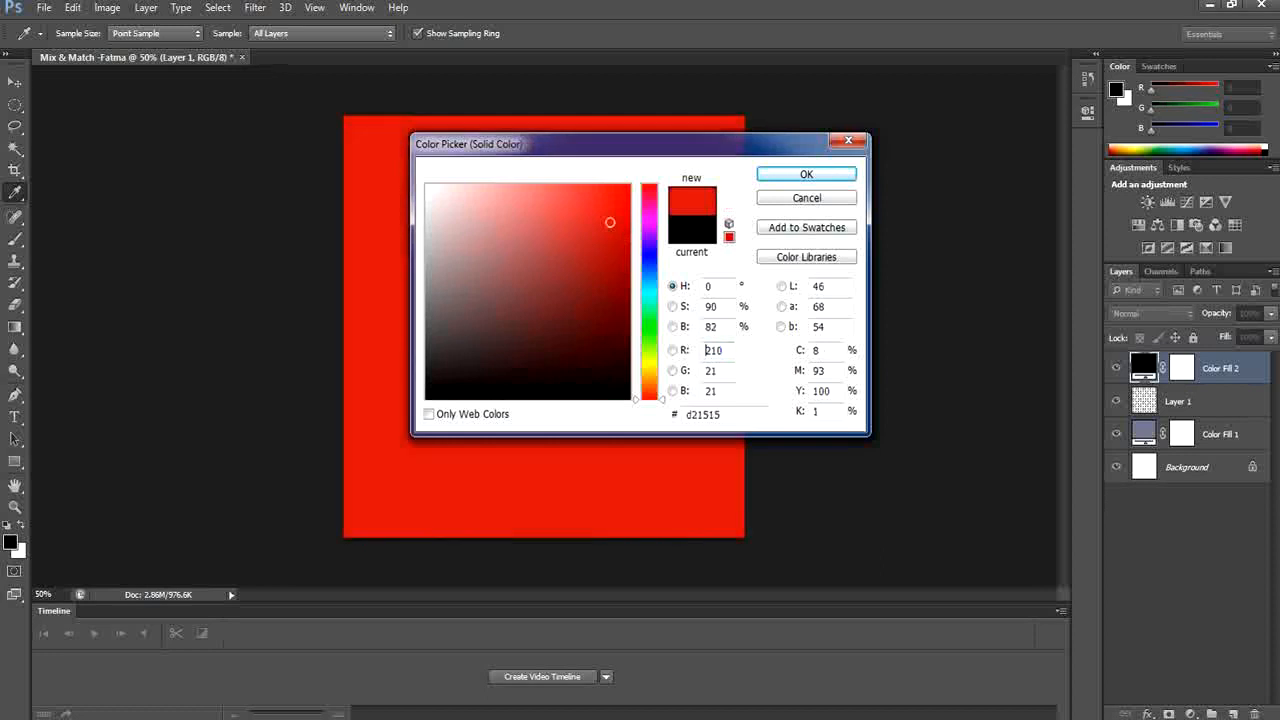
click(581, 198)
click(806, 174)
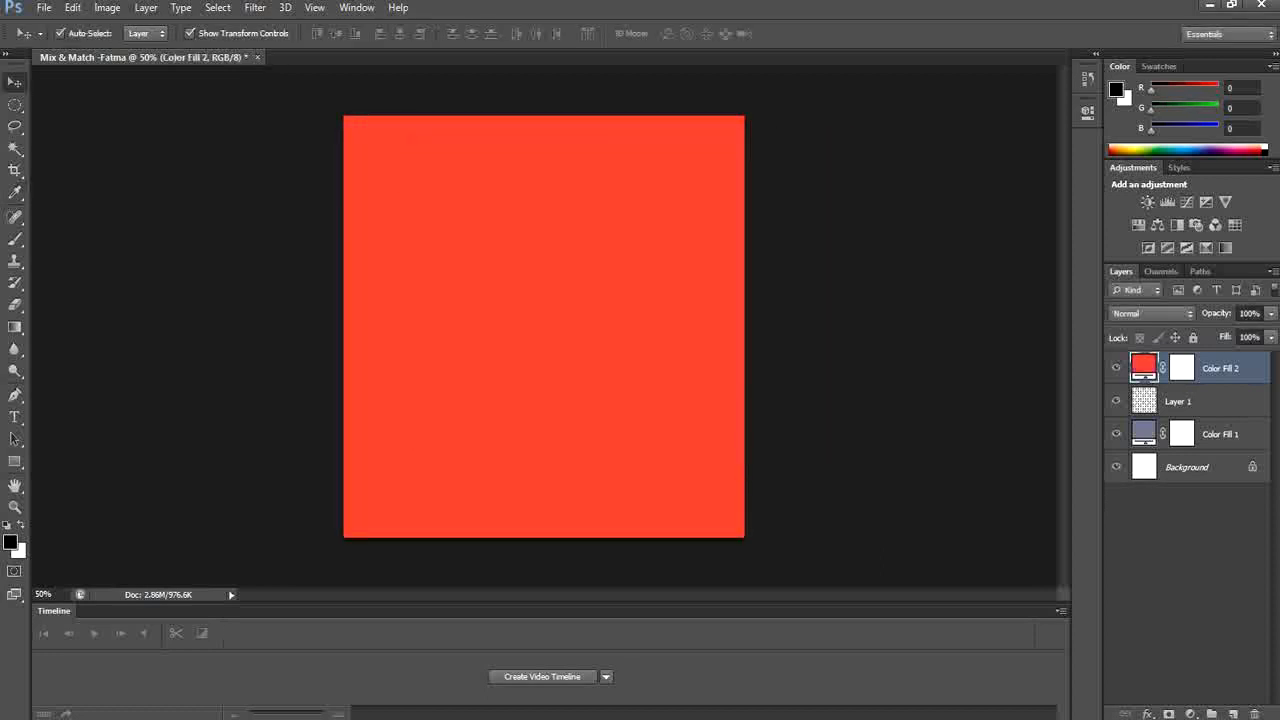
right_click(1200, 368)
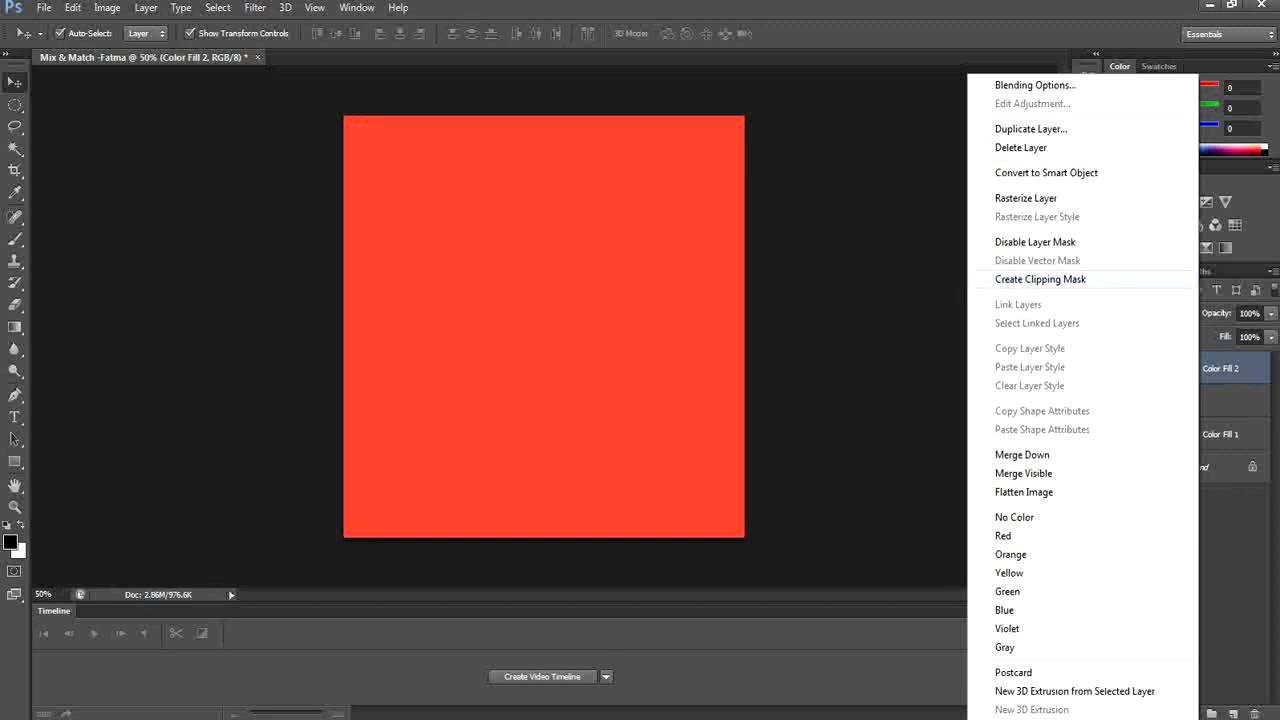
click(1040, 279)
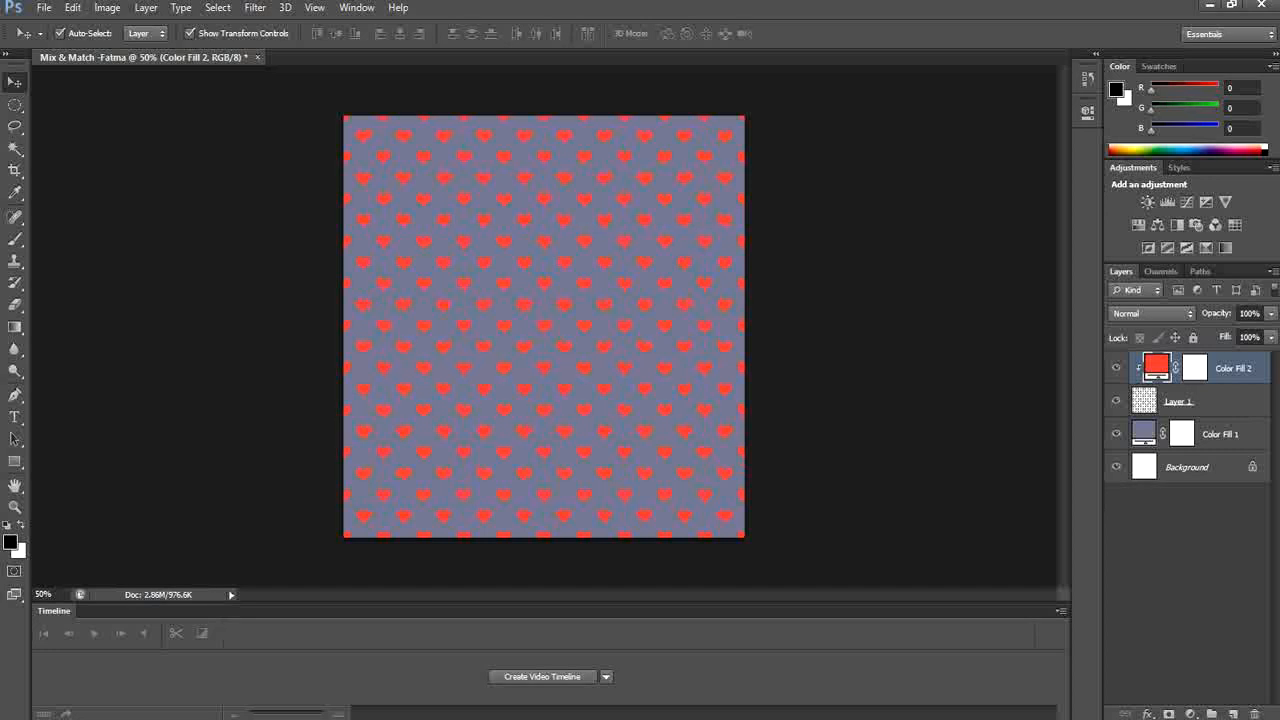
Change the clipped fill layer's color to green #39ee5b to recolor the hearts
double_click(1156, 370)
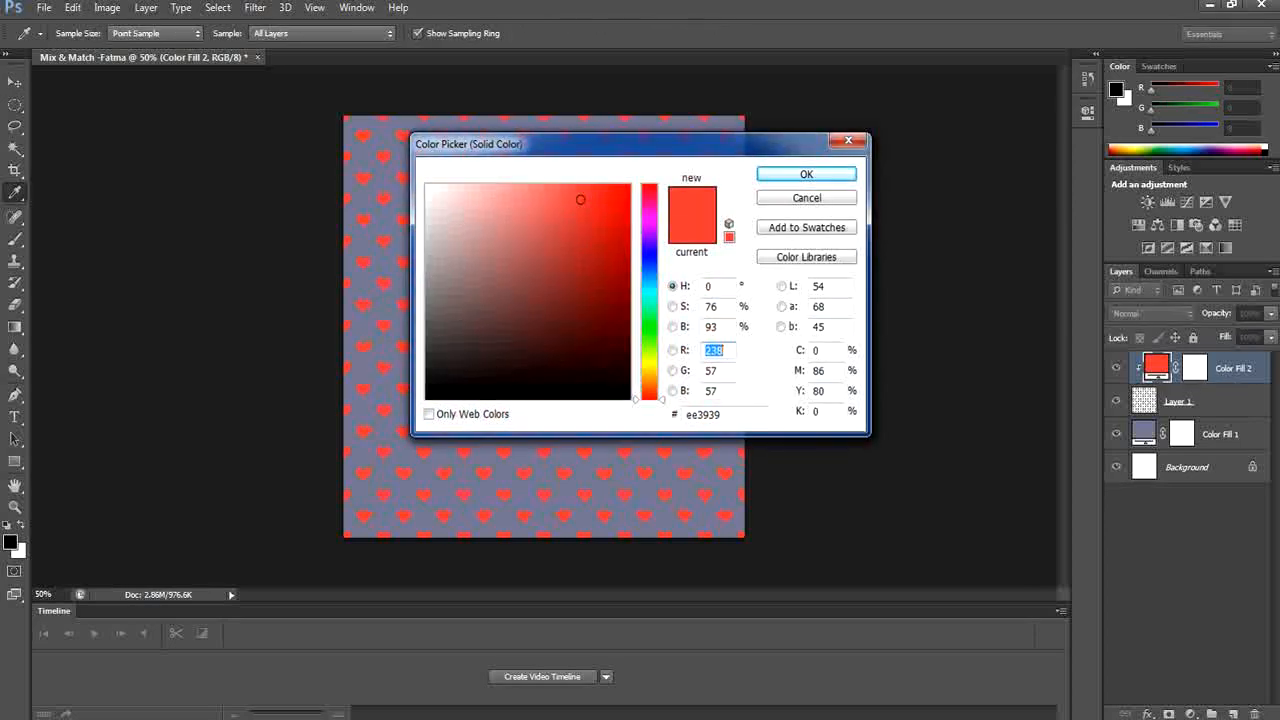
click(650, 301)
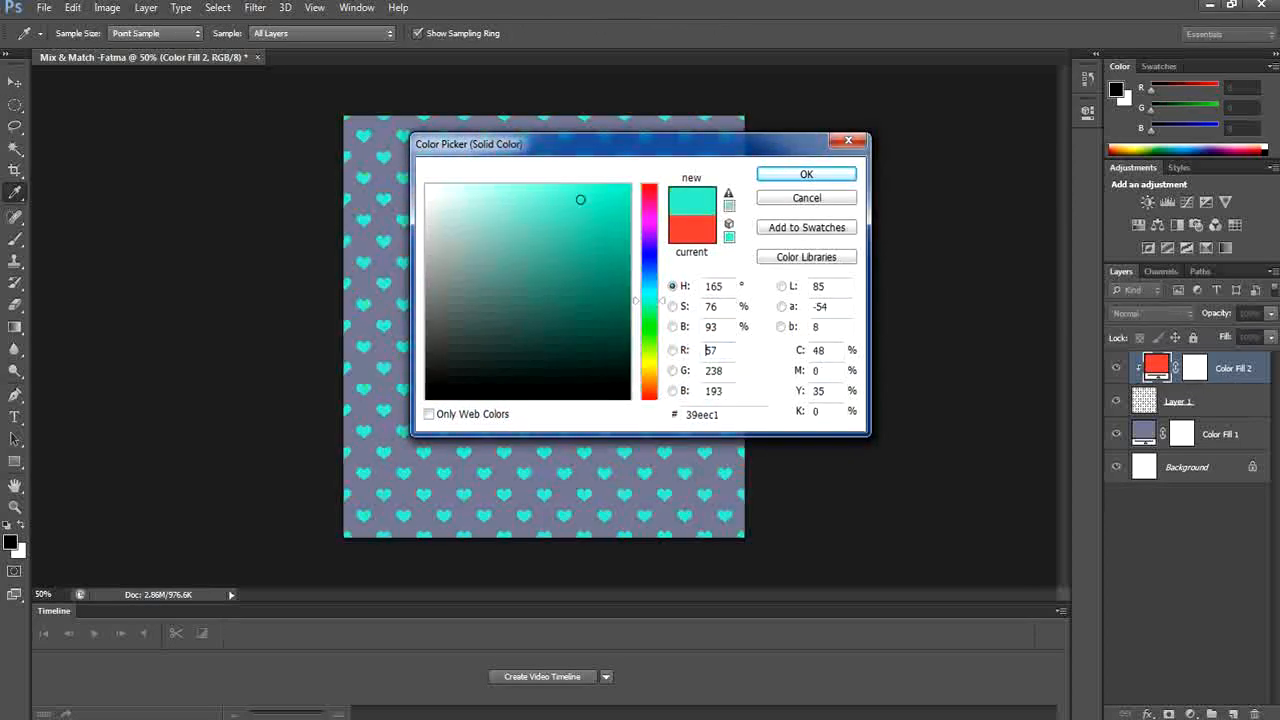
drag(650, 301, 650, 274)
click(650, 252)
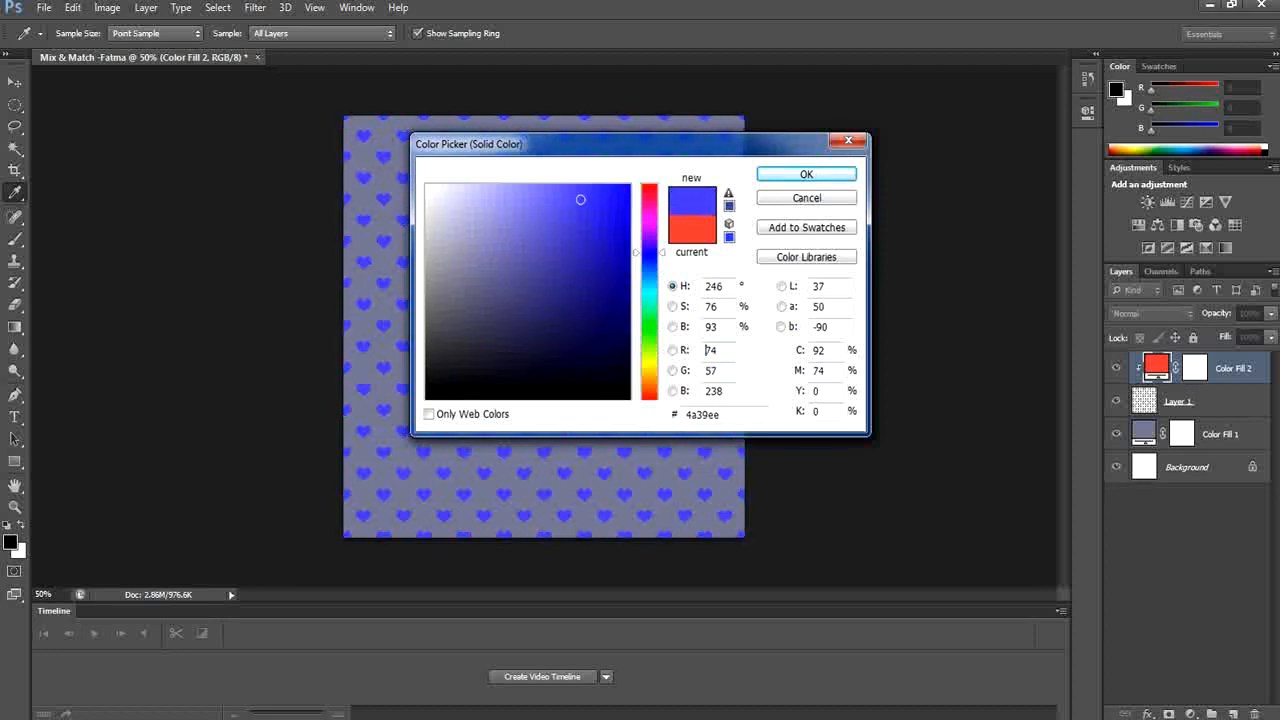
click(650, 321)
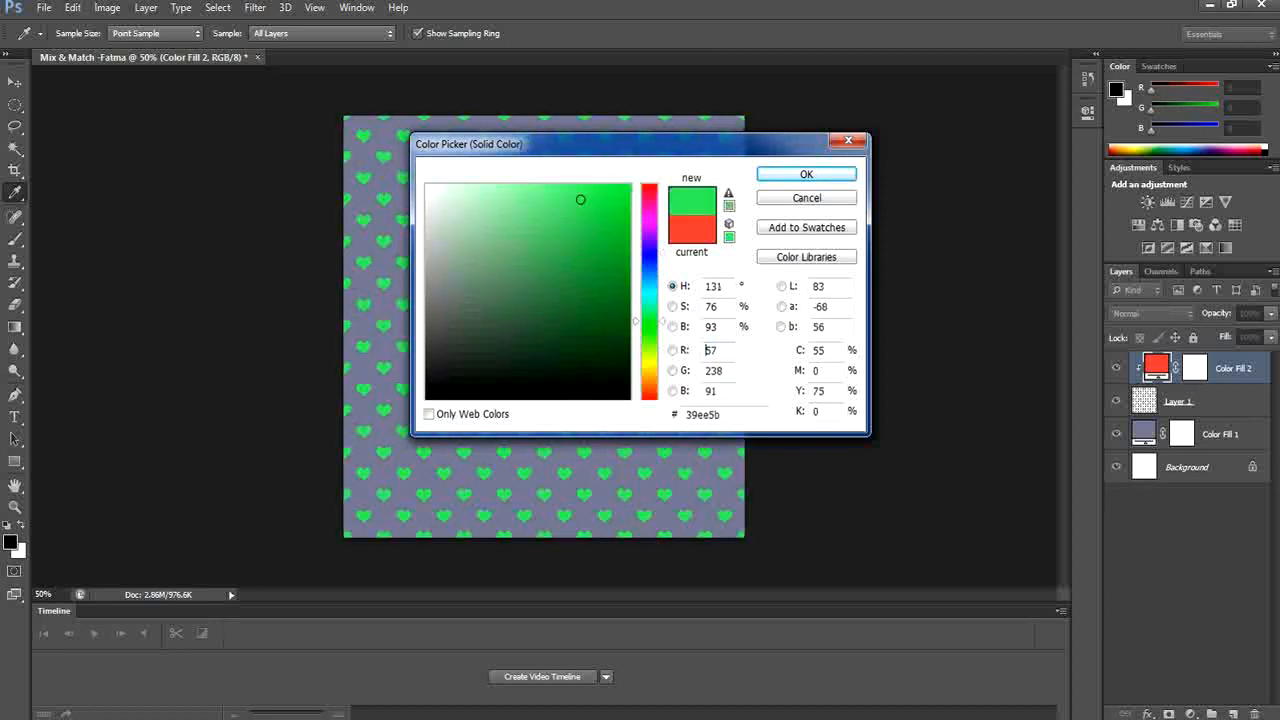
click(806, 174)
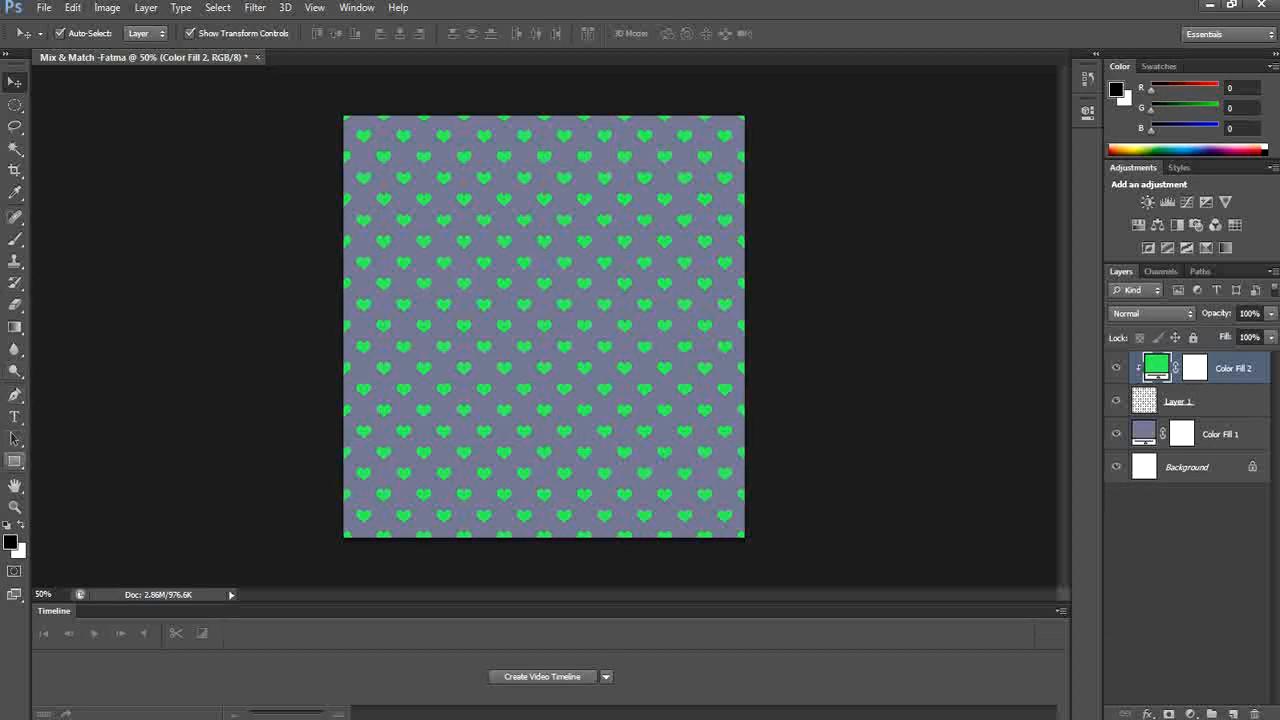
Draw a vertical rectangle about 416 by 928 px over the hearts as a shape with white fill and no stroke
click(14, 461)
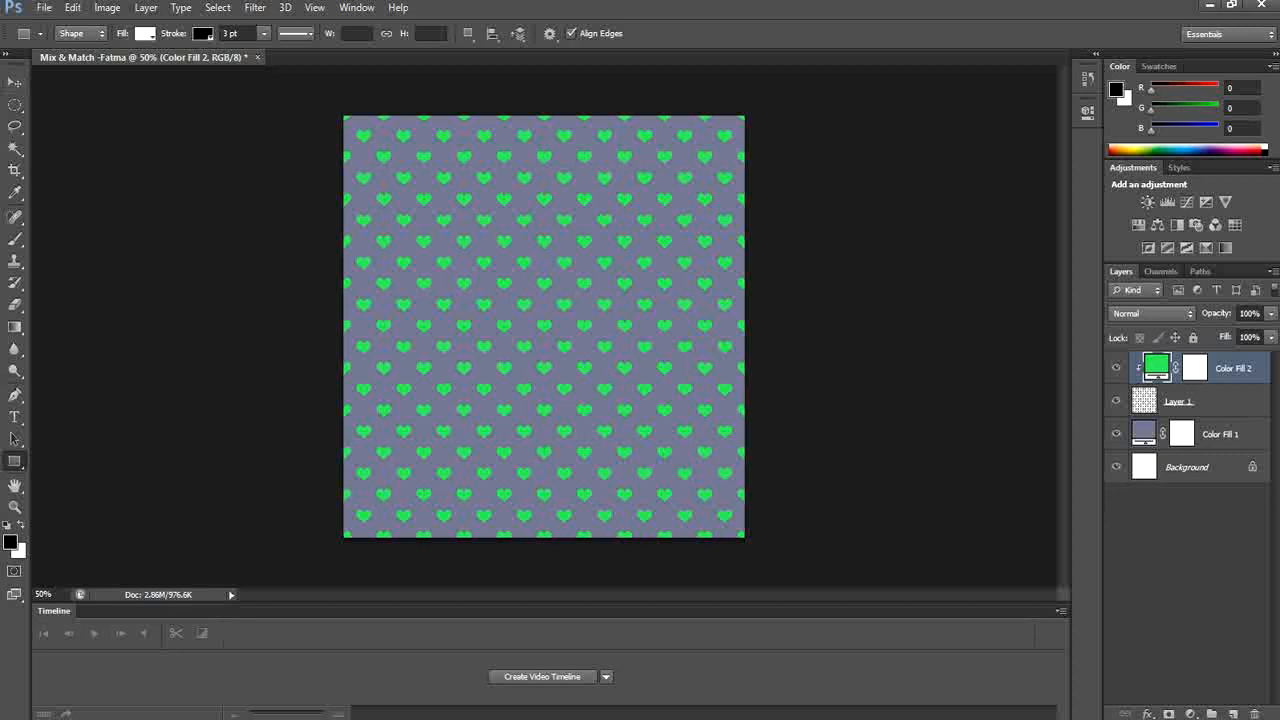
click(80, 33)
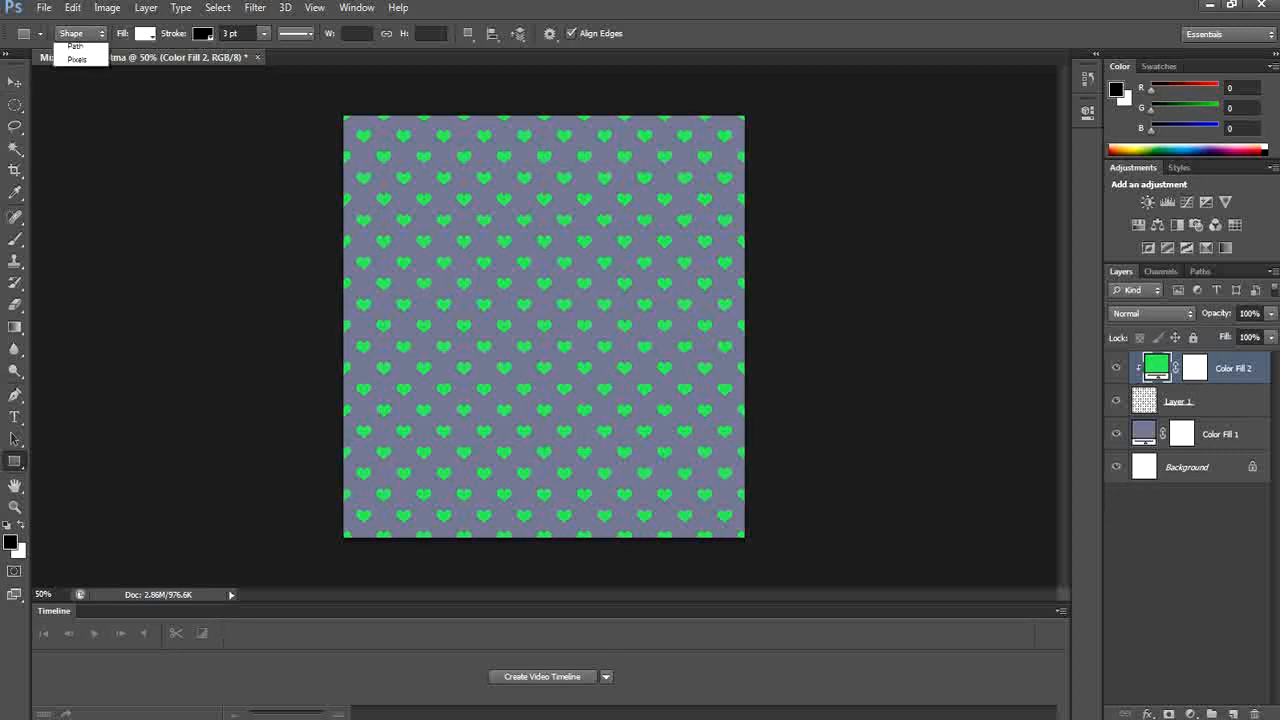
click(78, 51)
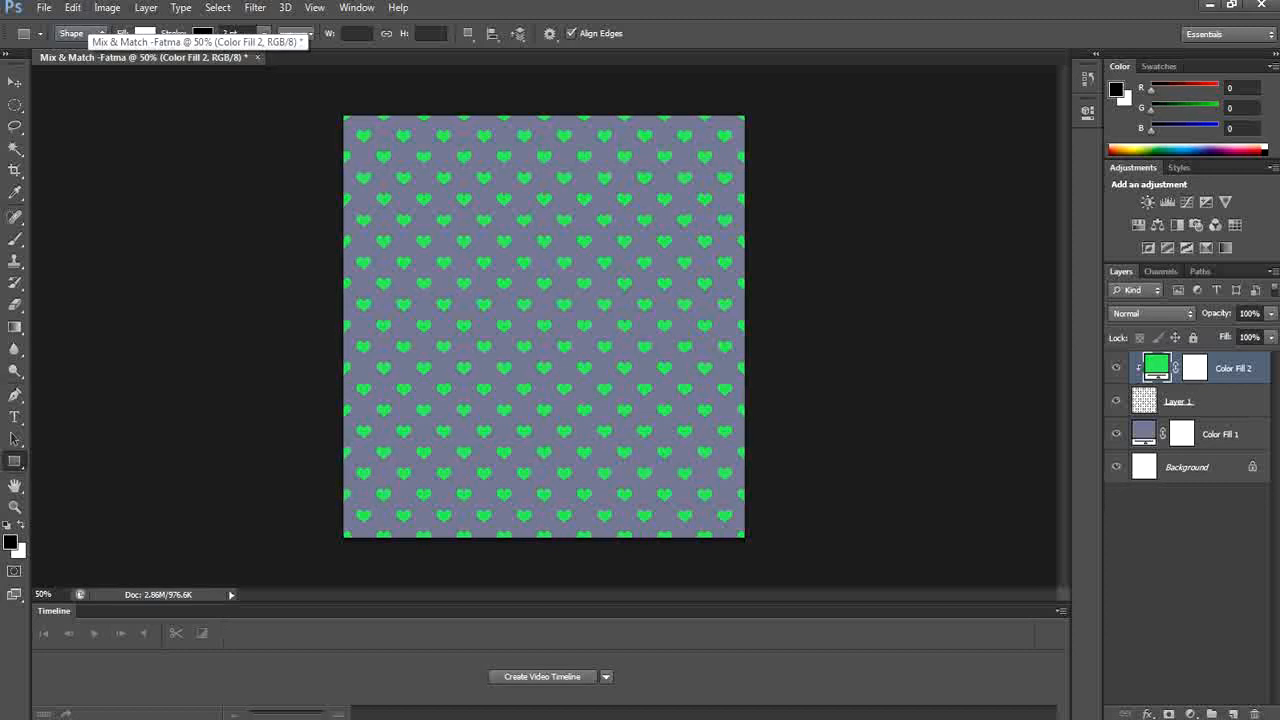
click(80, 33)
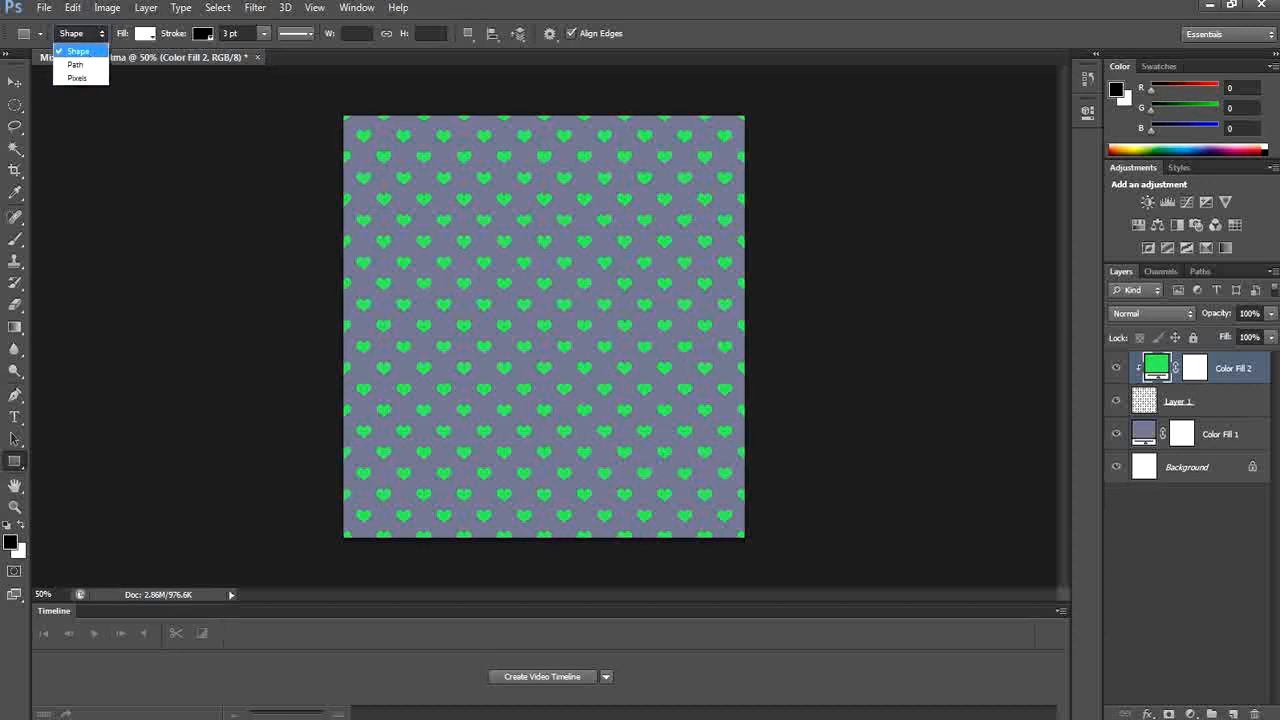
click(78, 50)
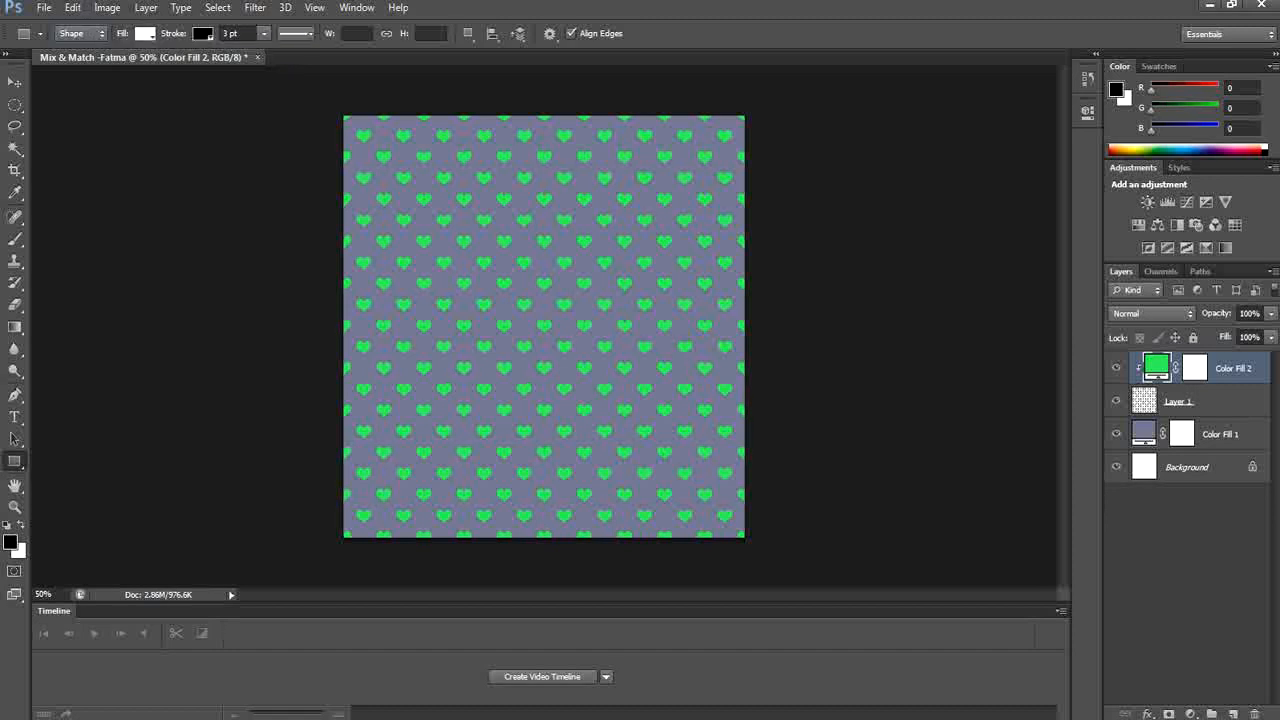
click(145, 33)
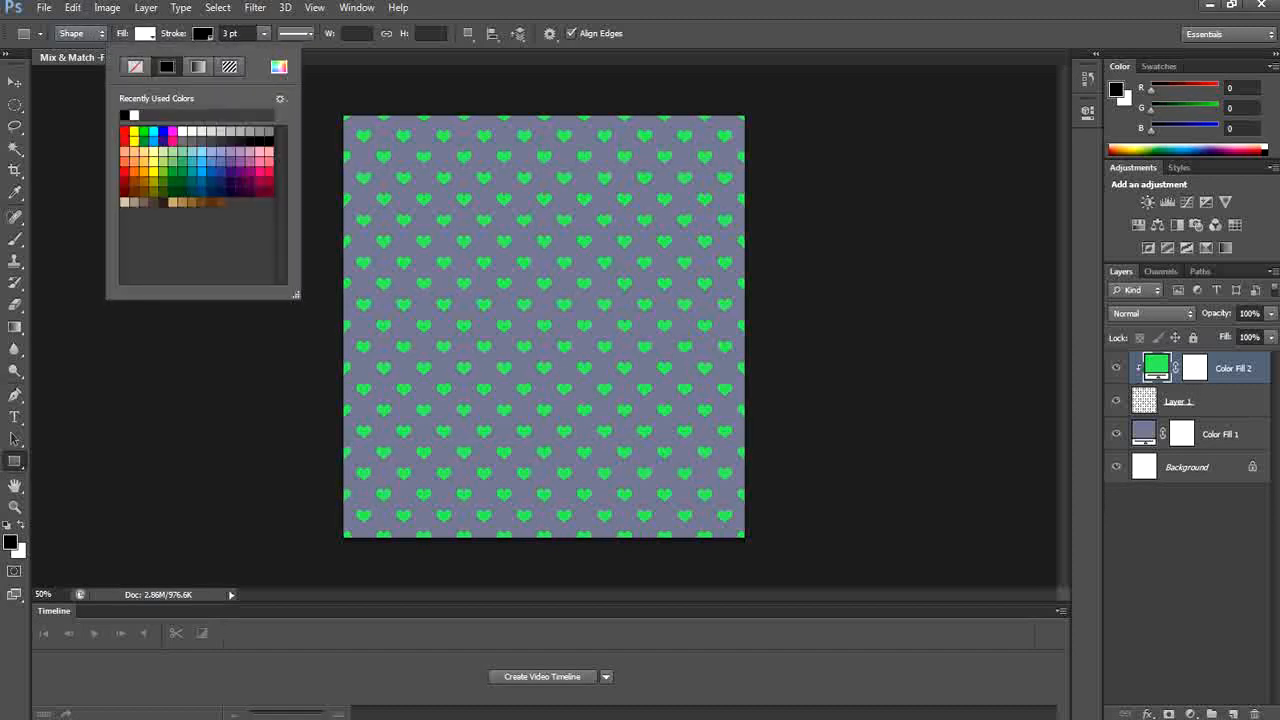
click(135, 67)
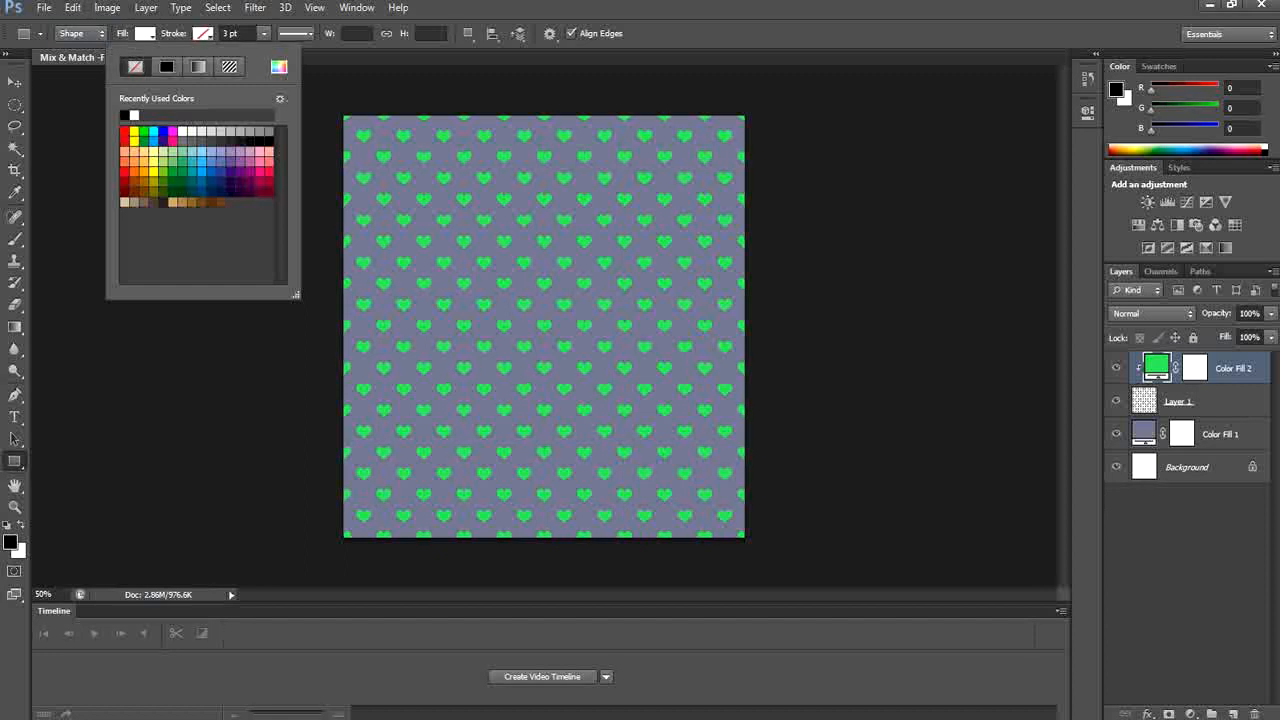
mouse_move(395, 65)
mouse_down()
mouse_move(561, 190)
mouse_move(561, 325)
mouse_up()
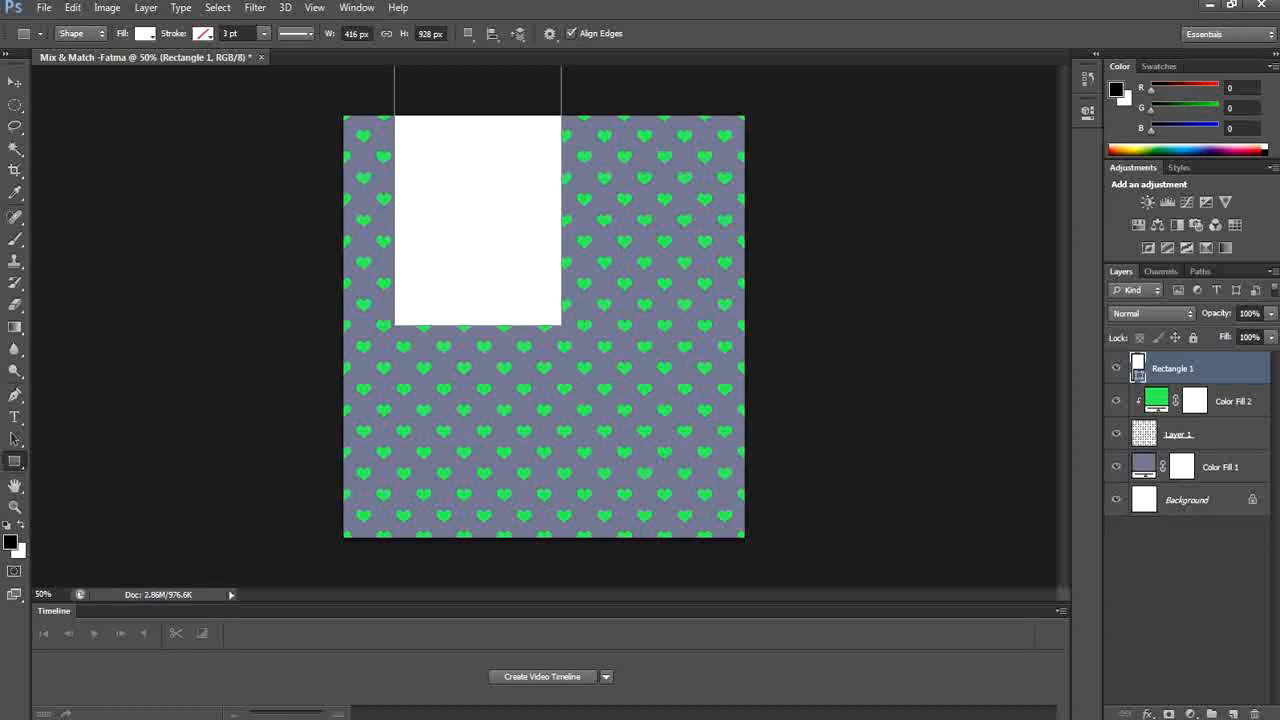
Center the white rectangle horizontally on the canvas and stretch it to the full canvas height
key(v)
drag(477, 129, 543, 310)
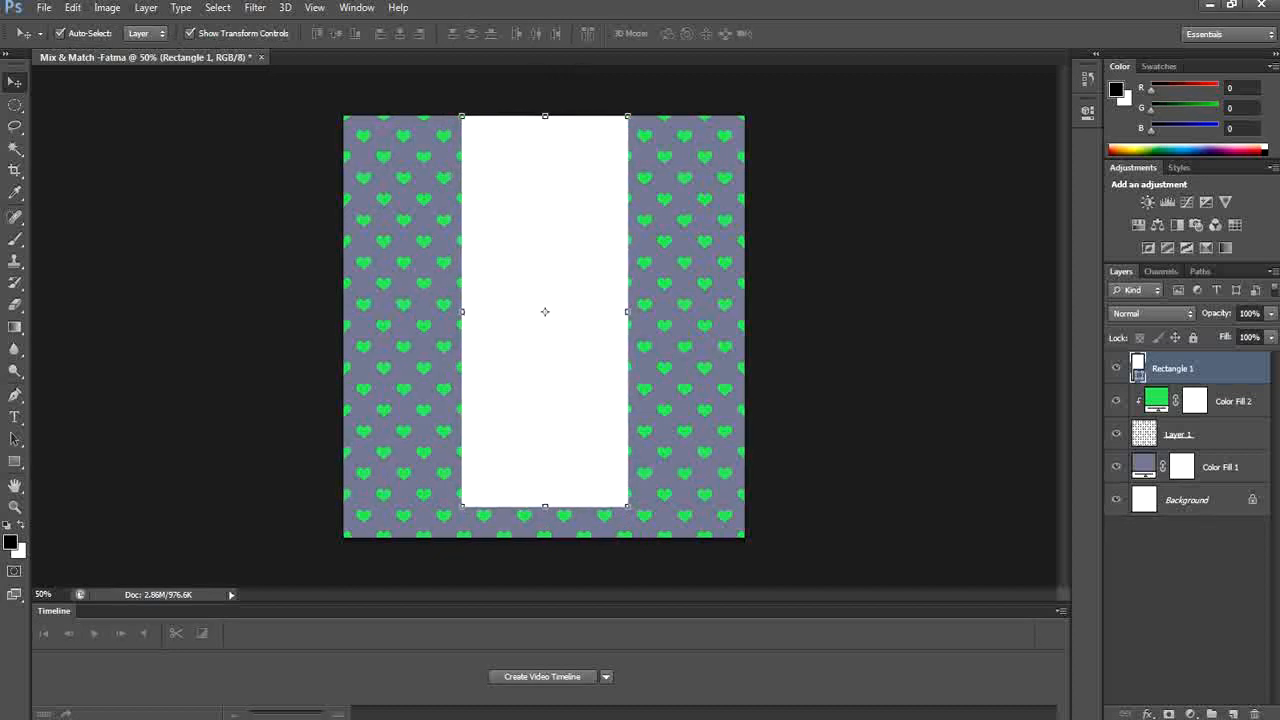
key(ctrl+t)
drag(545, 507, 545, 537)
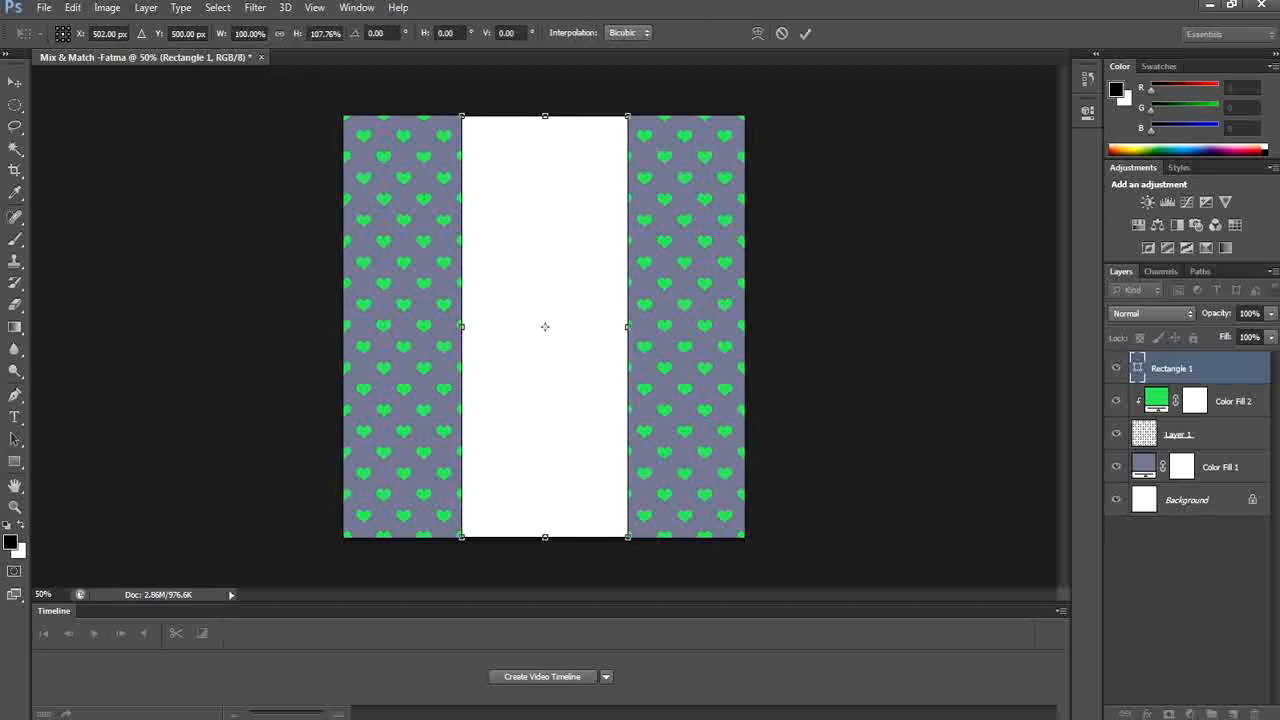
key(Return)
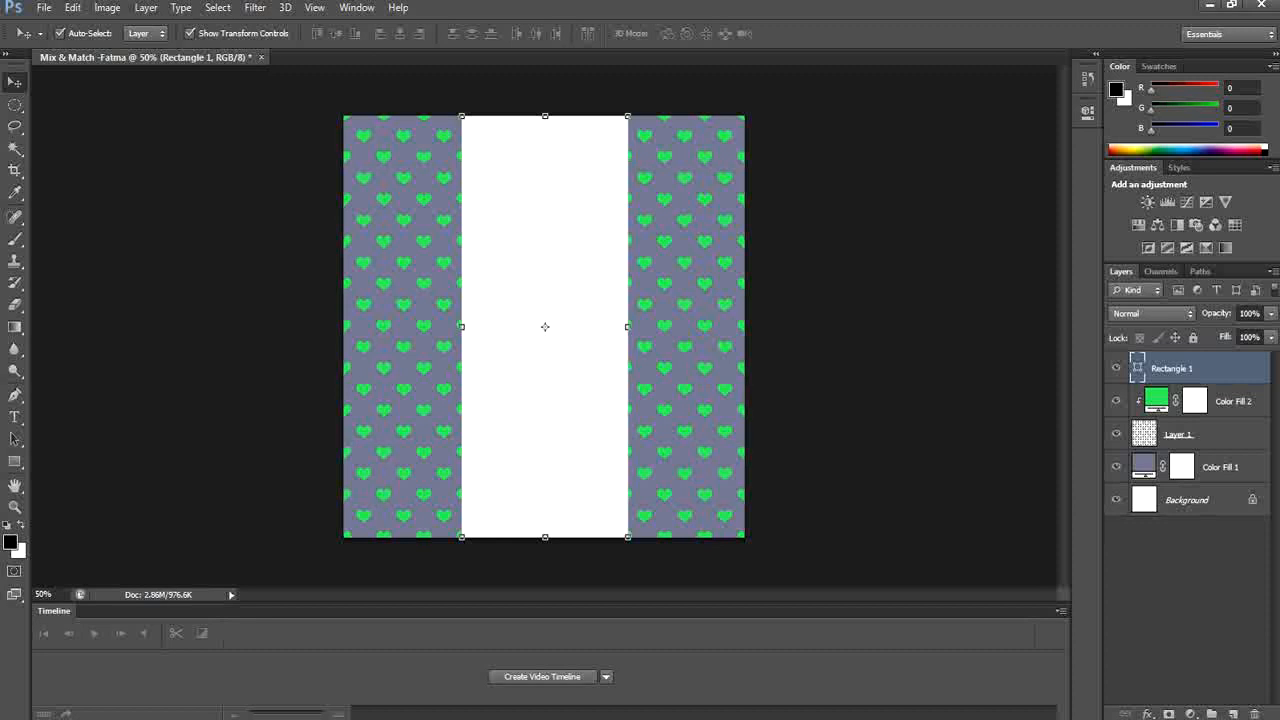
click(1190, 713)
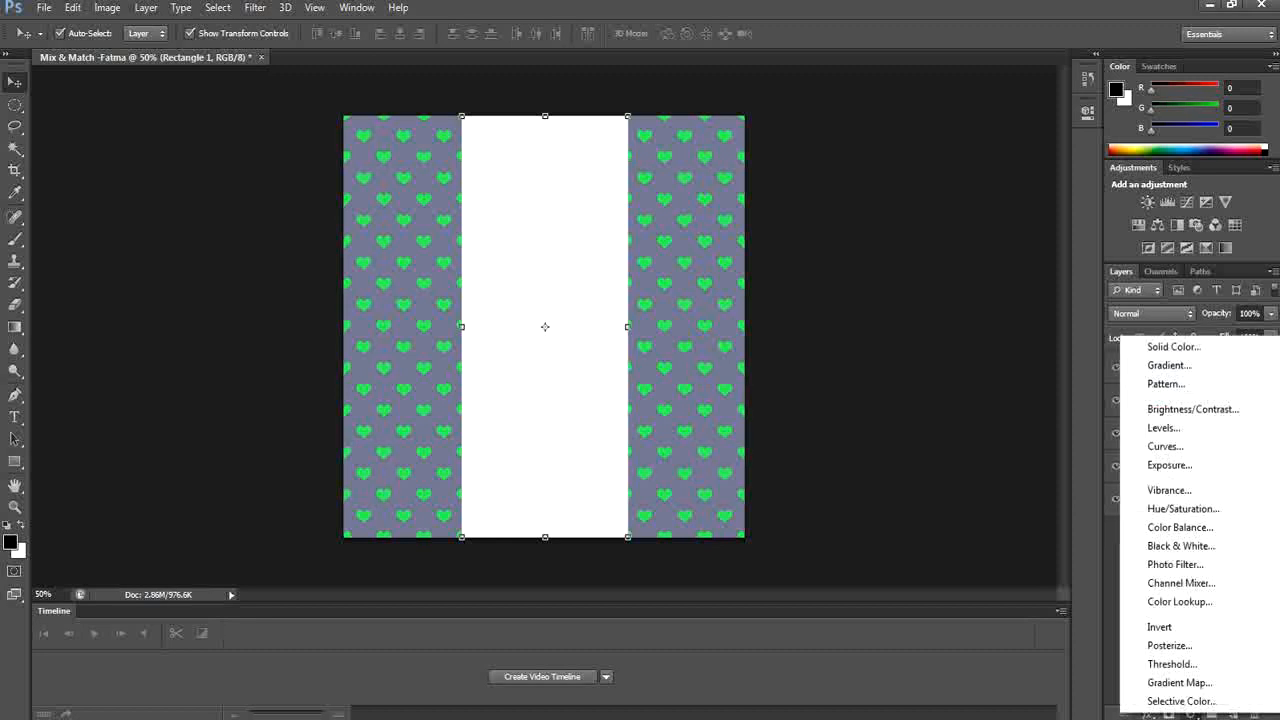
key(Escape)
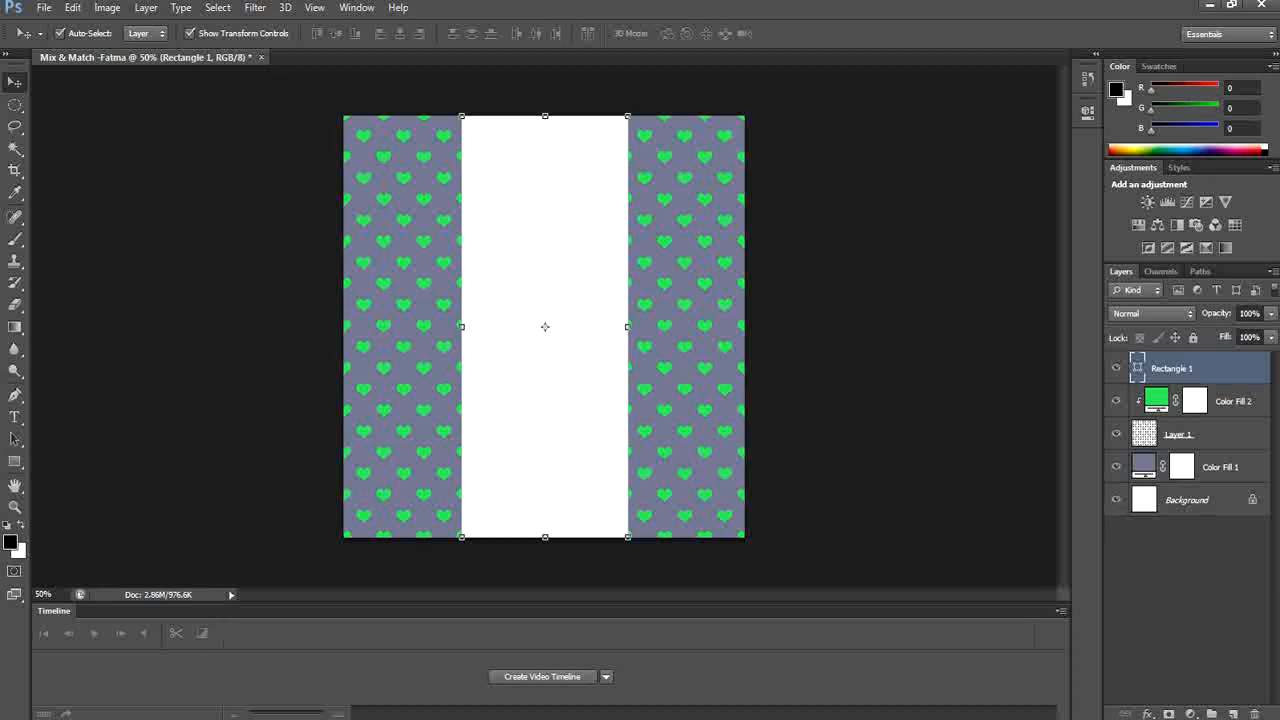
click(1190, 713)
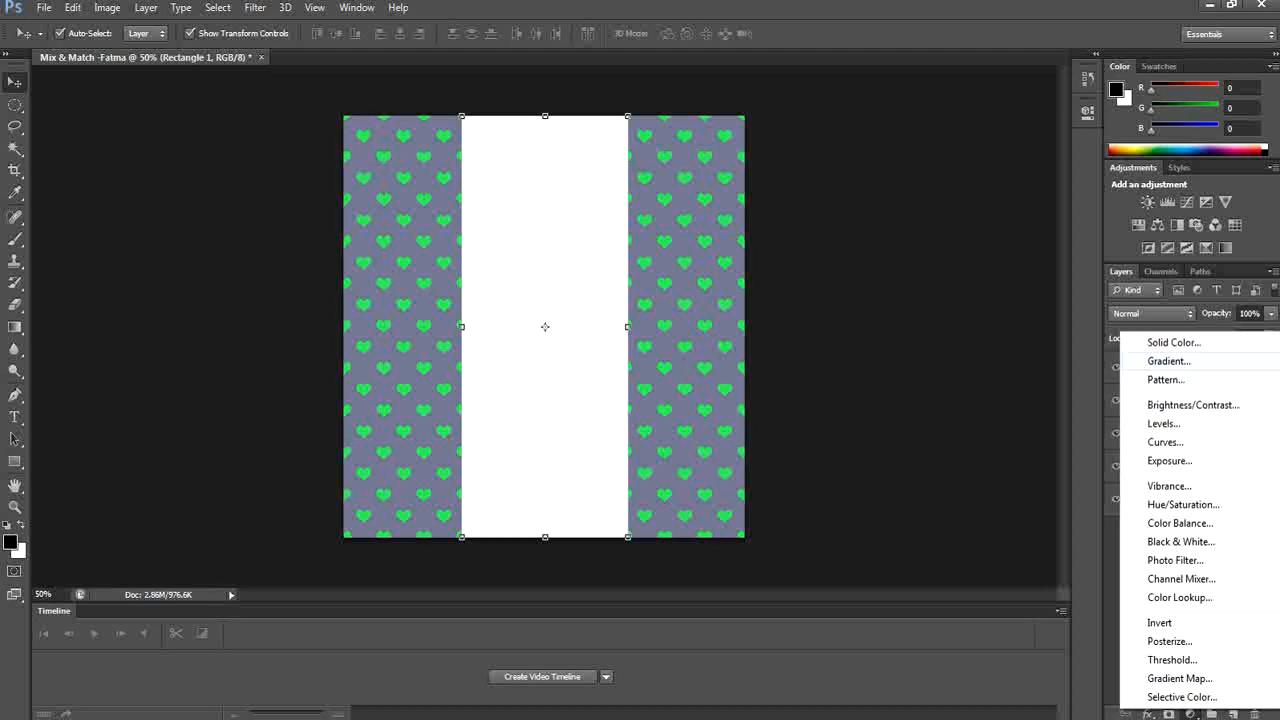
click(1173, 342)
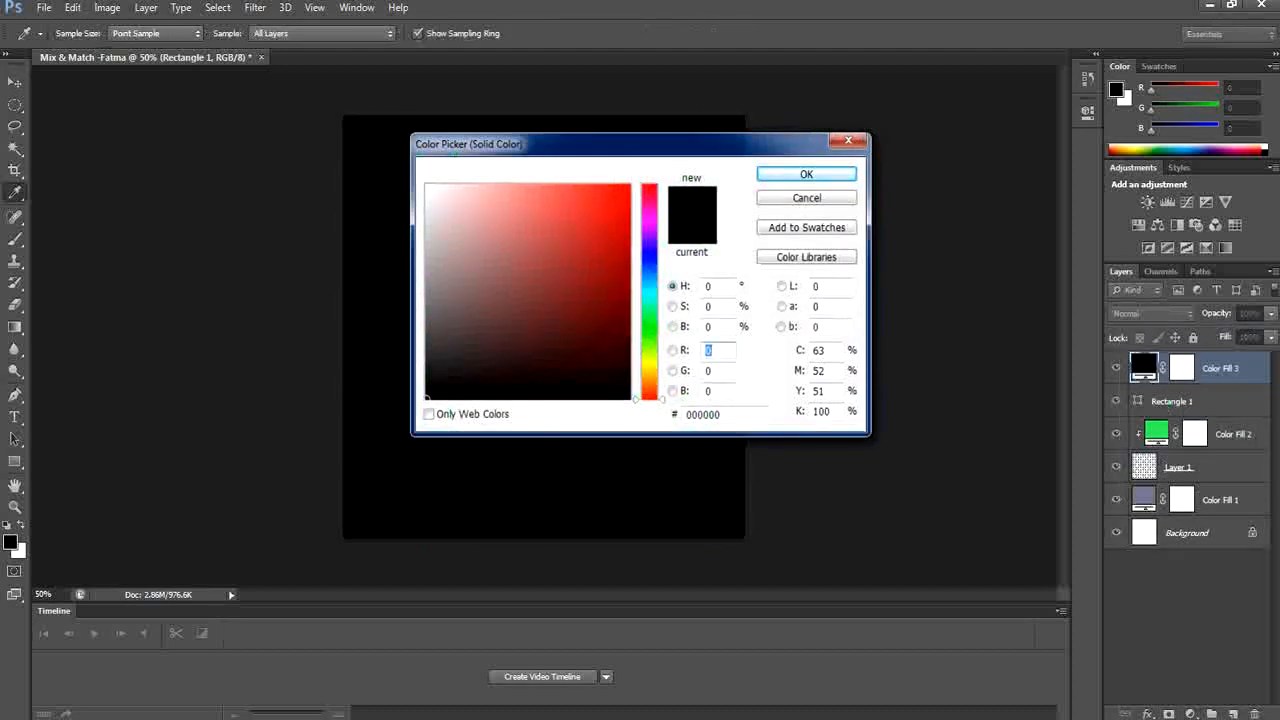
click(848, 141)
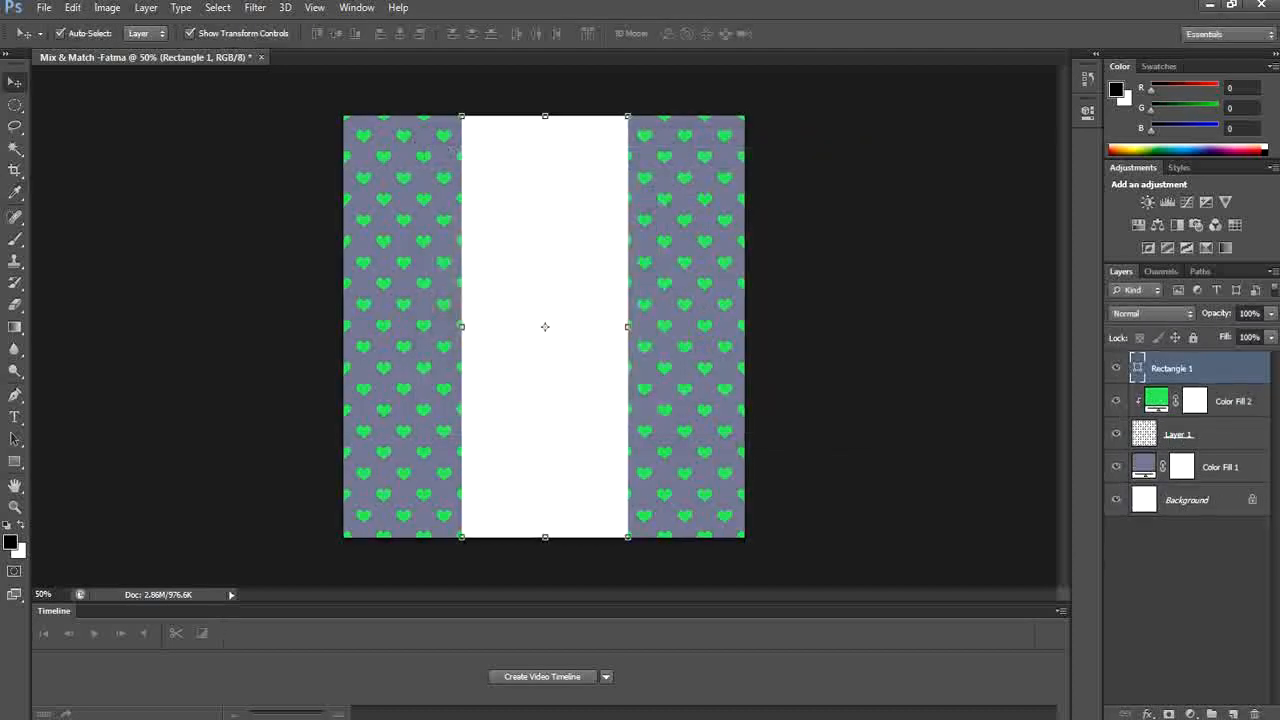
Add a Pattern fill layer with the yellow smiley pattern at 100% scale above the white rectangle and clip it to the rectangle
click(1190, 714)
click(1165, 380)
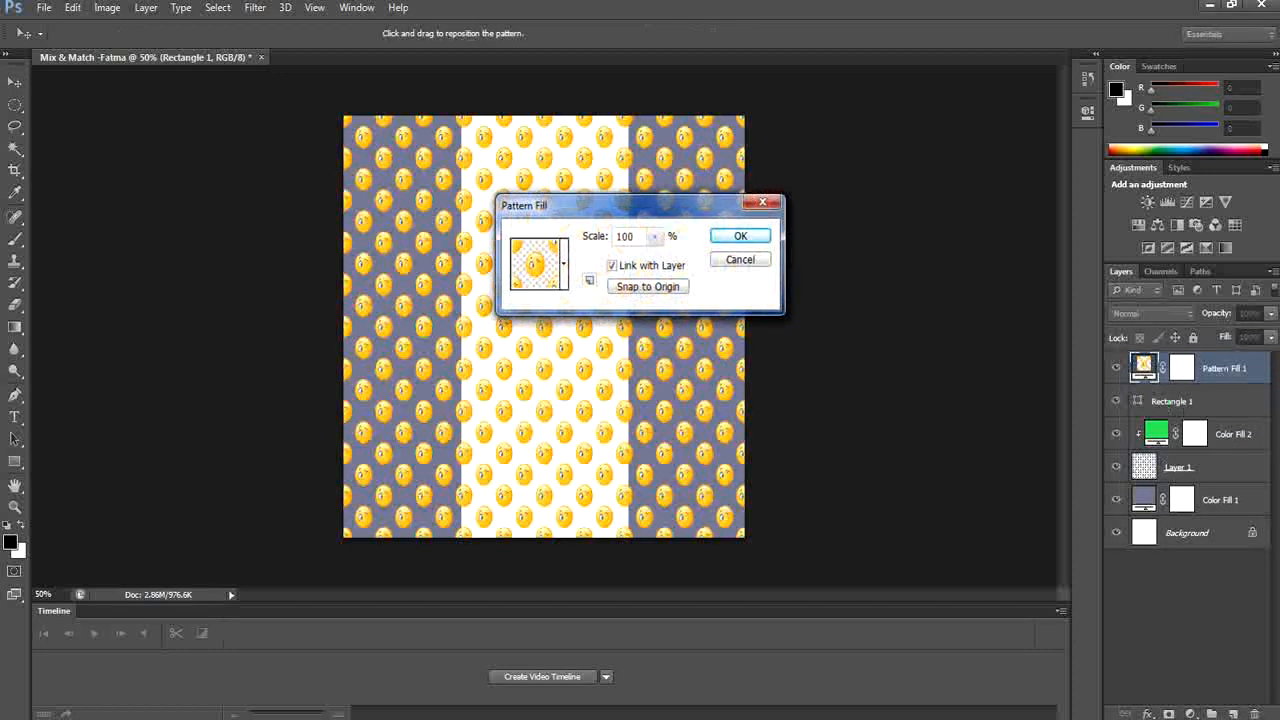
click(563, 262)
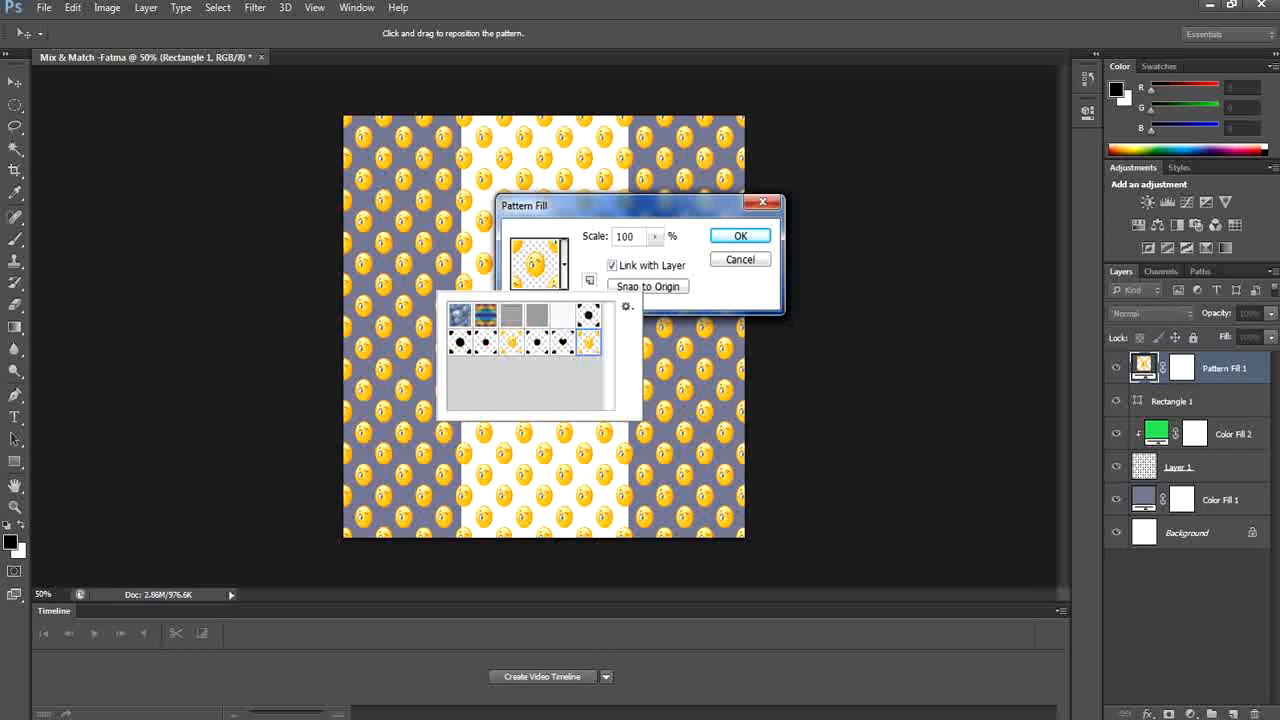
key(Return)
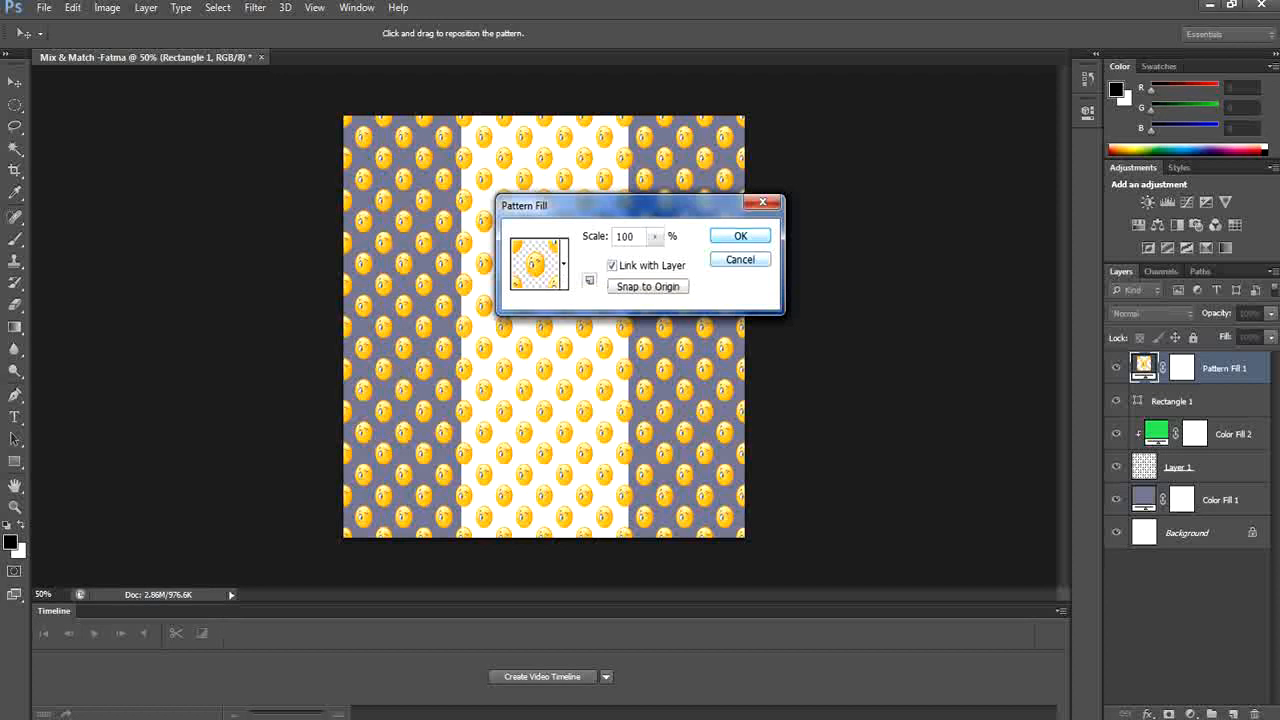
click(740, 236)
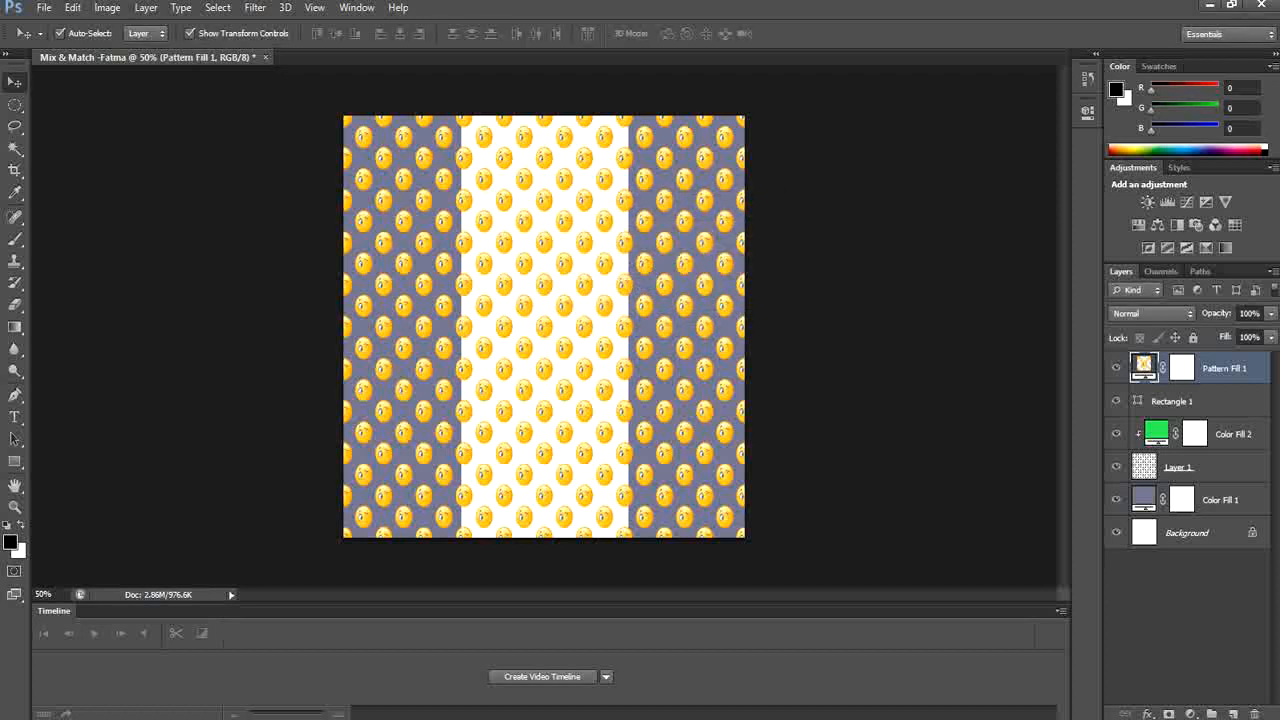
right_click(1215, 368)
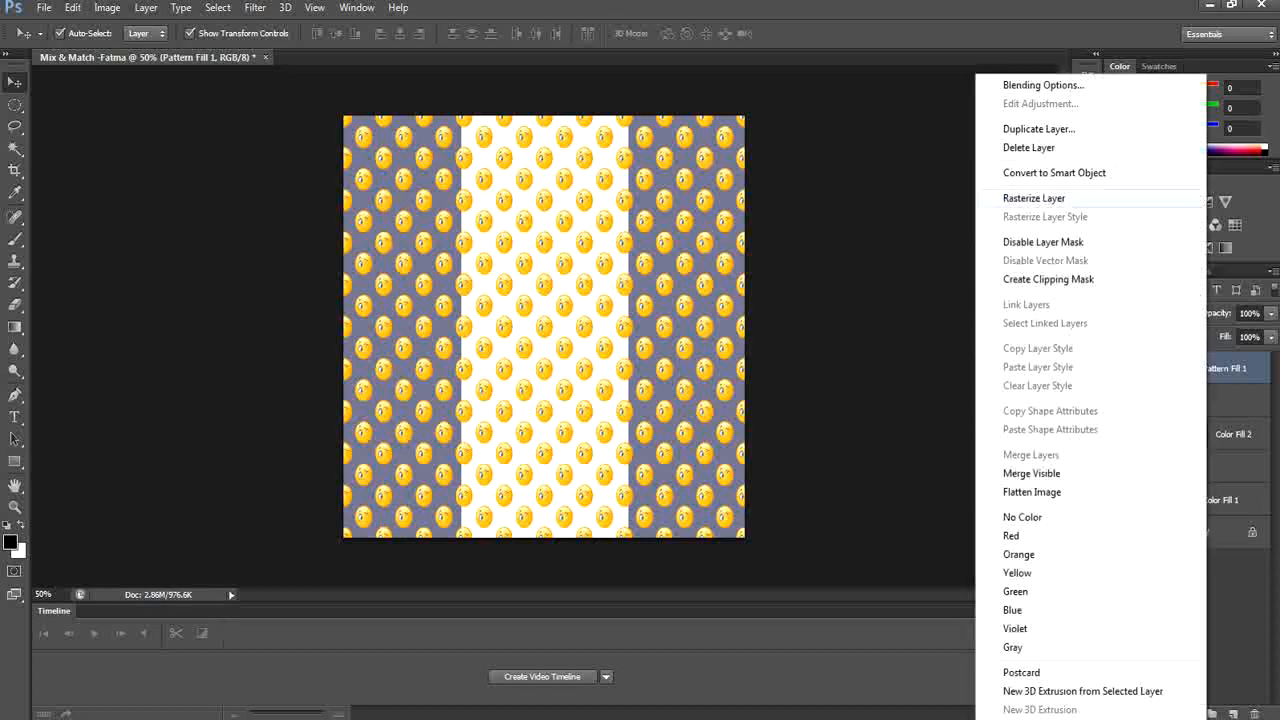
click(1045, 278)
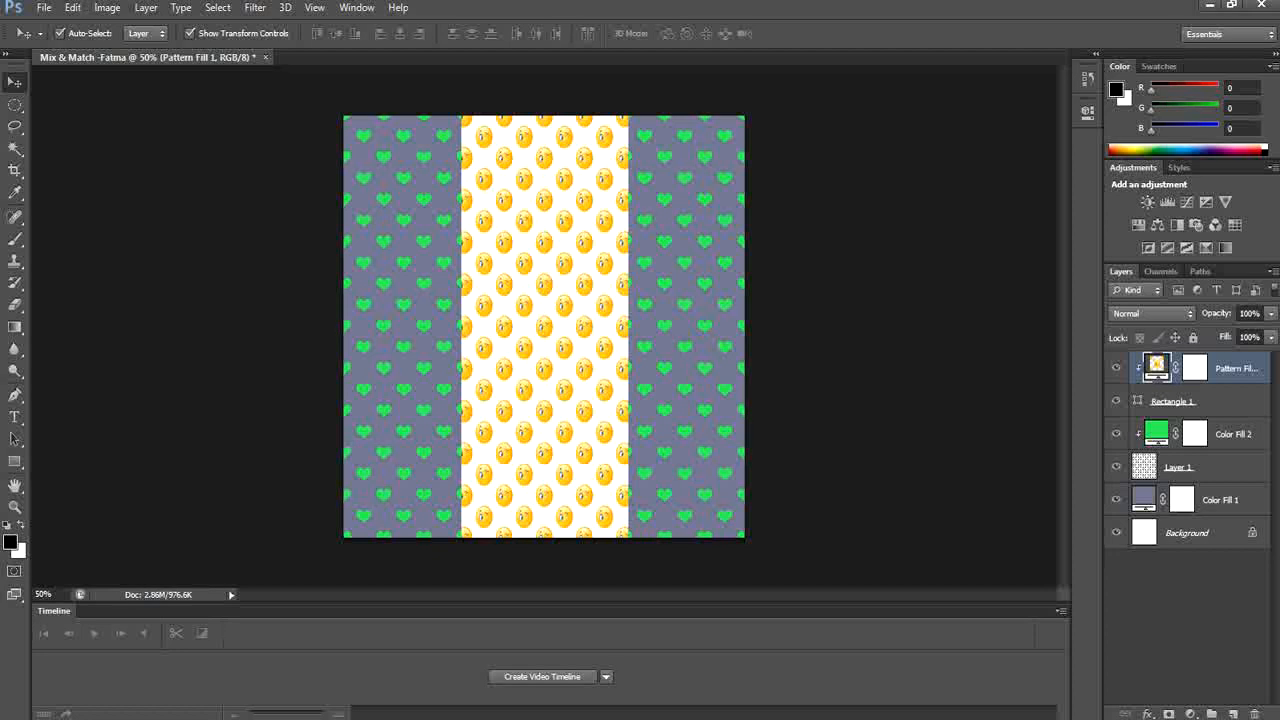
Add a pink #d08787 Solid Color fill layer between the rectangle and the clipped smiley pattern
click(1172, 401)
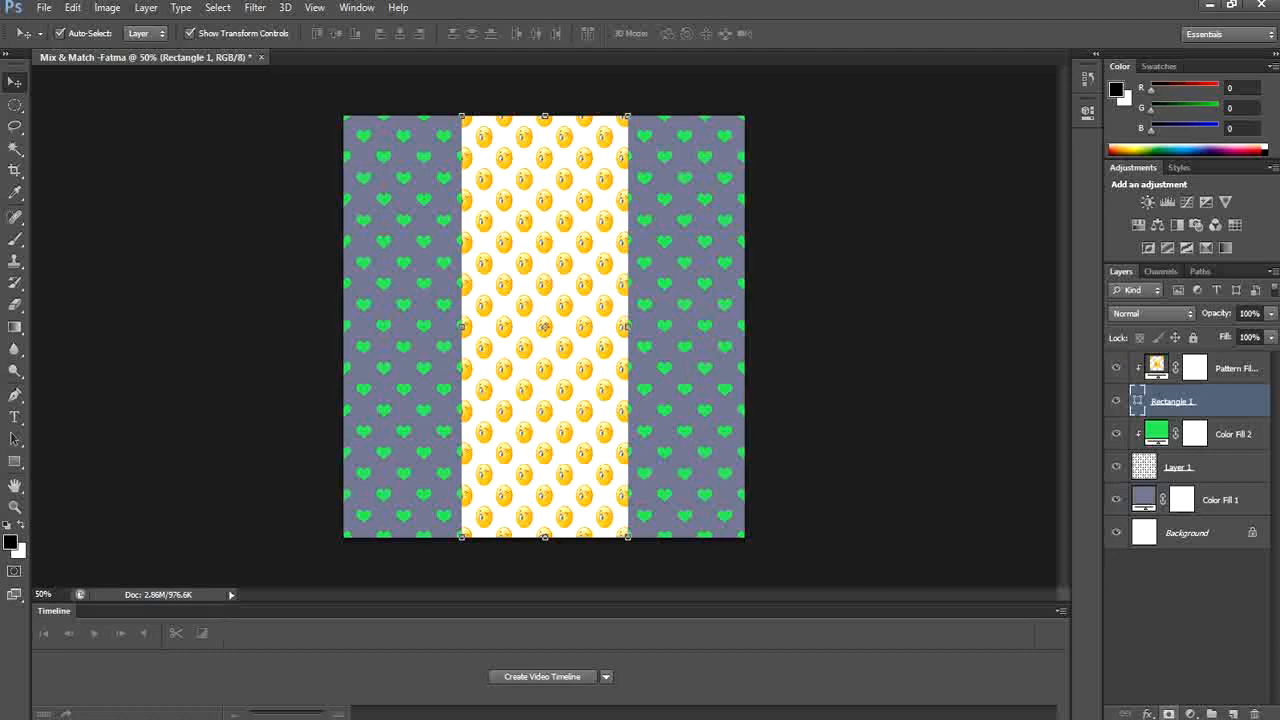
click(1190, 714)
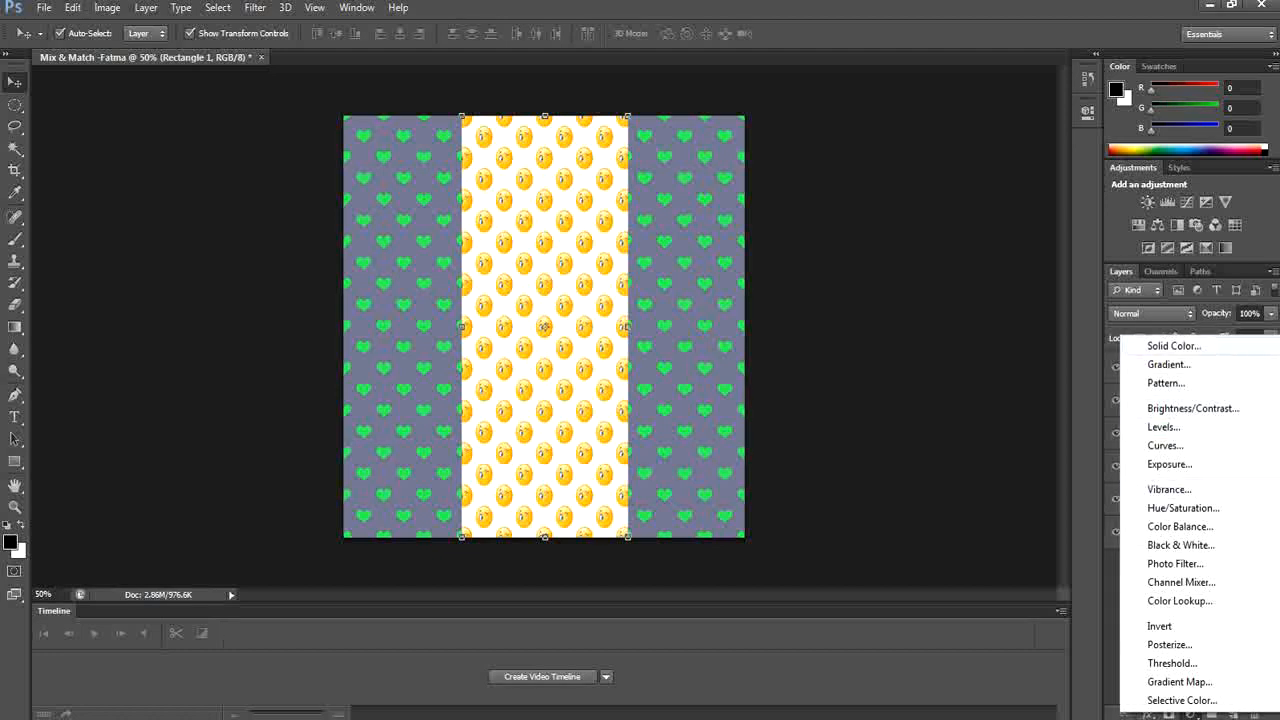
click(1173, 345)
click(600, 200)
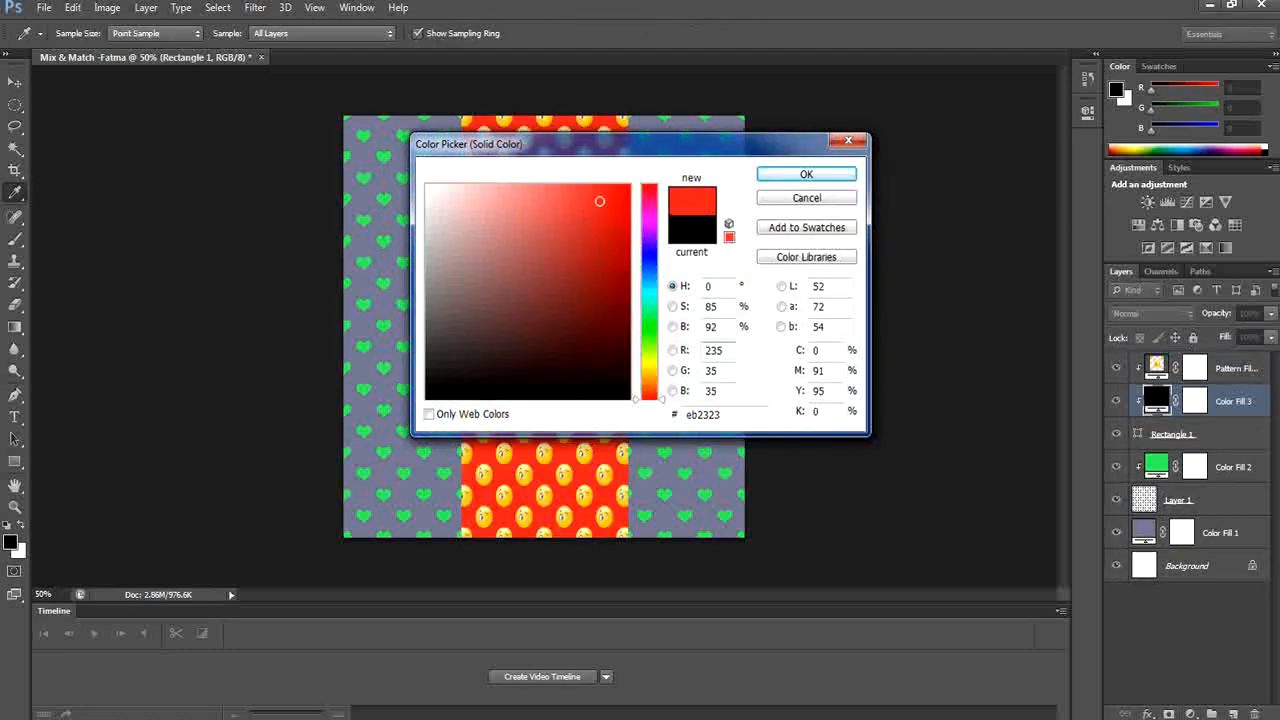
click(597, 234)
click(531, 231)
click(497, 224)
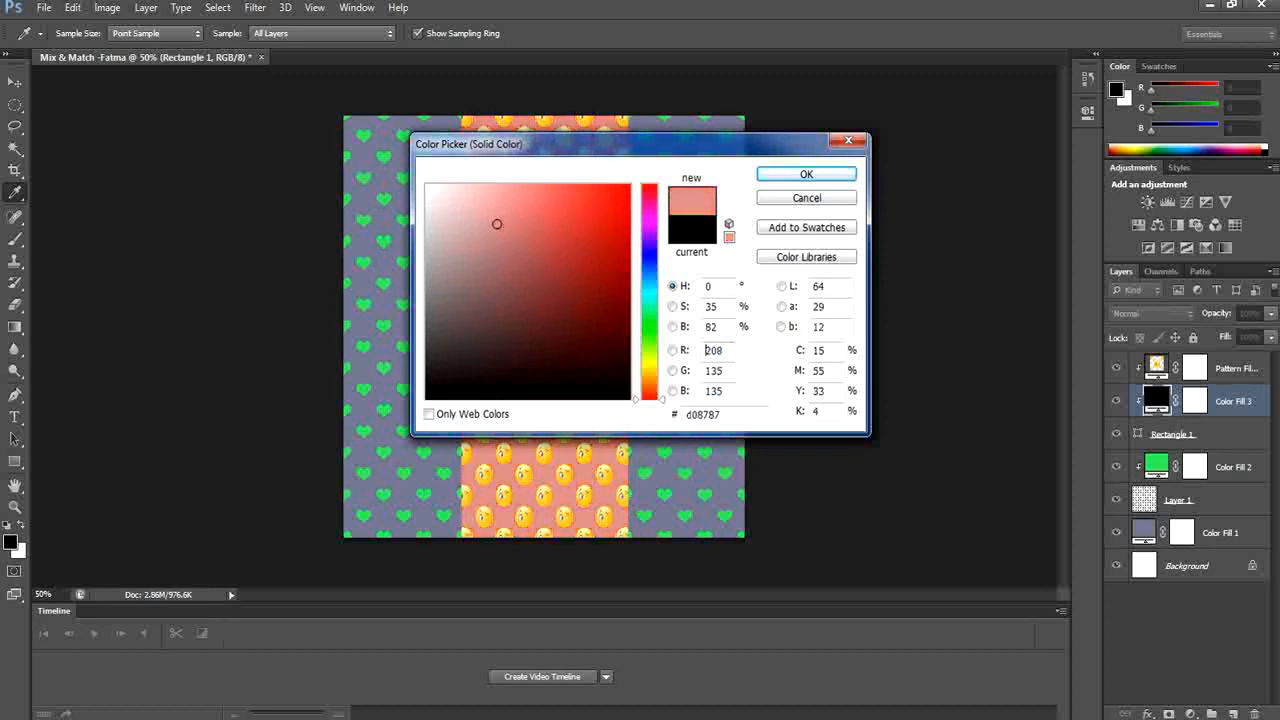
key(Return)
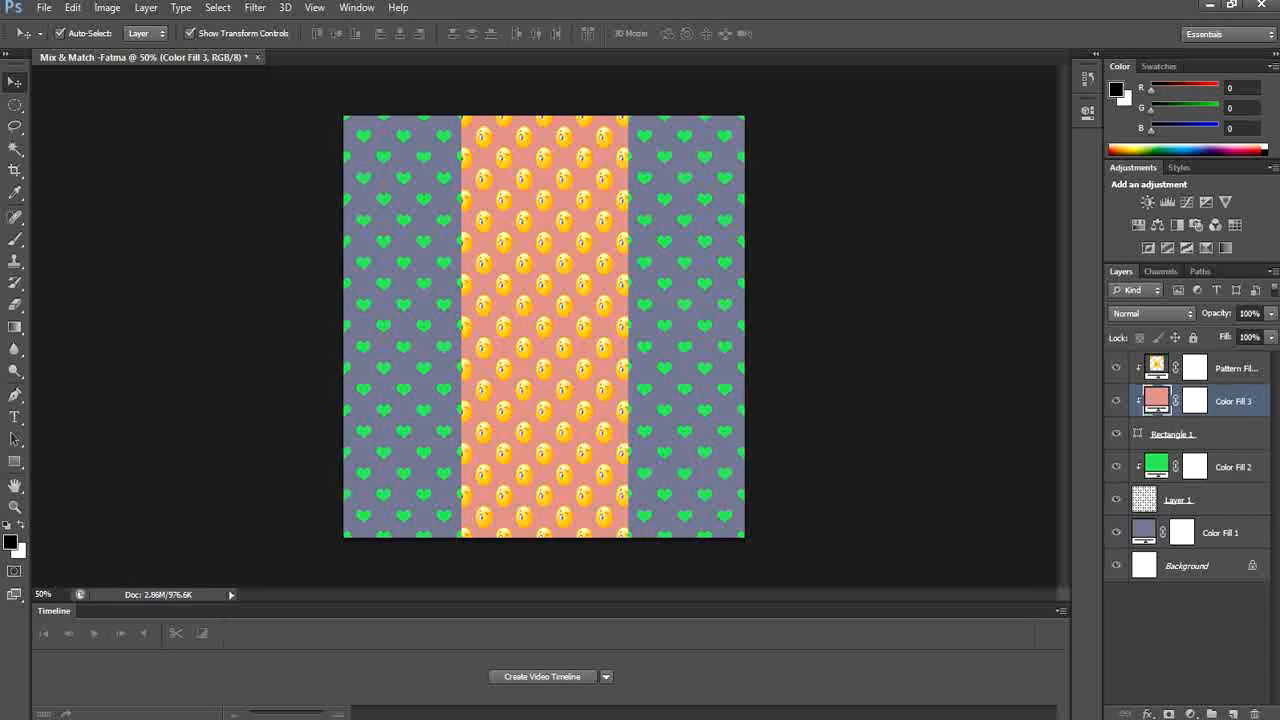
Place a text layer at the central panel's left edge with the Type tool and commit it empty
key(t)
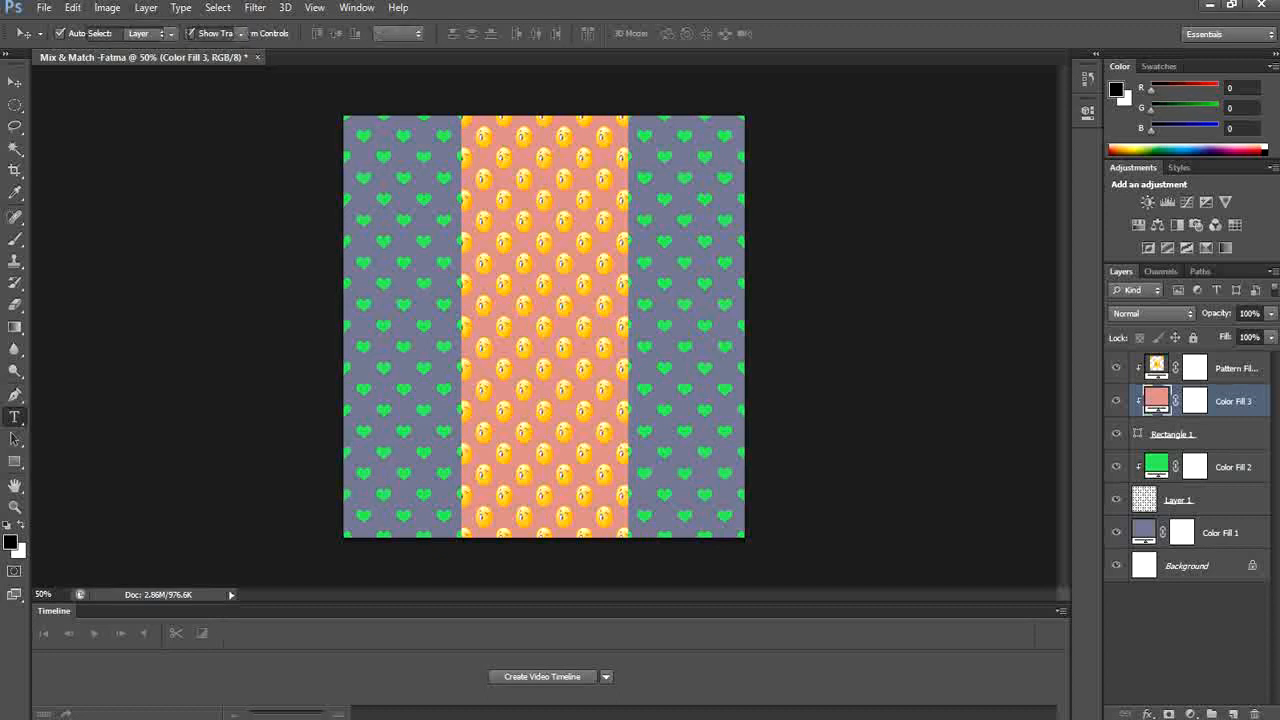
click(457, 318)
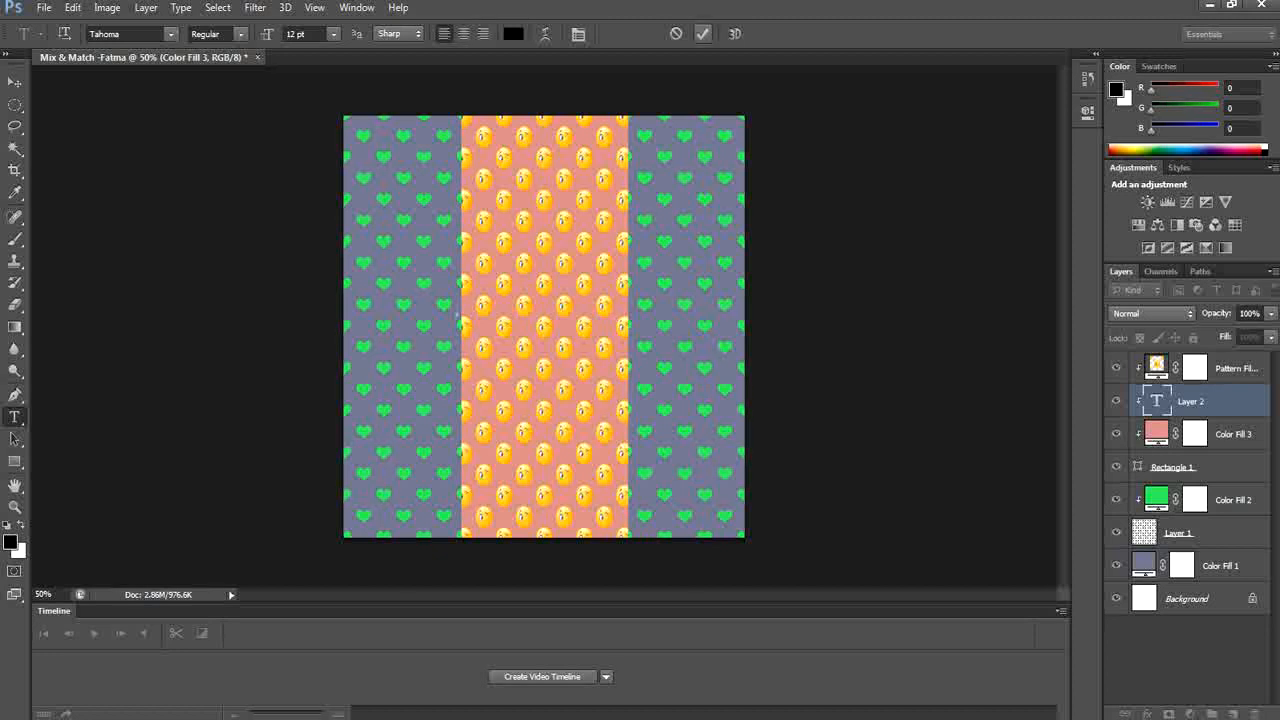
click(703, 33)
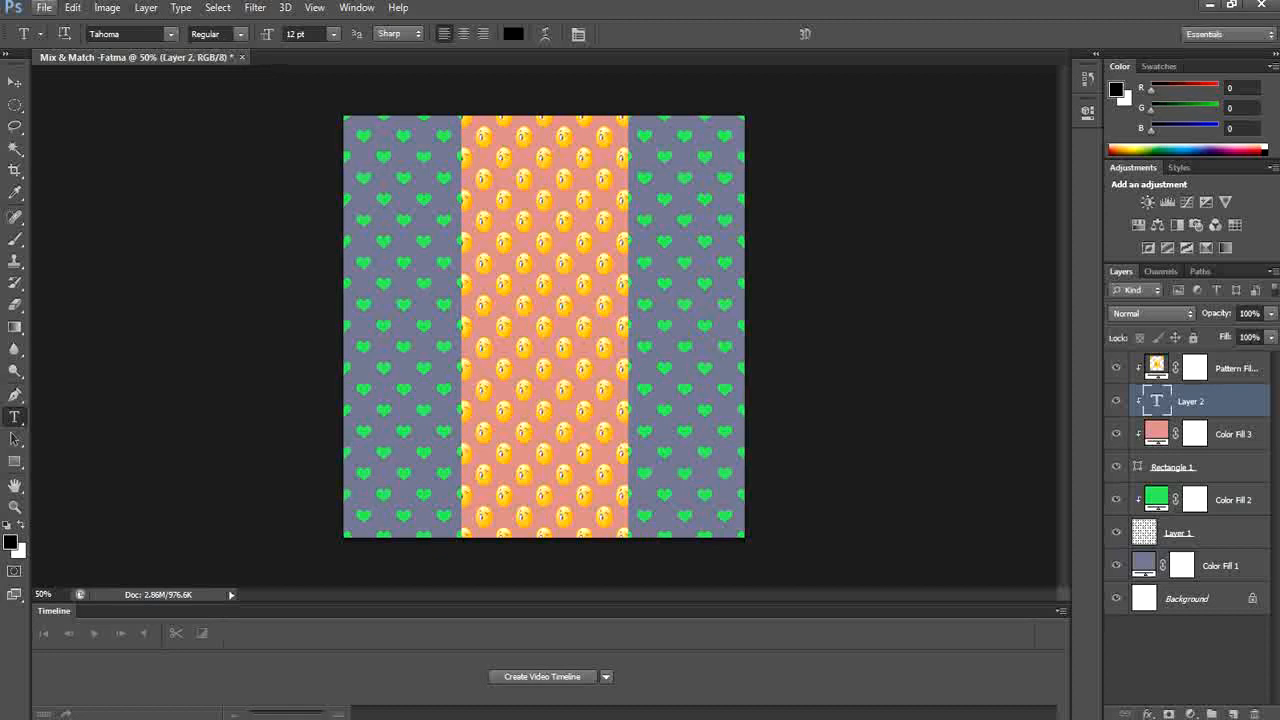
Save a copy of the design to the Desktop in JPEG format
click(44, 7)
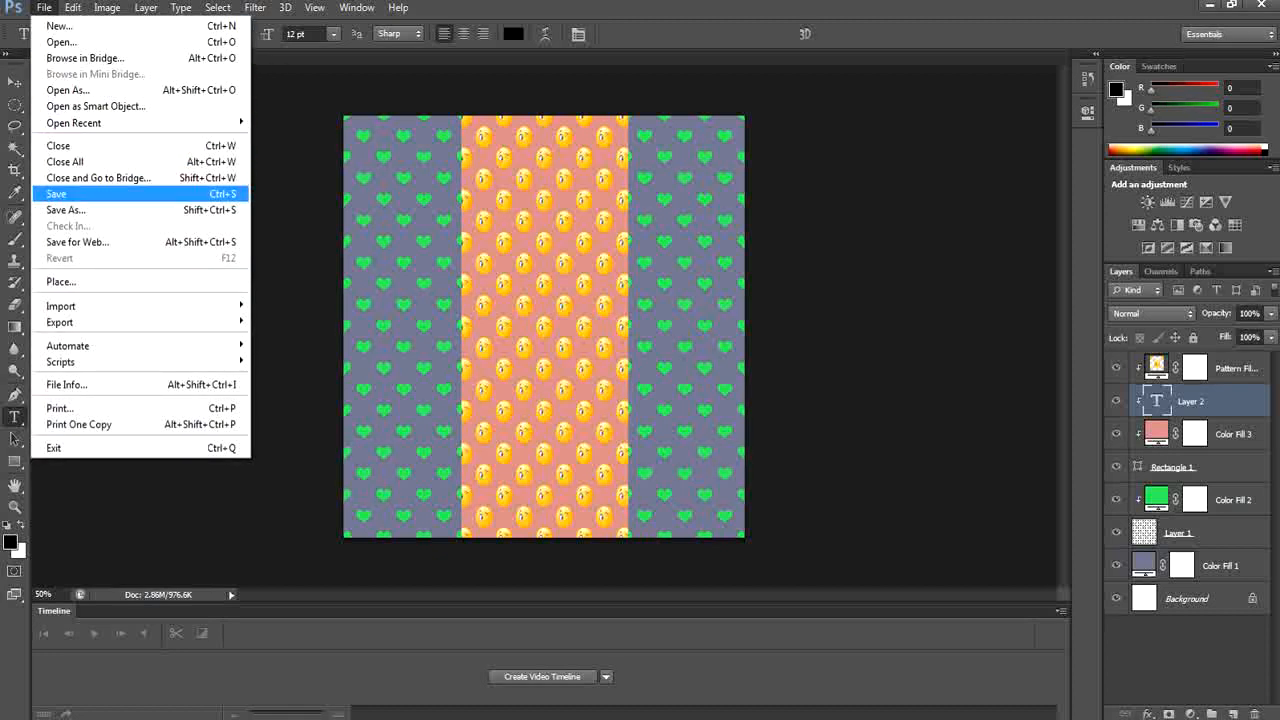
click(65, 209)
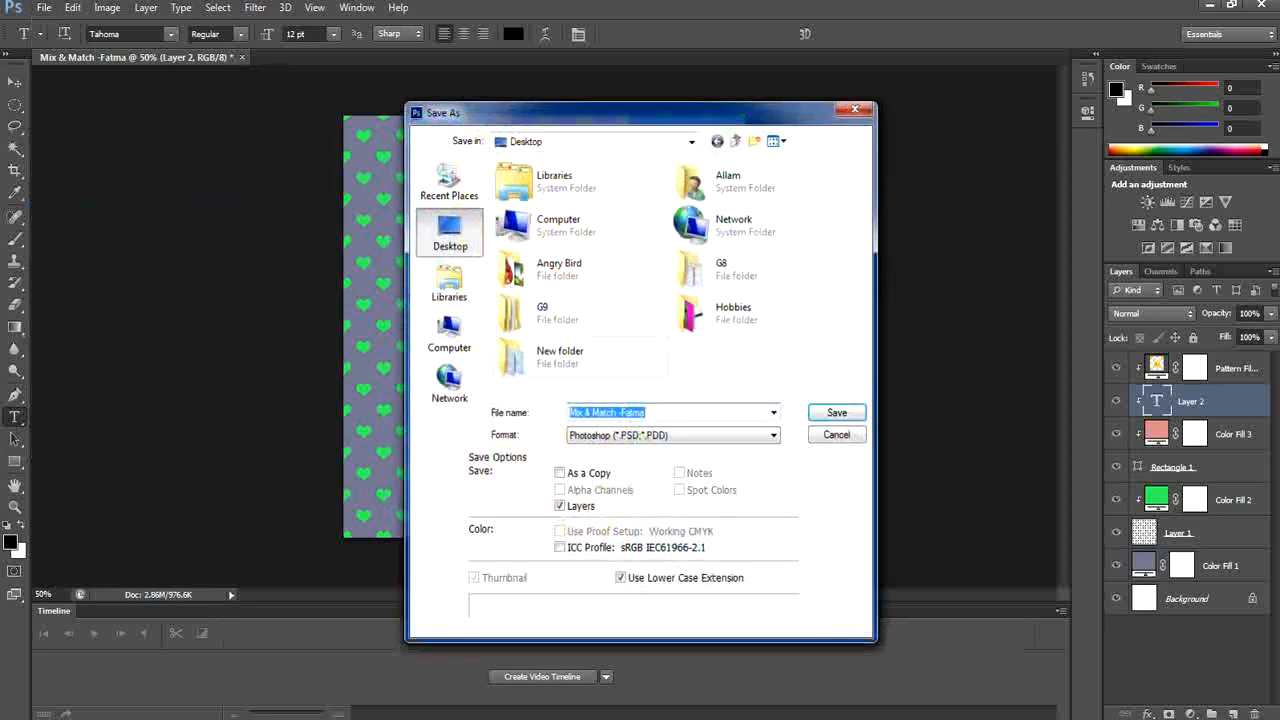
click(773, 435)
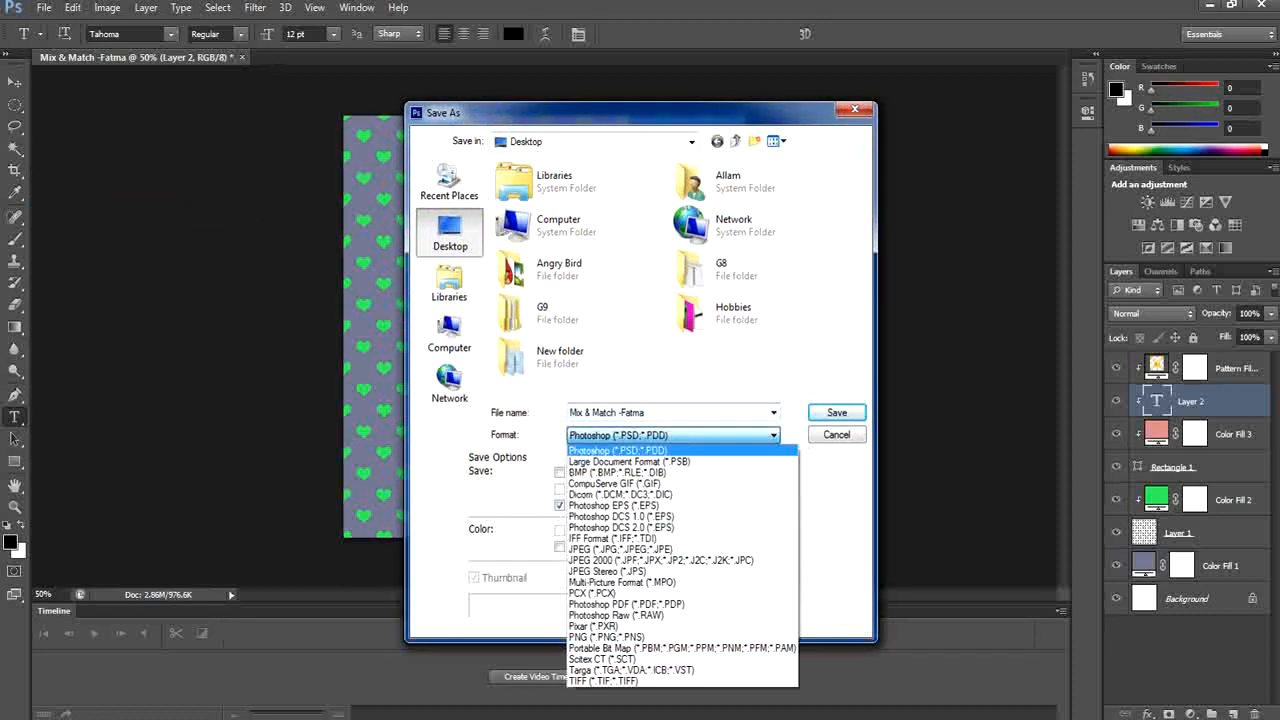
click(620, 549)
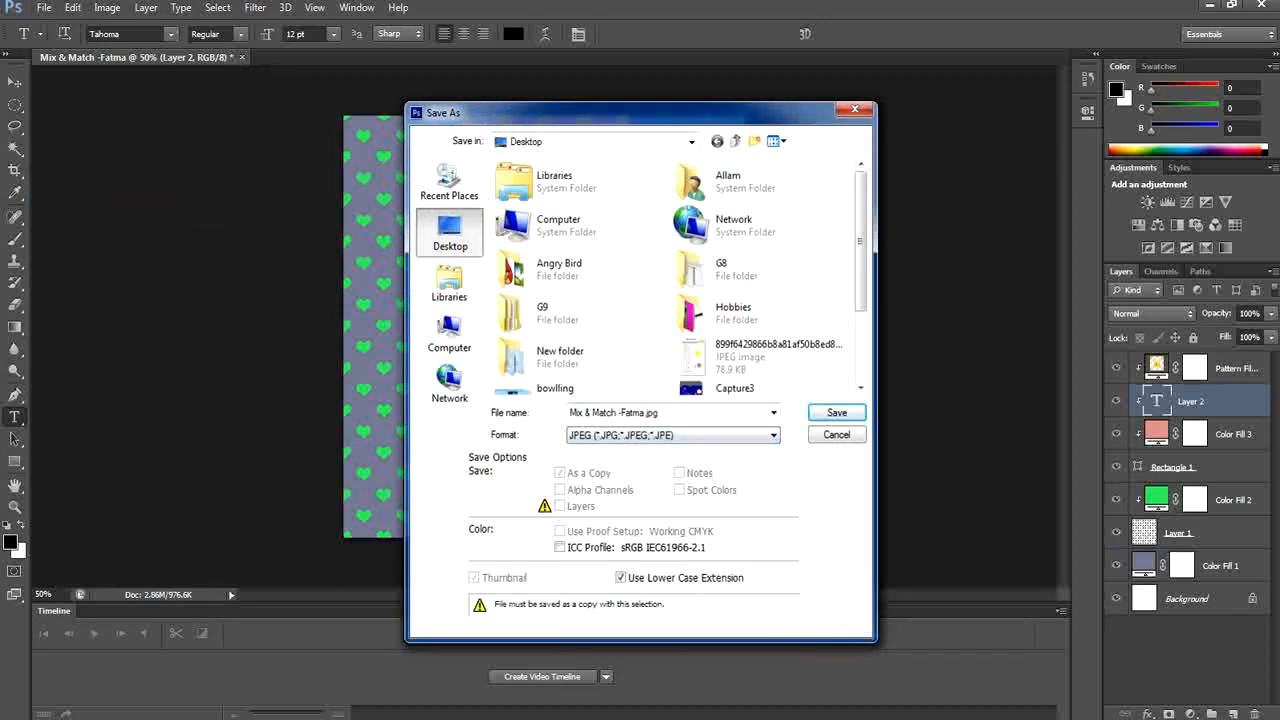